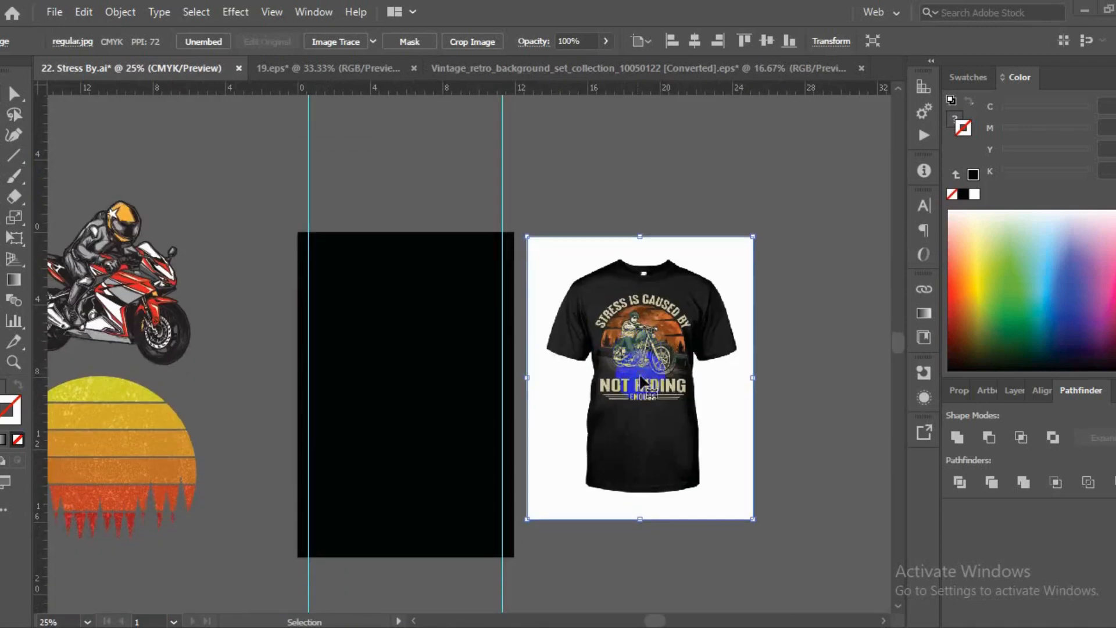
# - Add a centred three-line text reading "STRESS IS CAUSED BY", "NOT RIDING", "ENOUGH" near the lower hem of the reference T-shirt
pyautogui.press('space')
pyautogui.click(5, 156)
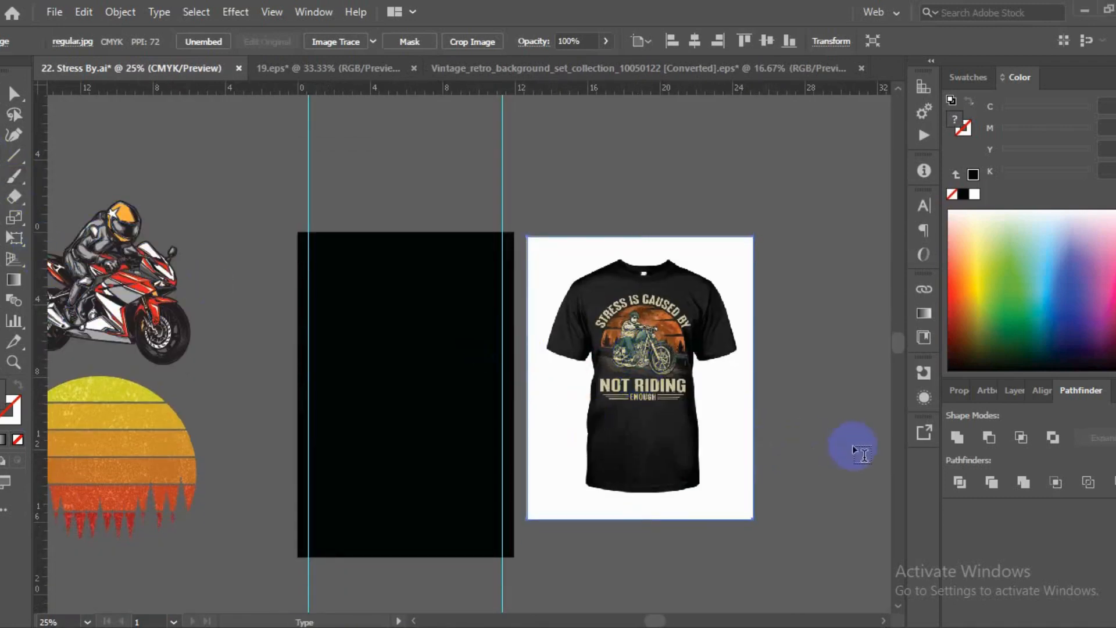
pyautogui.keyDown('alt'); pyautogui.scroll(2, 845, 433); pyautogui.keyUp('alt')
pyautogui.scroll(-1, 669, 442)
pyautogui.click(439, 511)
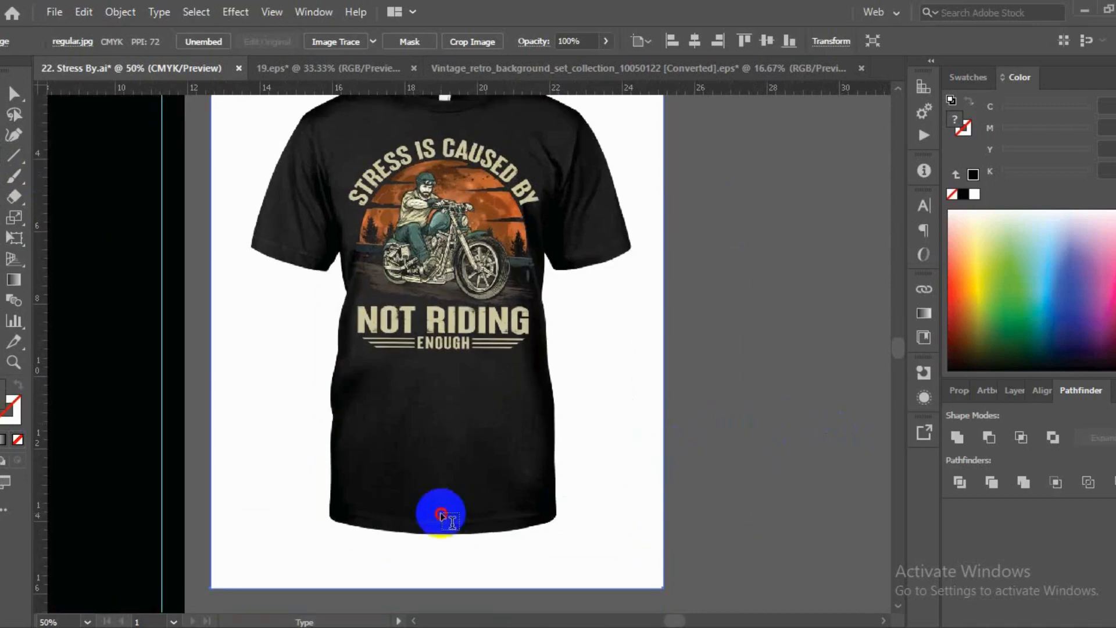
pyautogui.press('BackSpace')
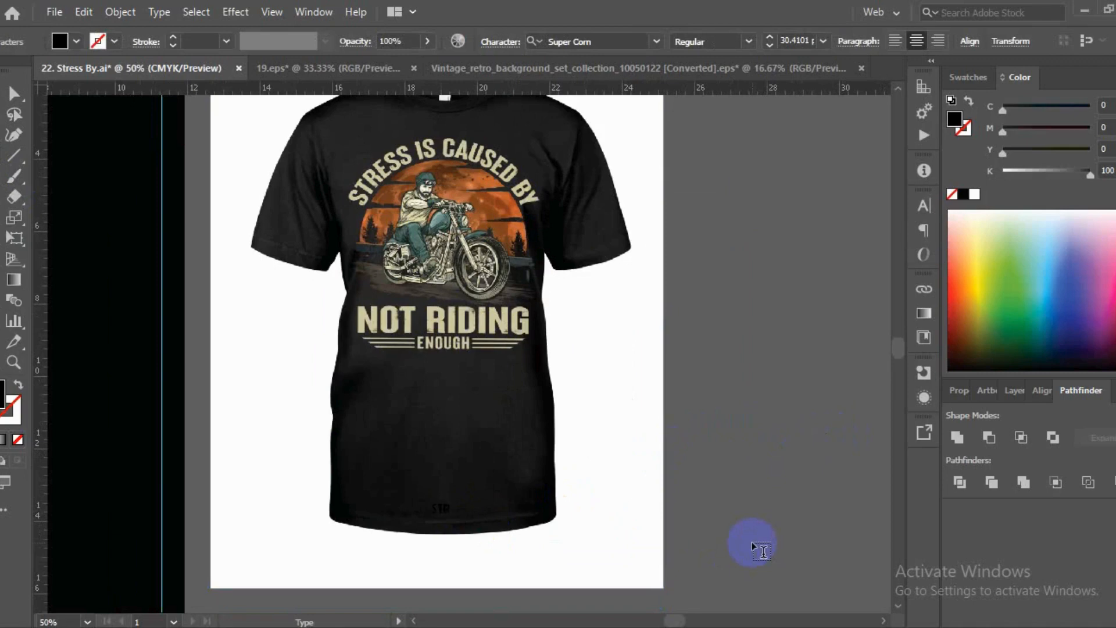
pyautogui.write('STRESS I')
pyautogui.write('S CAUSE')
pyautogui.write('D BY')
pyautogui.write('OUGH')
# - Enlarge the slogan text to about 54 pt and move it onto the empty canvas to the right of the T-shirt image
pyautogui.click(14, 93)
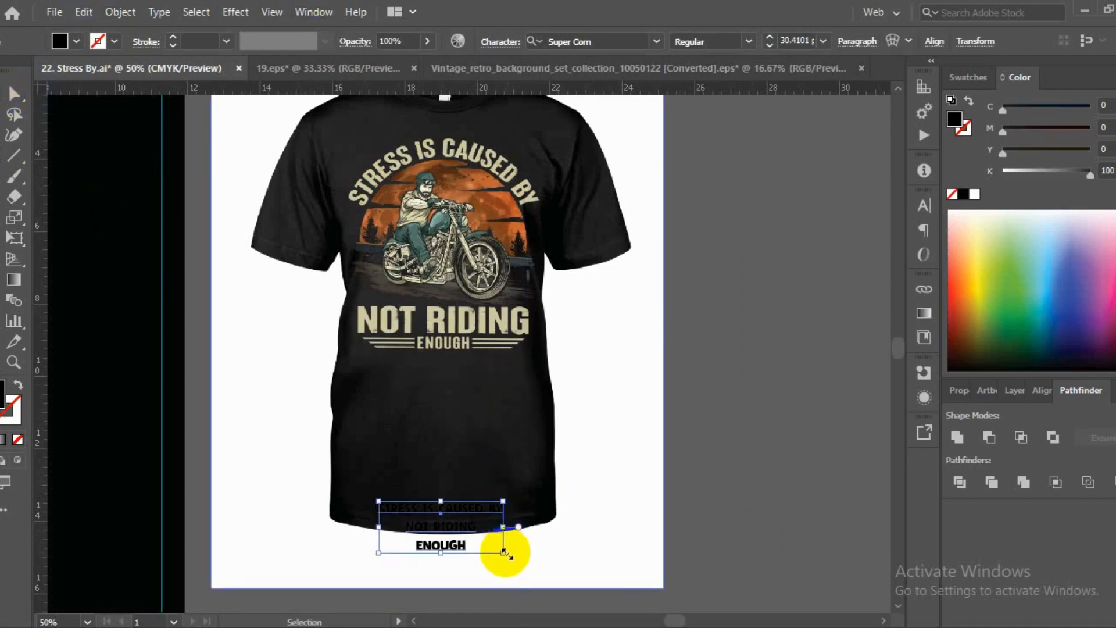
pyautogui.moveTo(505, 551); pyautogui.dragTo(552, 573)
pyautogui.moveTo(621, 456); pyautogui.dragTo(793, 401)
pyautogui.moveTo(769, 474); pyautogui.dragTo(624, 476)
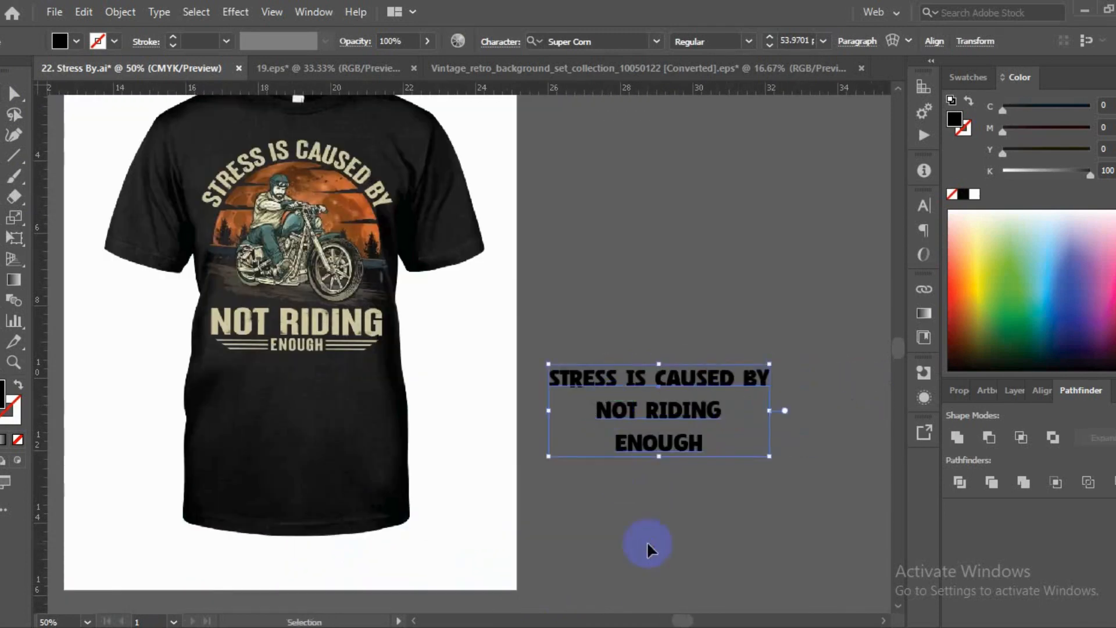
pyautogui.moveTo(658, 380); pyautogui.dragTo(633, 381)
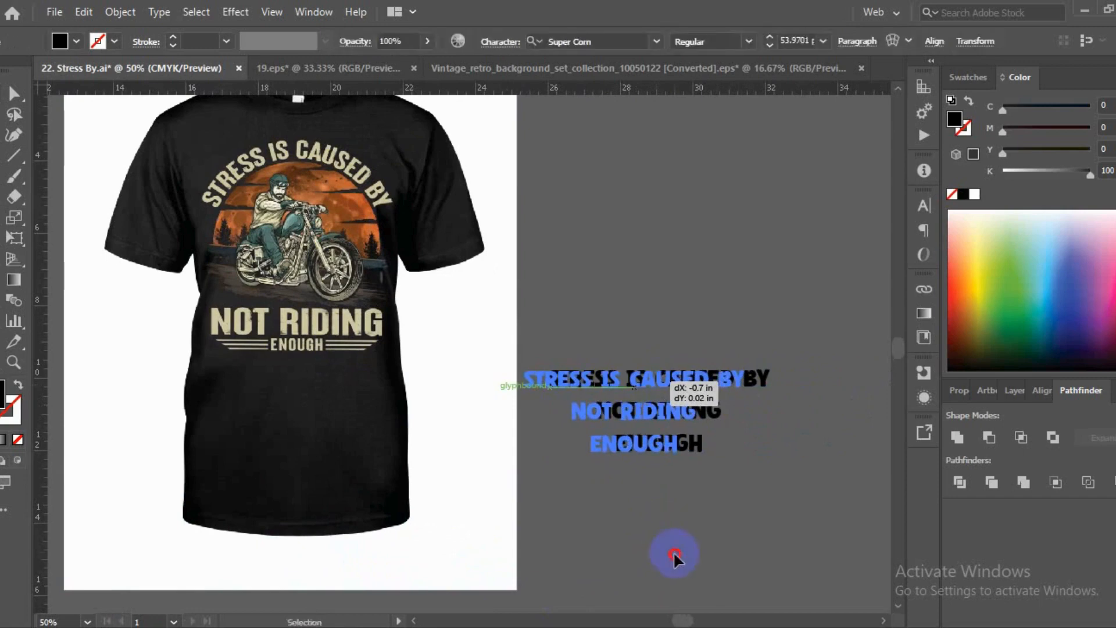
pyautogui.click(673, 553)
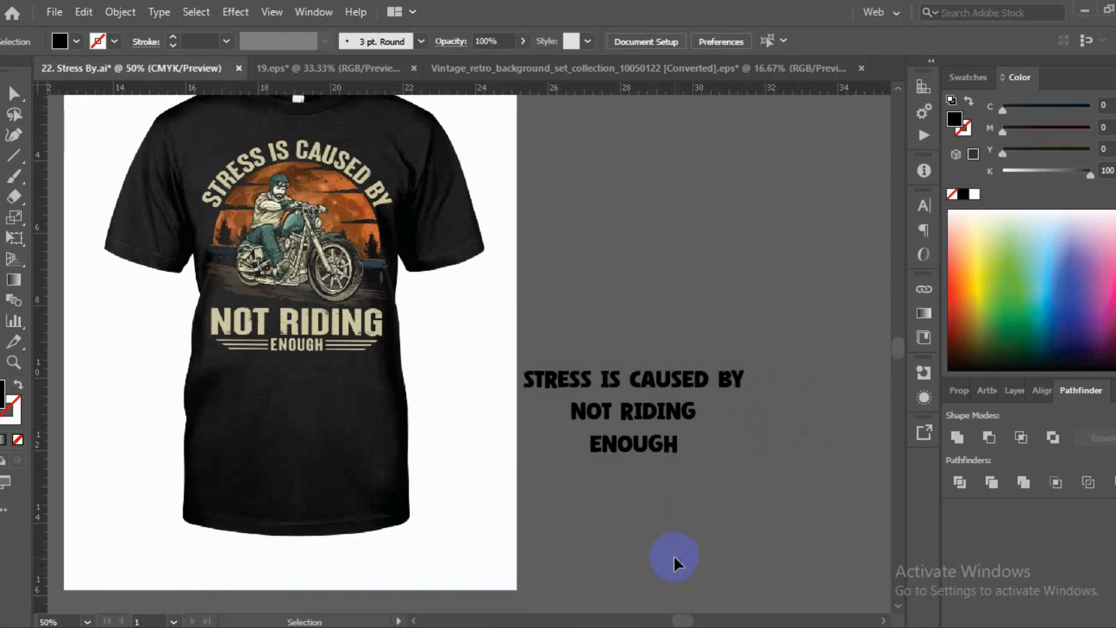
# - Set the font of all three slogan lines to PrequelDemo-Regular
pyautogui.click(1, 157)
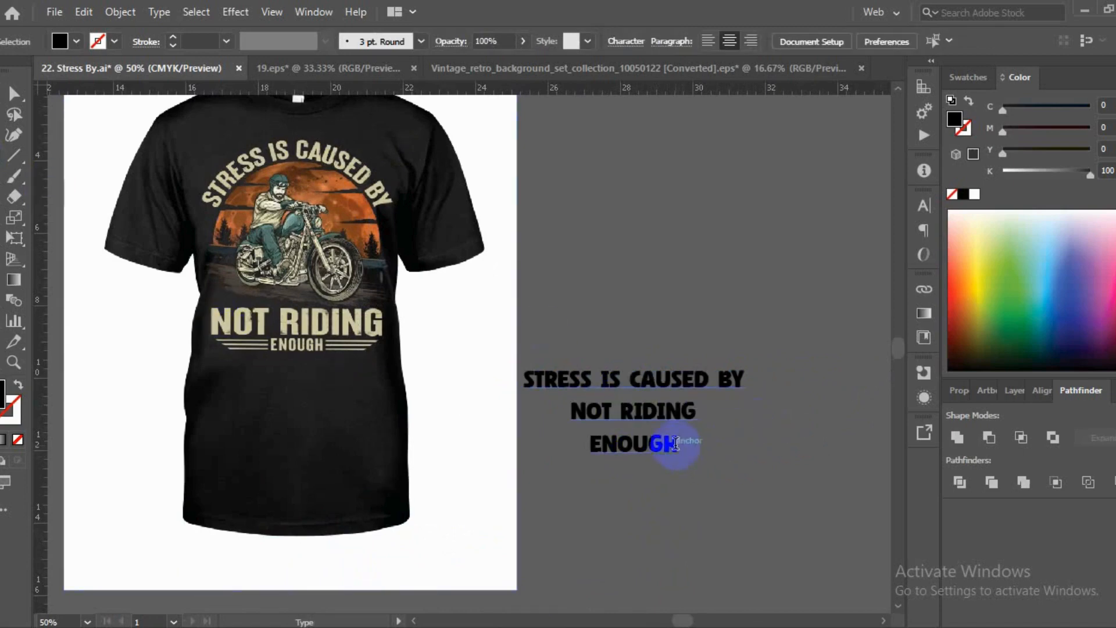
pyautogui.moveTo(675, 443); pyautogui.dragTo(491, 369)
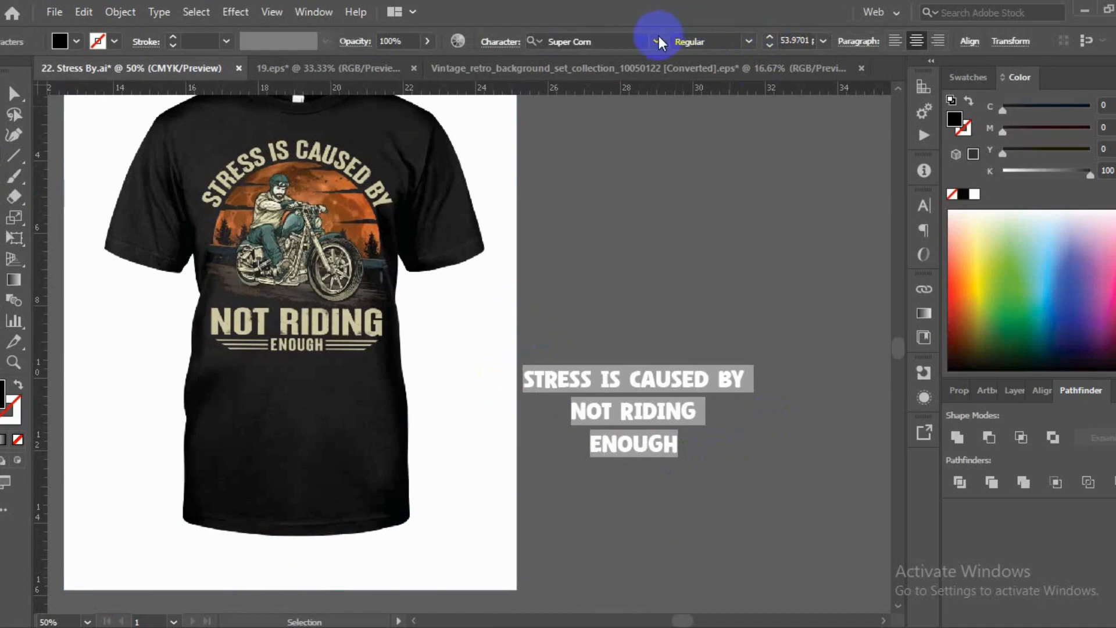
pyautogui.click(658, 36)
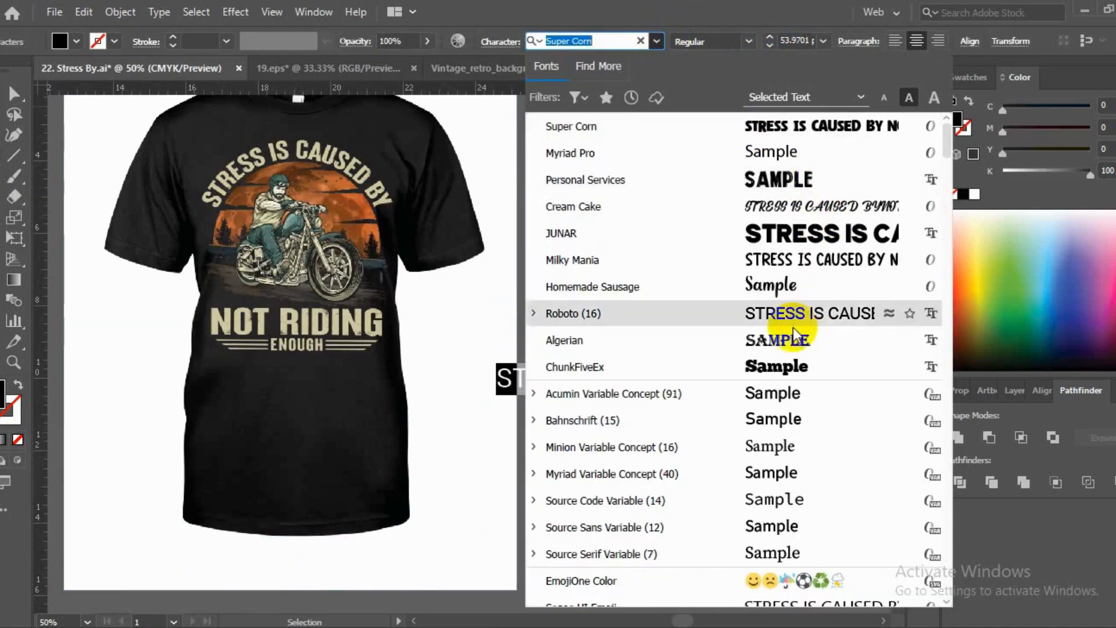
pyautogui.scroll(-1, 793, 328)
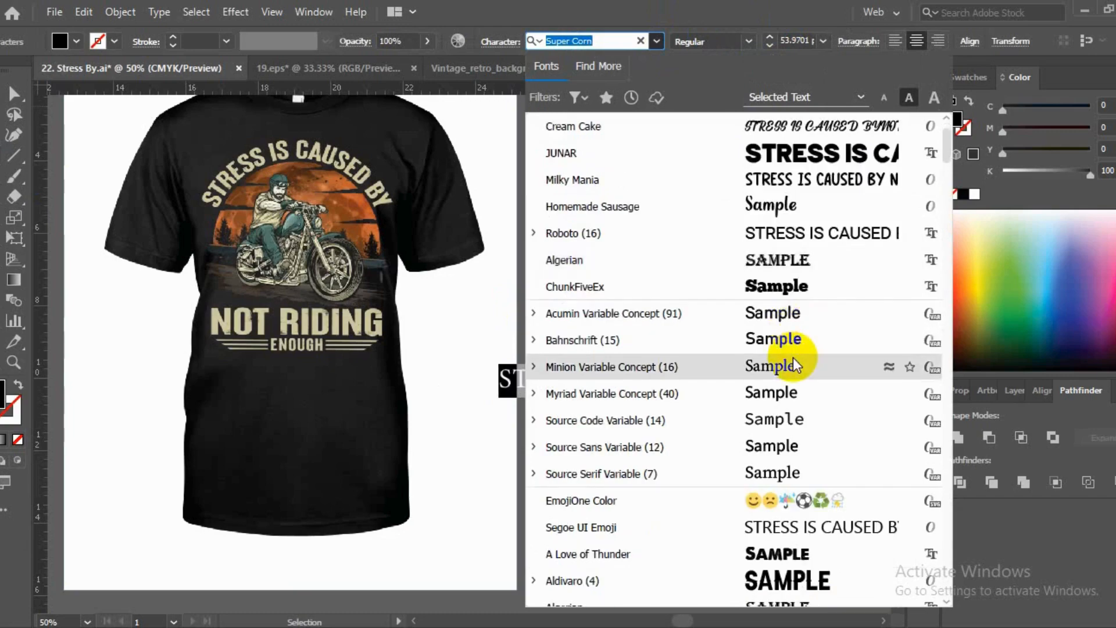
pyautogui.scroll(-2, 793, 358)
pyautogui.scroll(-4, 795, 366)
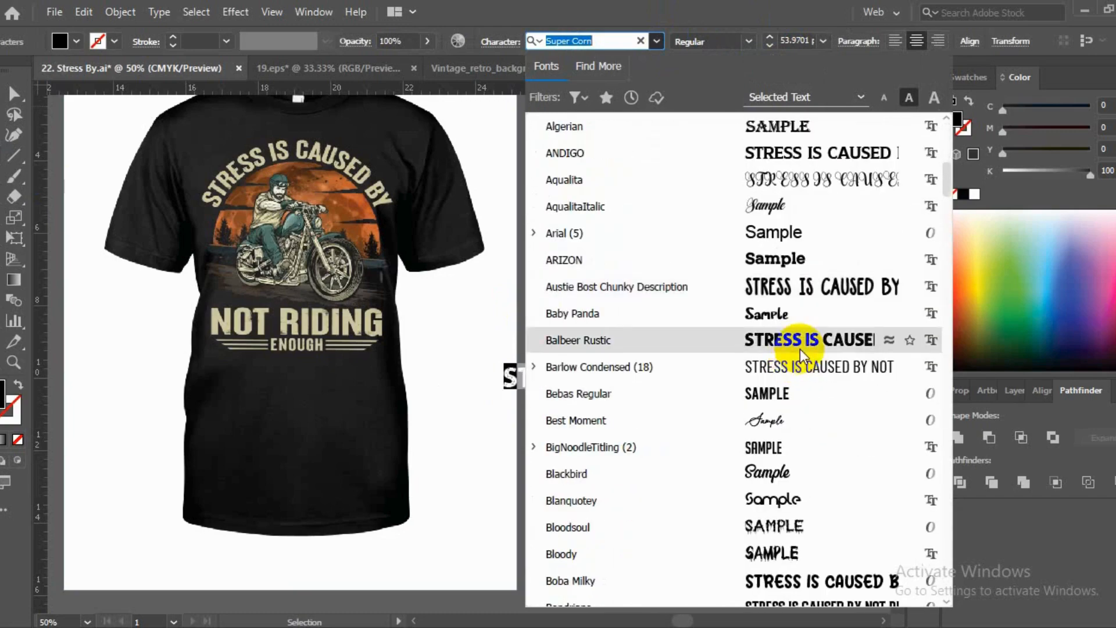
pyautogui.scroll(-2, 800, 349)
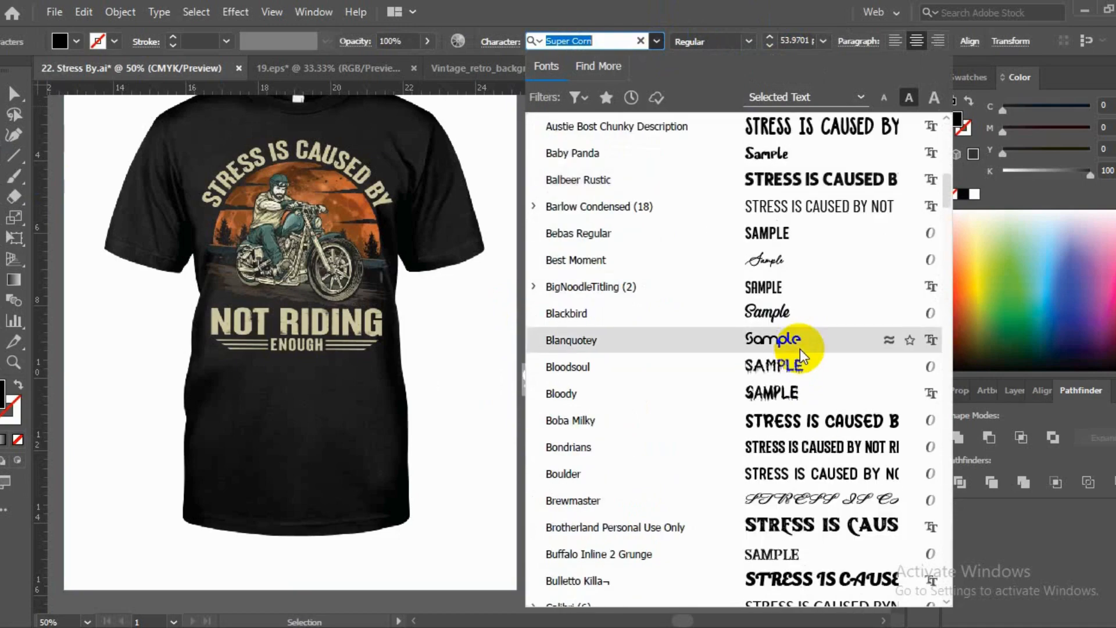
pyautogui.scroll(-2, 800, 348)
pyautogui.scroll(-3, 800, 349)
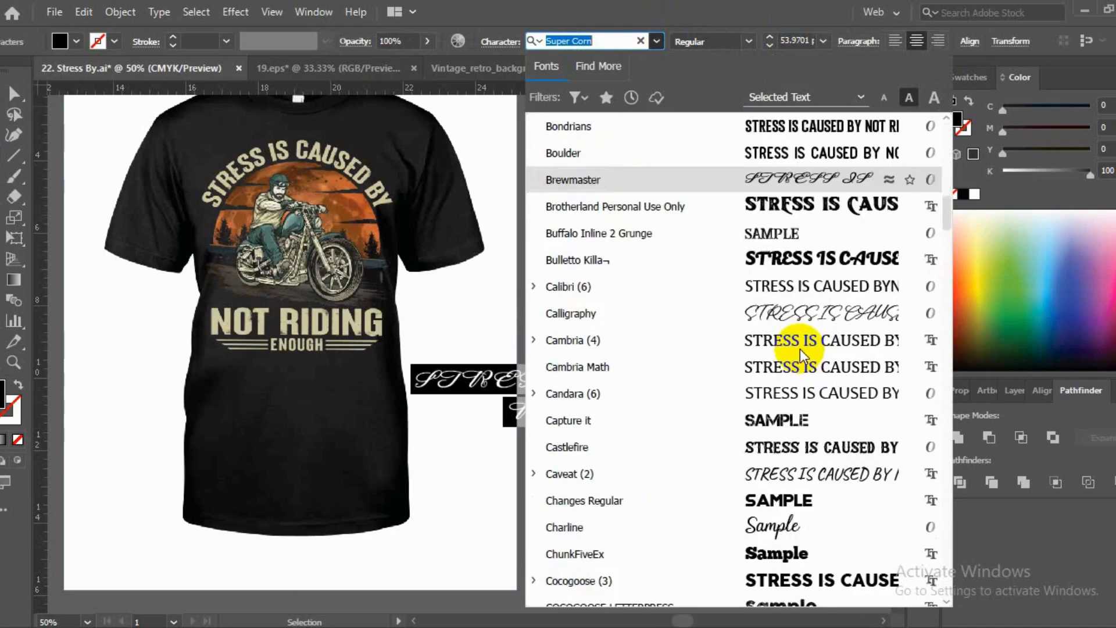
pyautogui.scroll(-3, 800, 349)
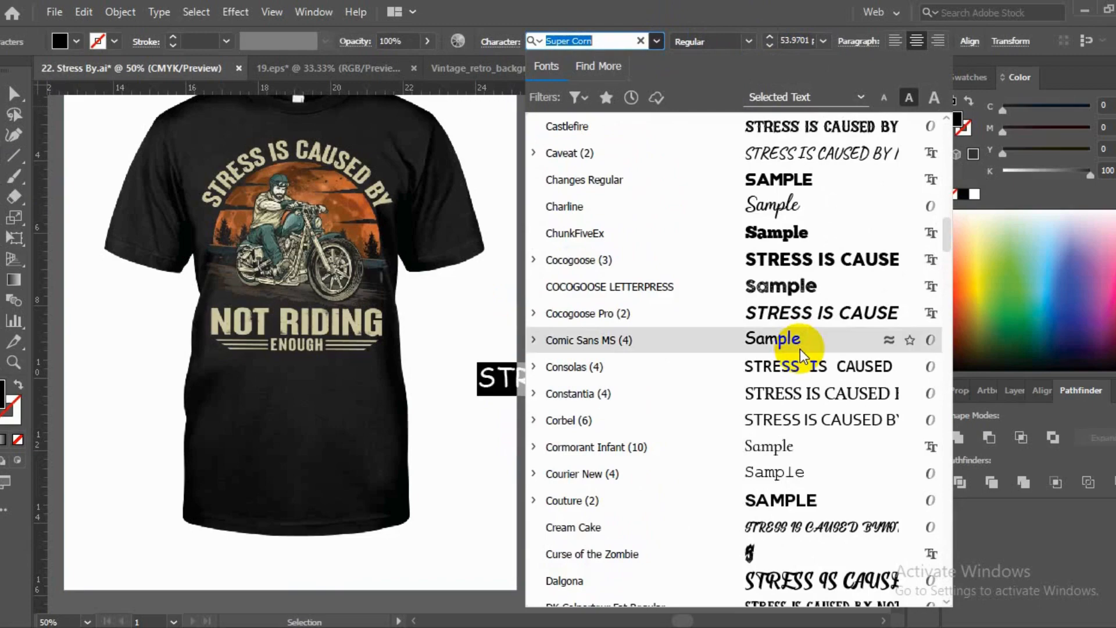
pyautogui.scroll(-2, 800, 349)
pyautogui.scroll(-2, 800, 348)
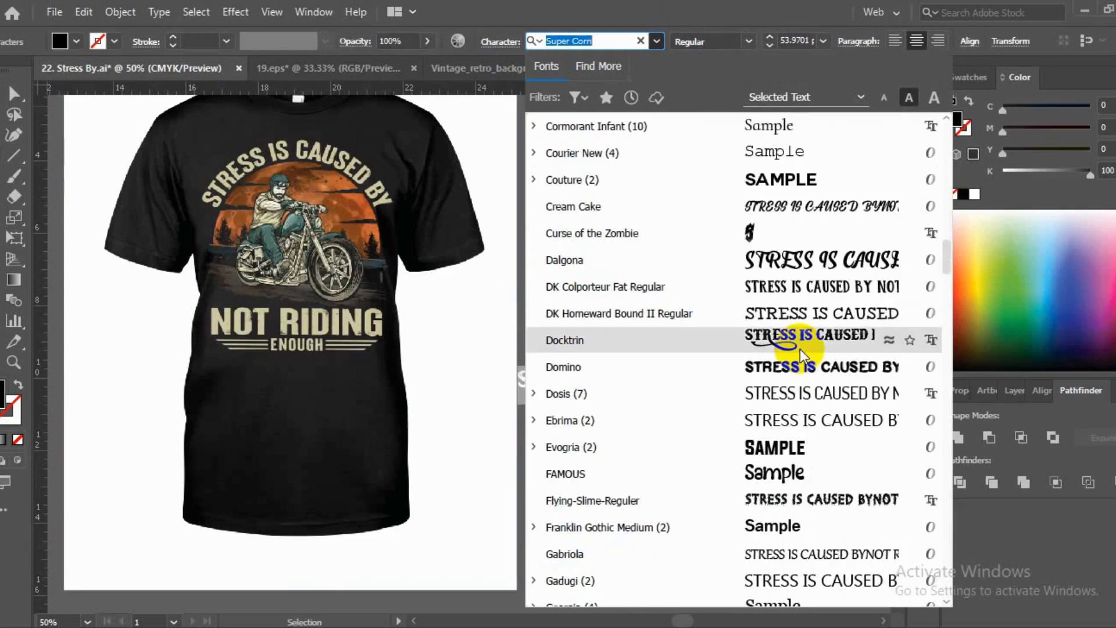
pyautogui.scroll(-2, 804, 372)
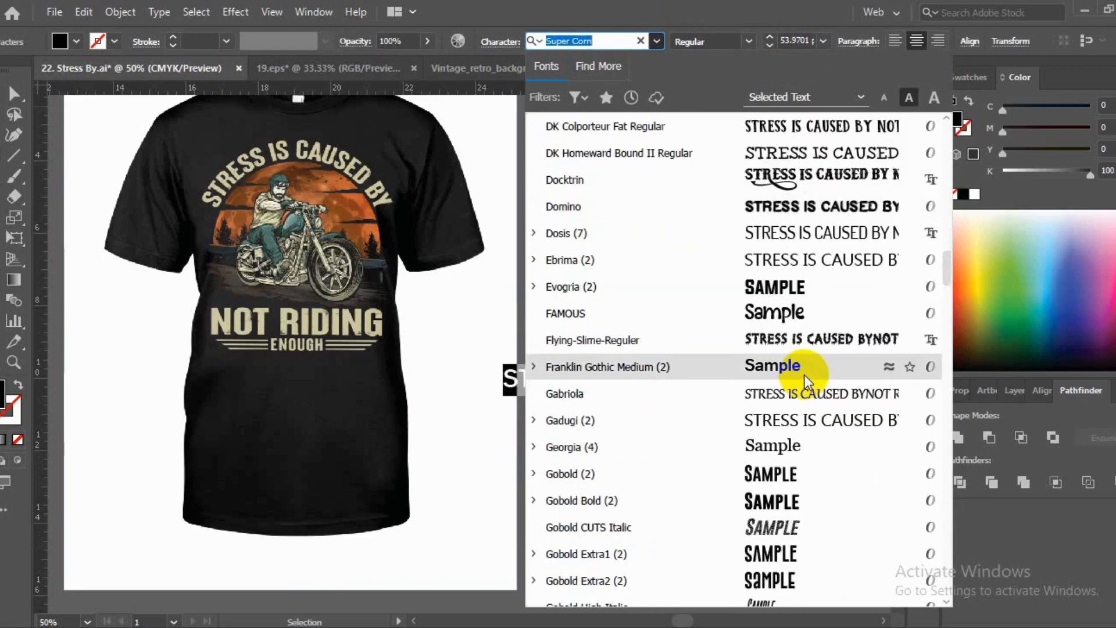
pyautogui.scroll(-4, 804, 374)
pyautogui.scroll(-6, 804, 374)
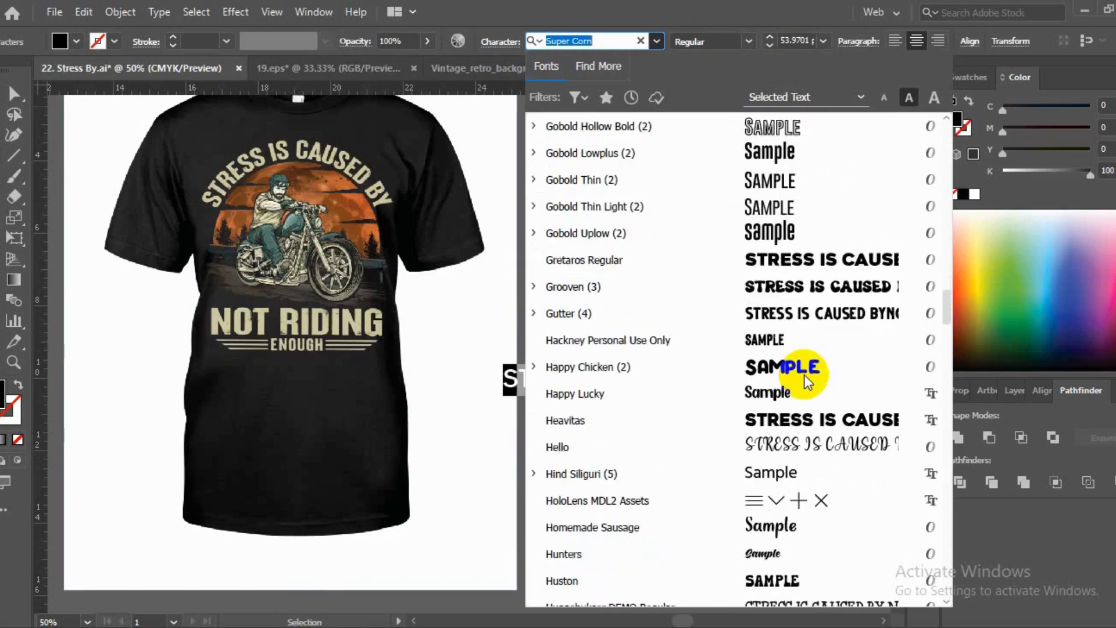
pyautogui.scroll(-1, 804, 374)
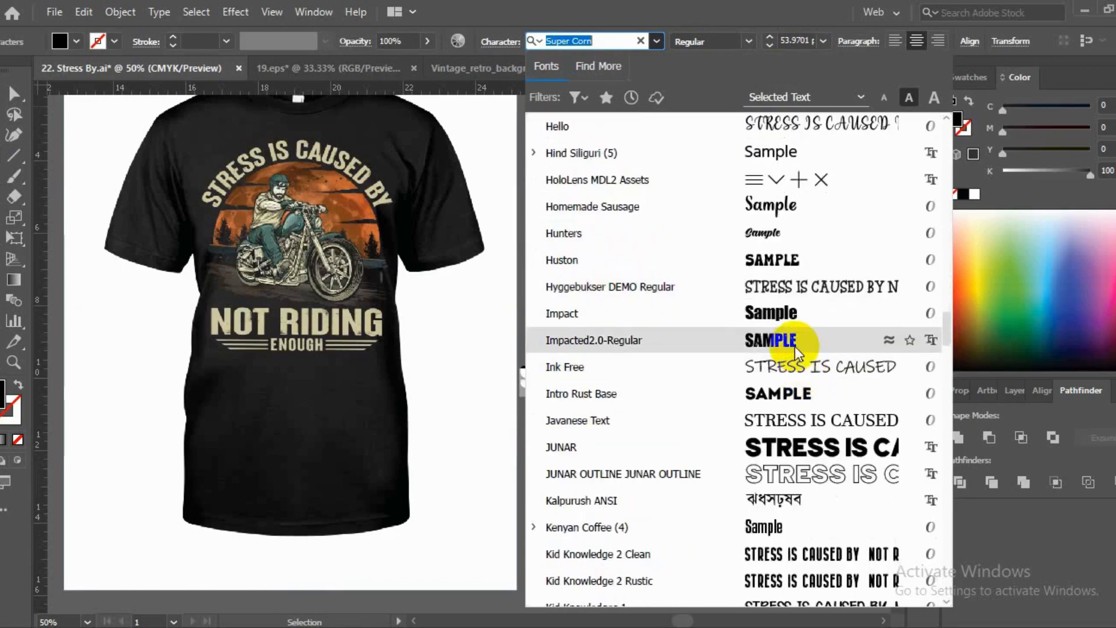
pyautogui.scroll(-3, 794, 347)
pyautogui.scroll(-1, 794, 346)
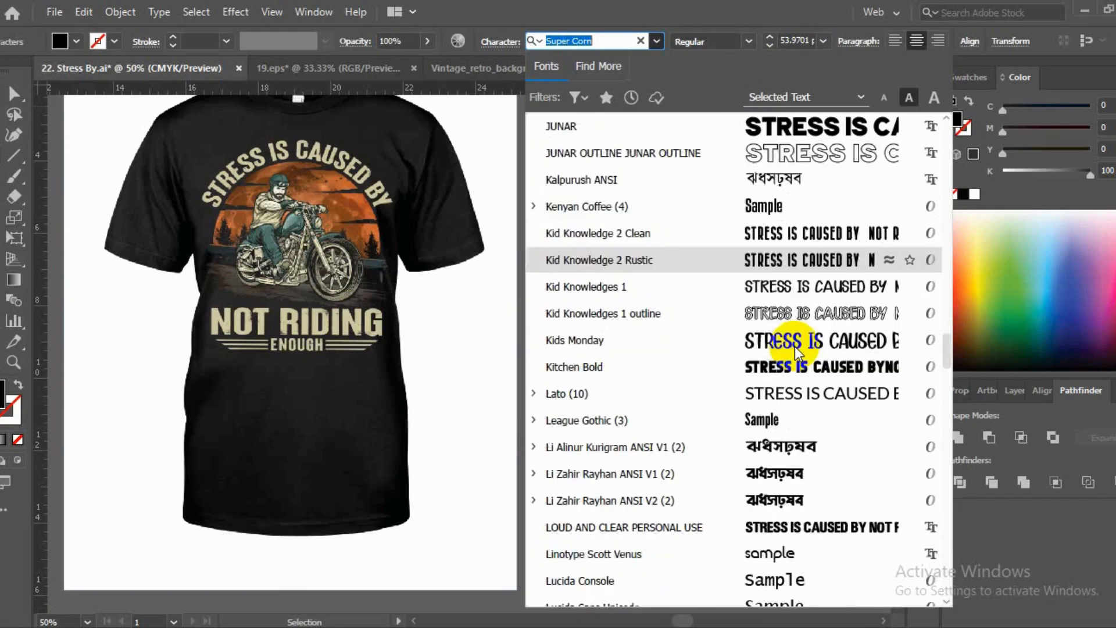
pyautogui.scroll(-2, 794, 346)
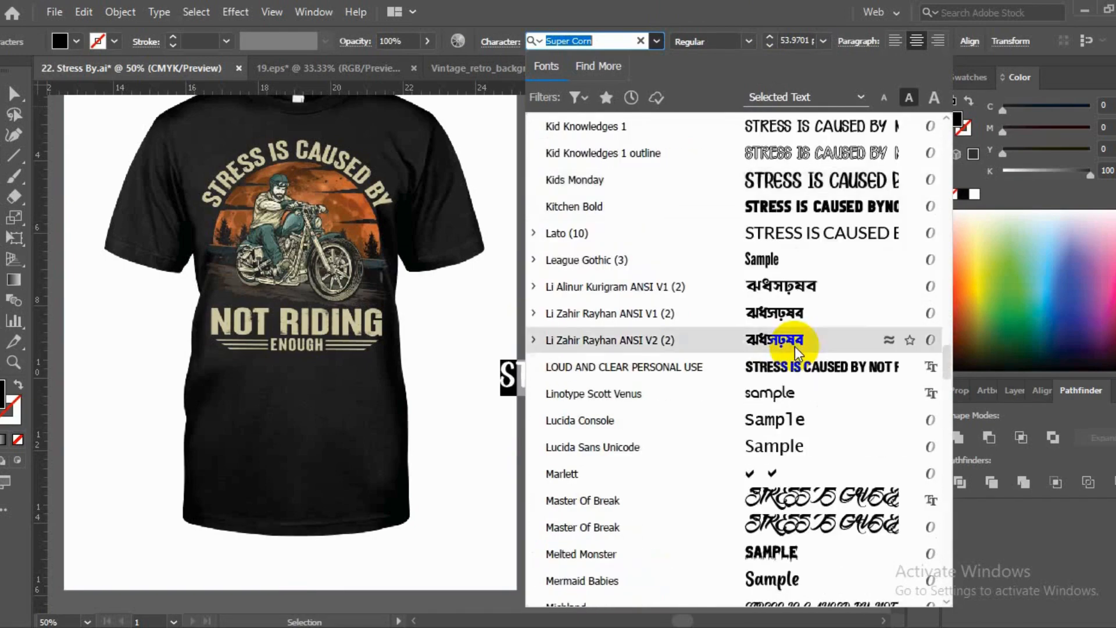
pyautogui.scroll(-5, 794, 346)
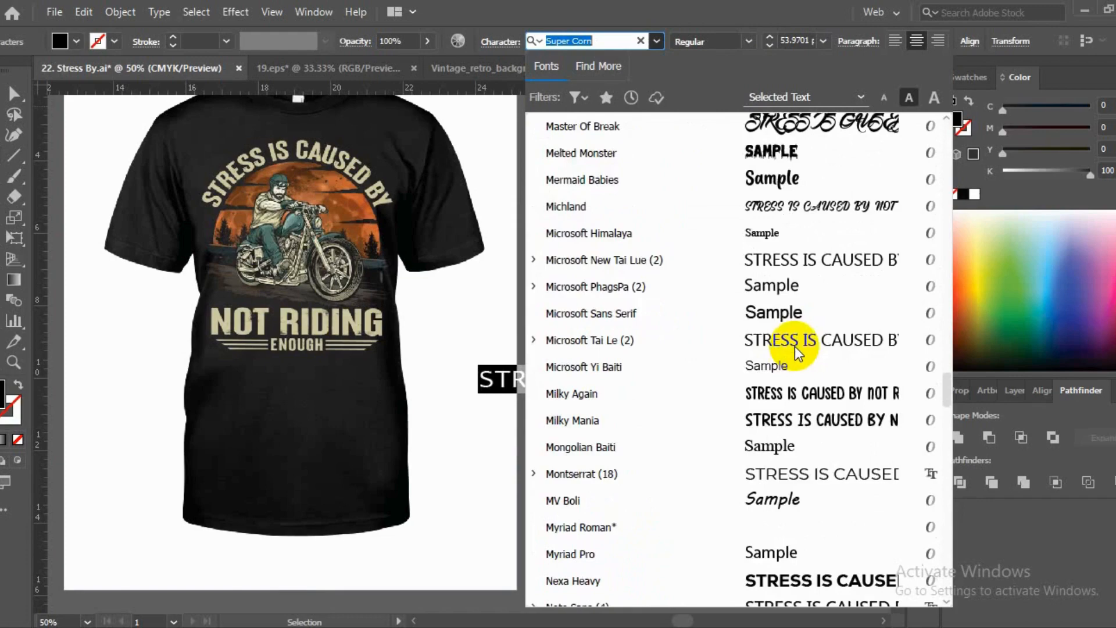
pyautogui.scroll(-4, 794, 346)
pyautogui.scroll(-1, 794, 346)
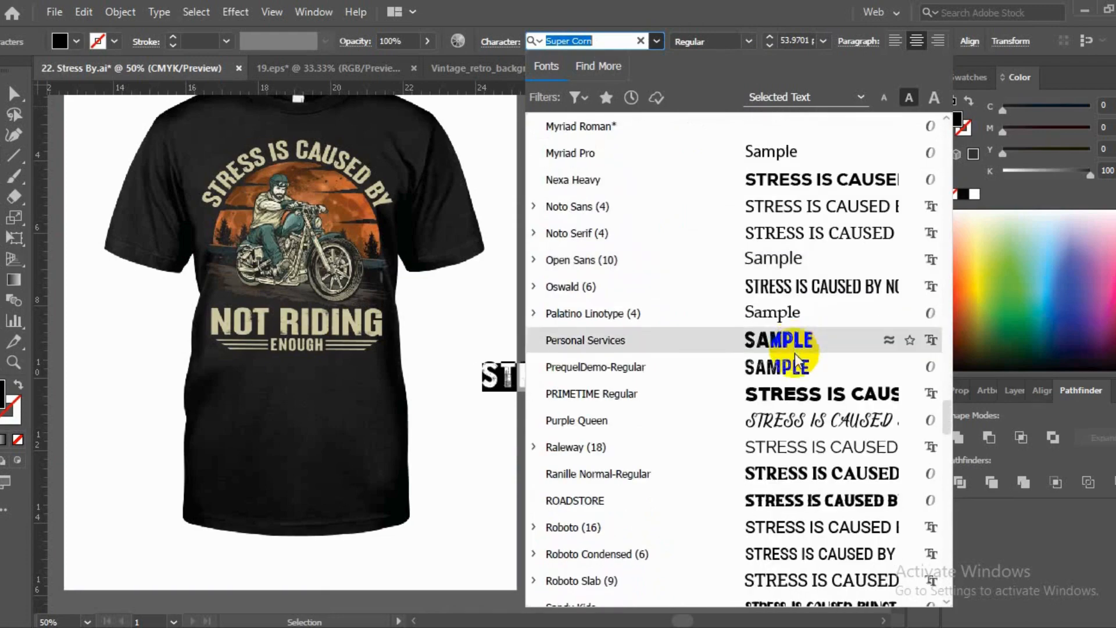
pyautogui.click(794, 374)
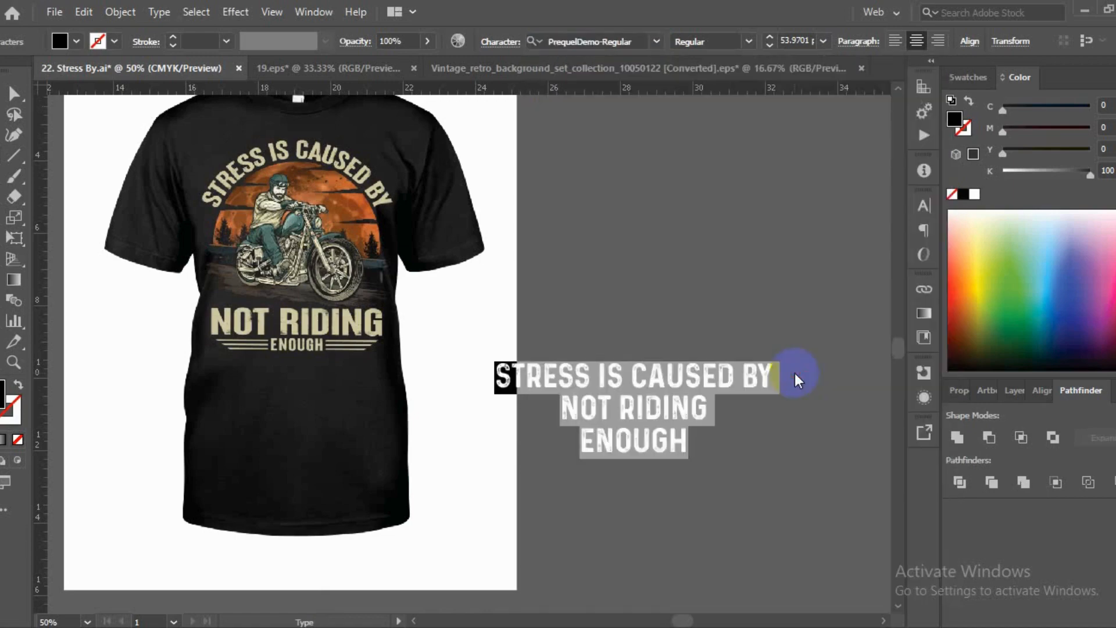
# - Change the font of the whole slogan to Impacted2.0-Regular and deselect the text
pyautogui.click(655, 40)
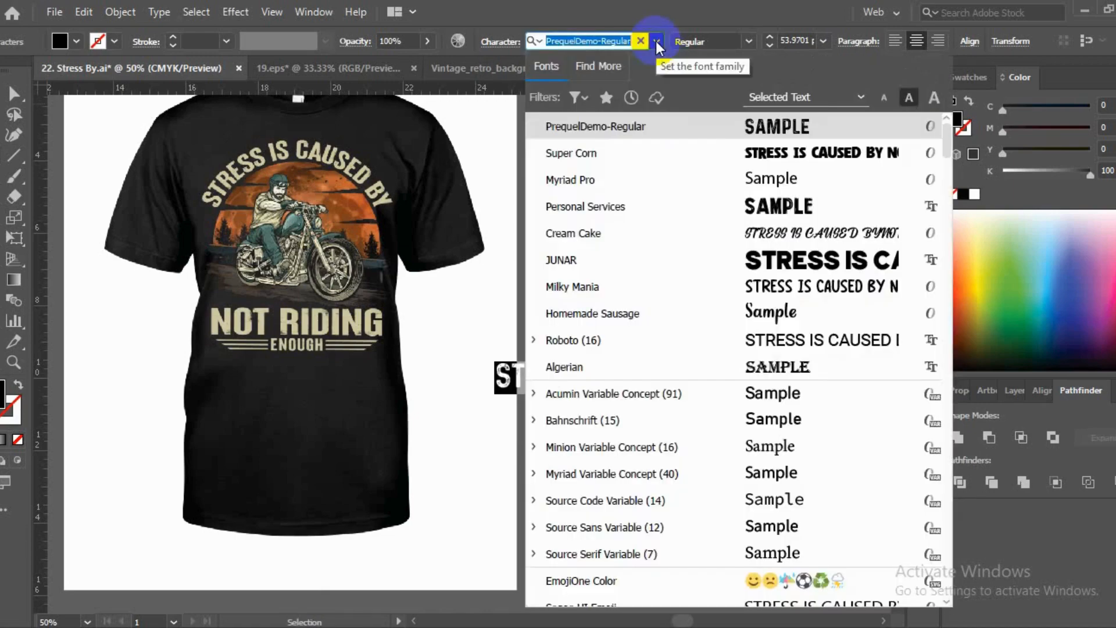
pyautogui.scroll(-14, 795, 456)
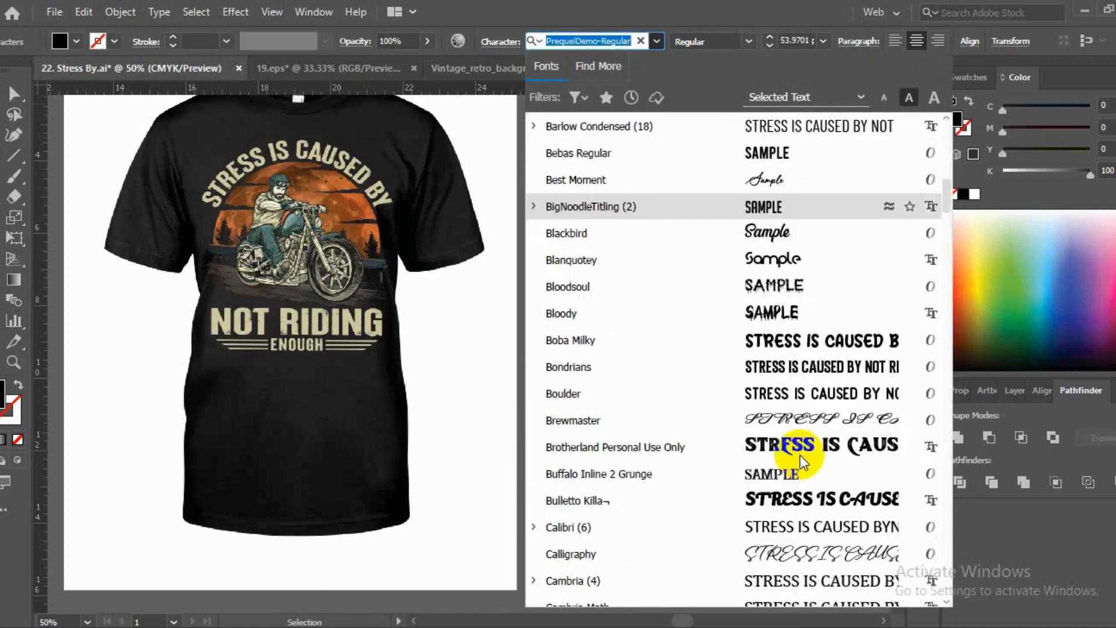
pyautogui.scroll(-8, 800, 455)
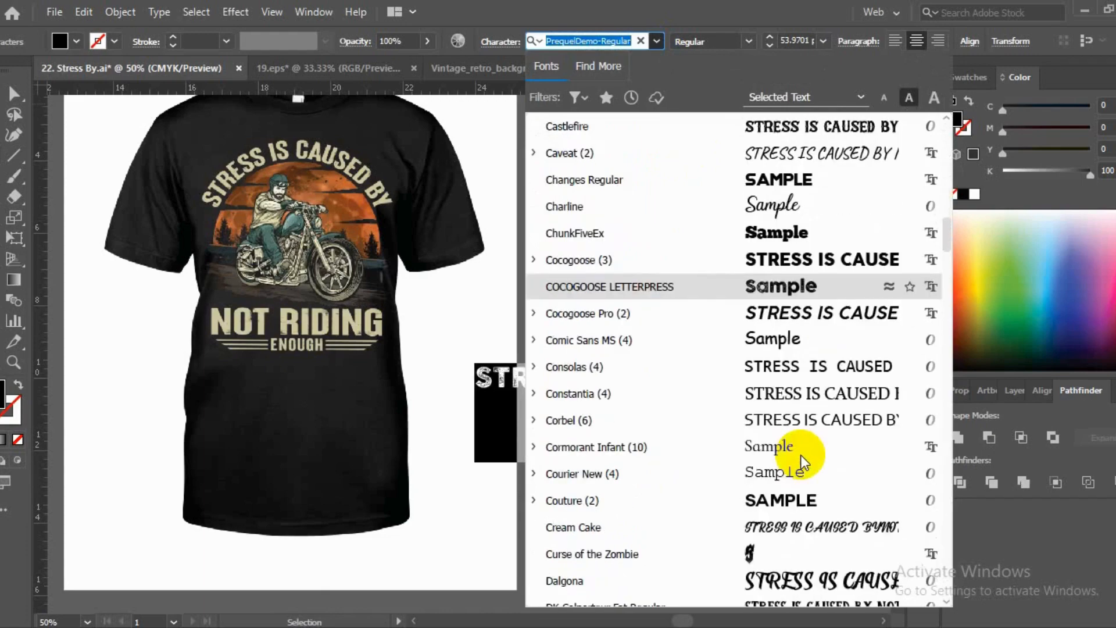
pyautogui.scroll(-2, 805, 446)
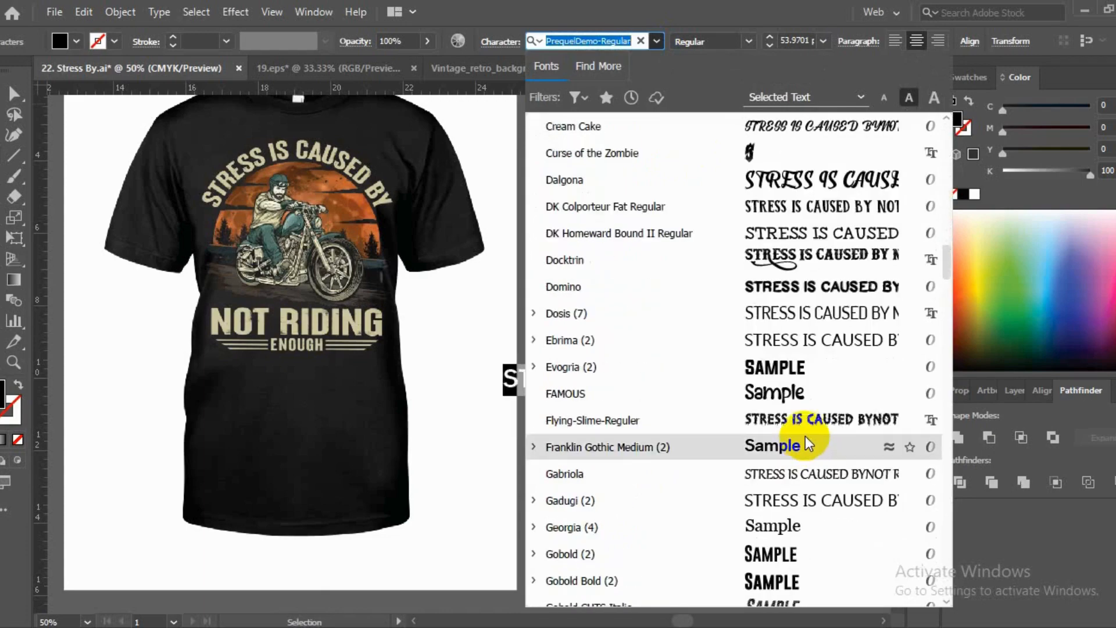
pyautogui.scroll(-2, 804, 436)
pyautogui.scroll(-3, 808, 417)
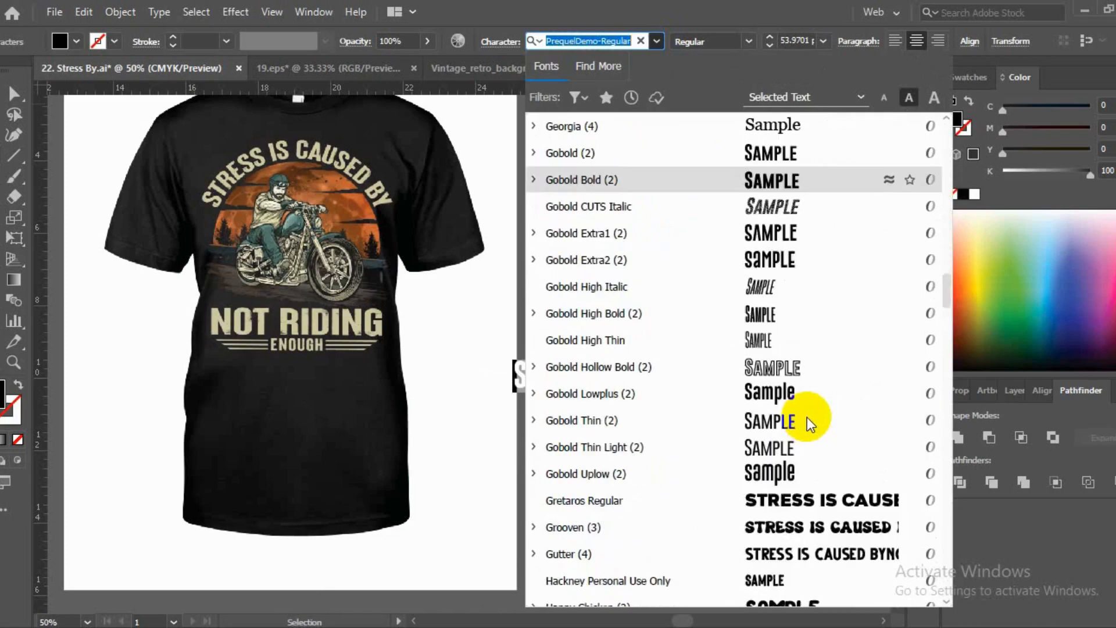
pyautogui.scroll(-2, 807, 420)
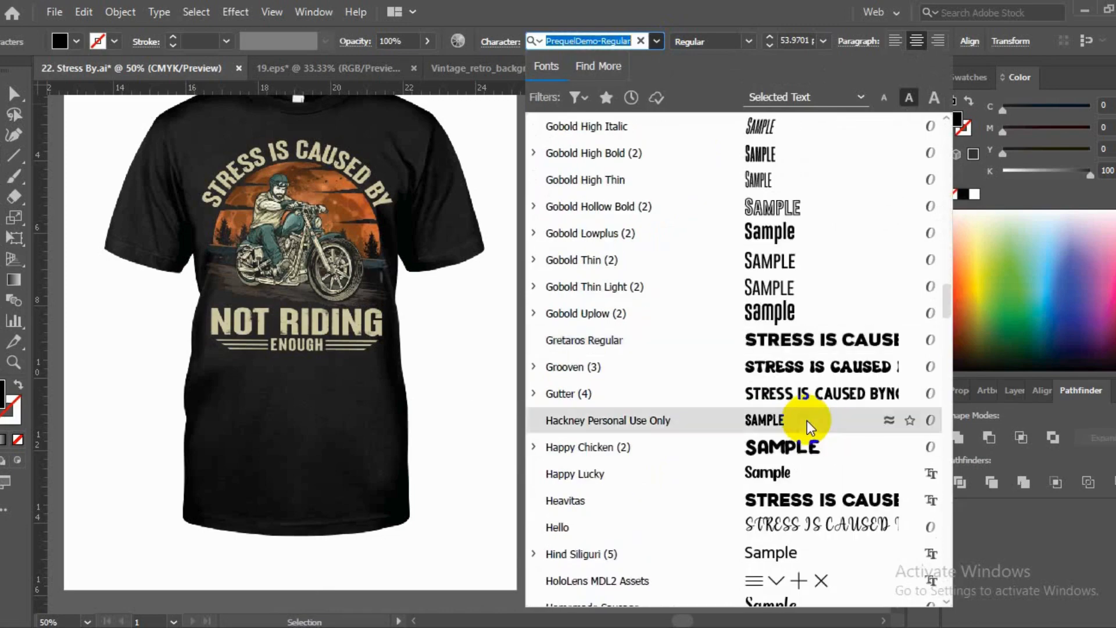
pyautogui.scroll(-1, 807, 420)
pyautogui.scroll(-3, 807, 420)
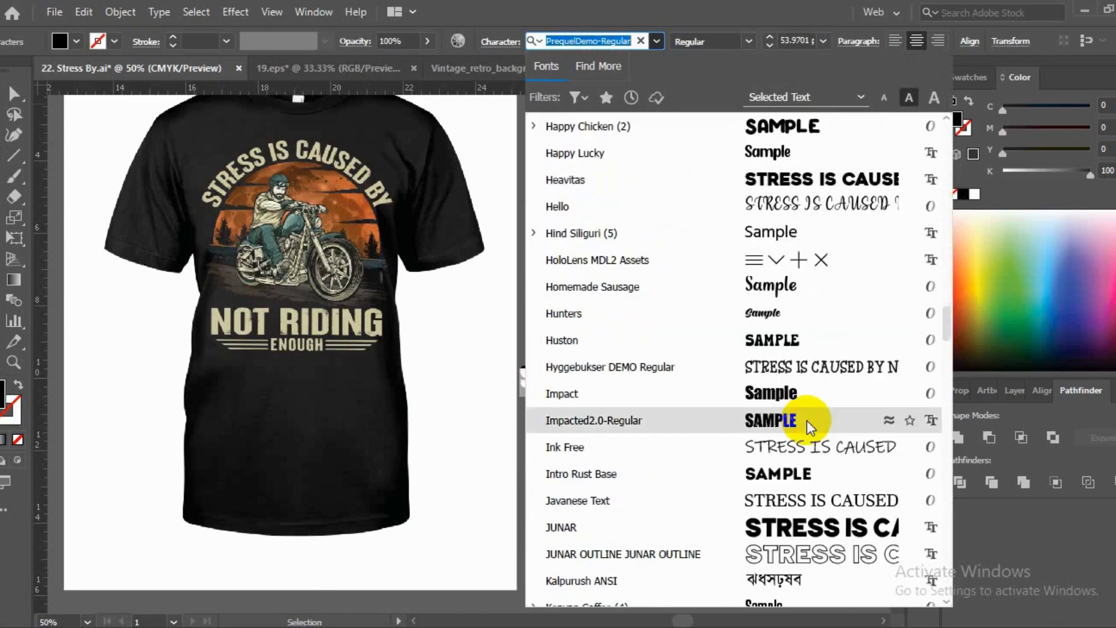
pyautogui.click(807, 420)
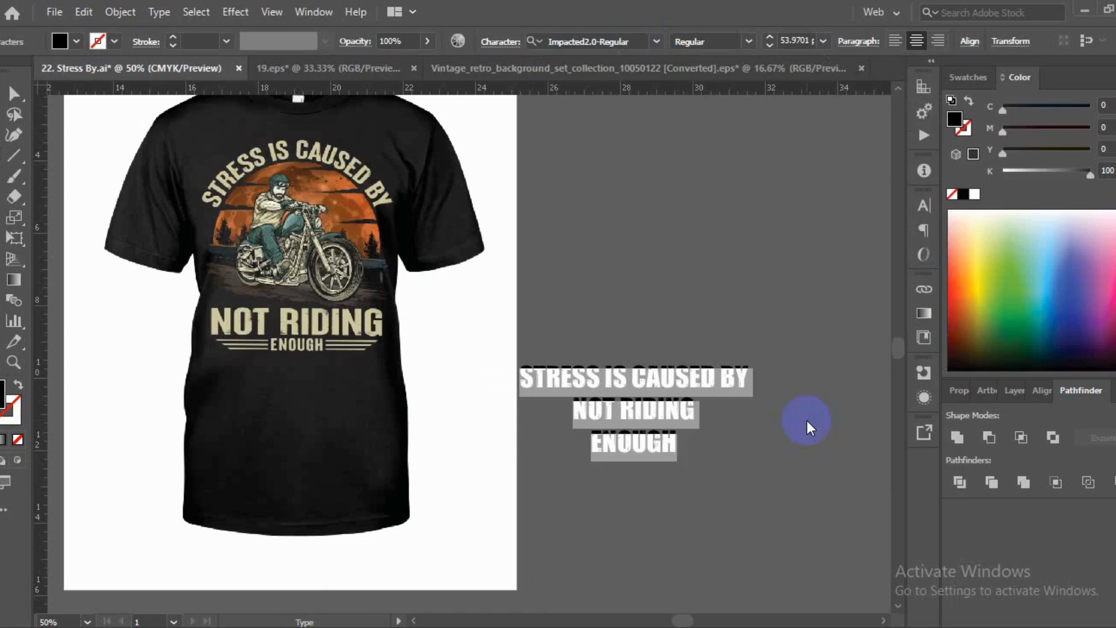
pyautogui.click(13, 93)
pyautogui.click(714, 299)
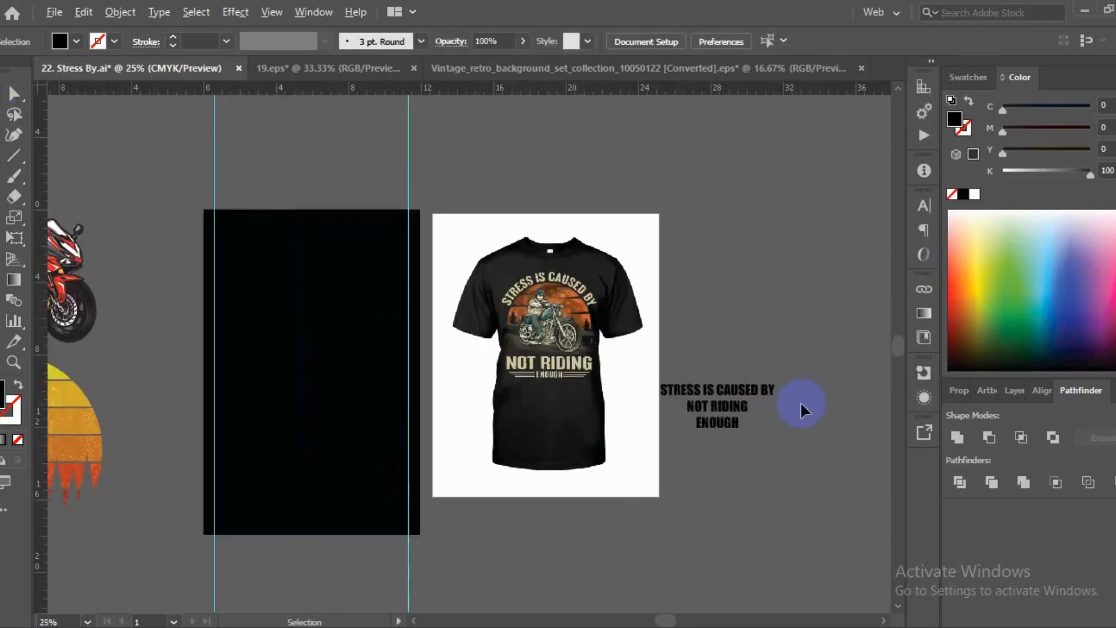
# - Recolour the three-line slogan text with the light orange sampled from the striped sunset graphic
pyautogui.scroll(-2, 800, 401)
pyautogui.moveTo(785, 531); pyautogui.dragTo(839, 505)
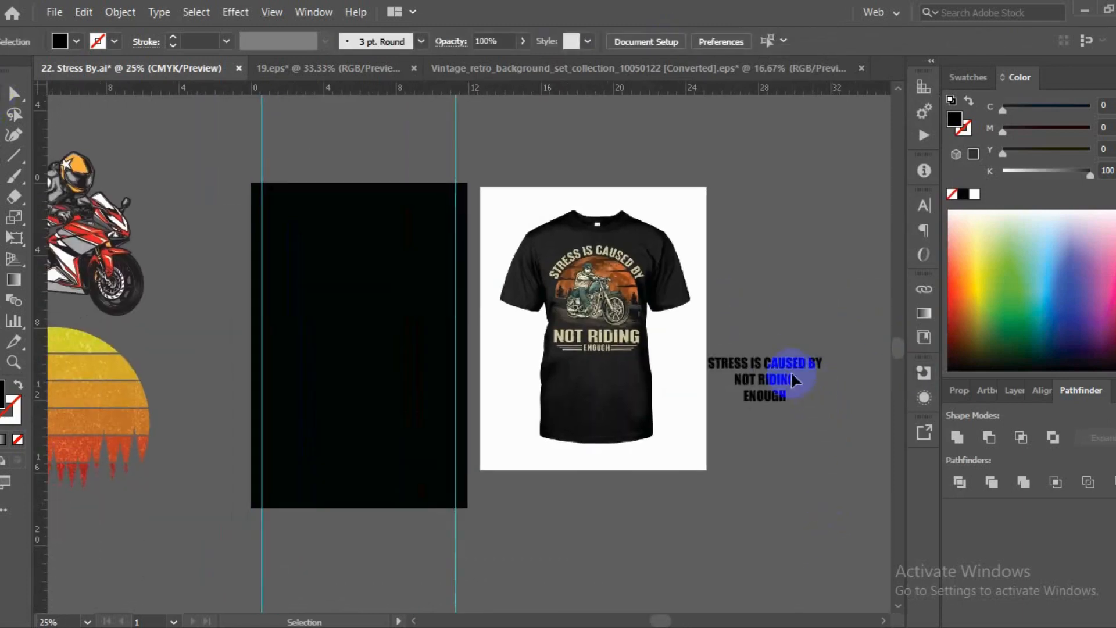
pyautogui.click(791, 370)
pyautogui.press('i')
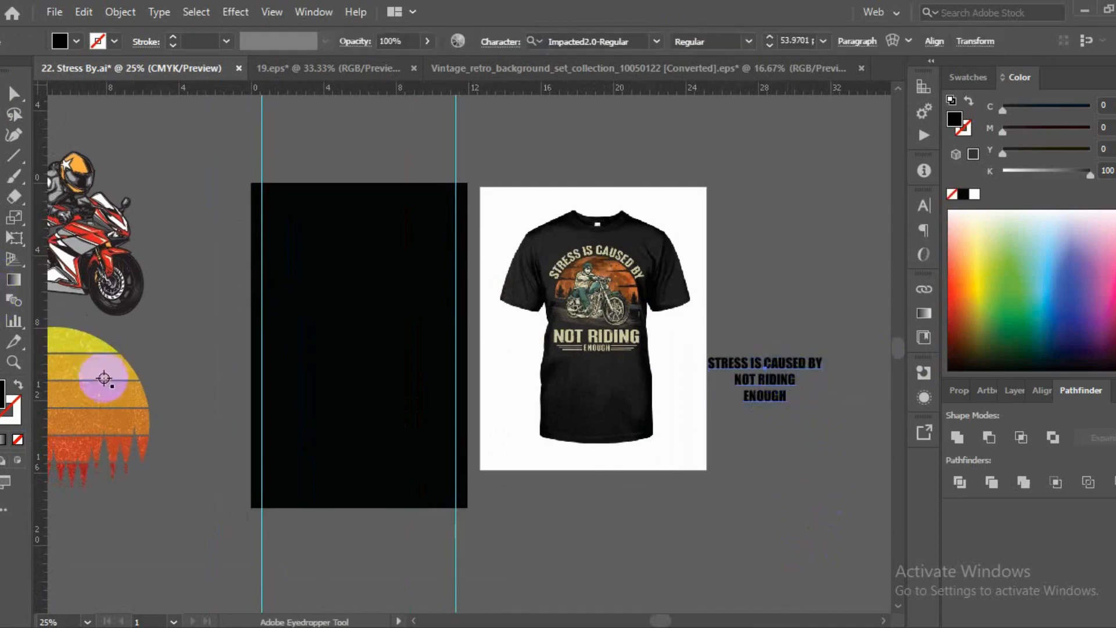
pyautogui.click(106, 396)
pyautogui.press('v')
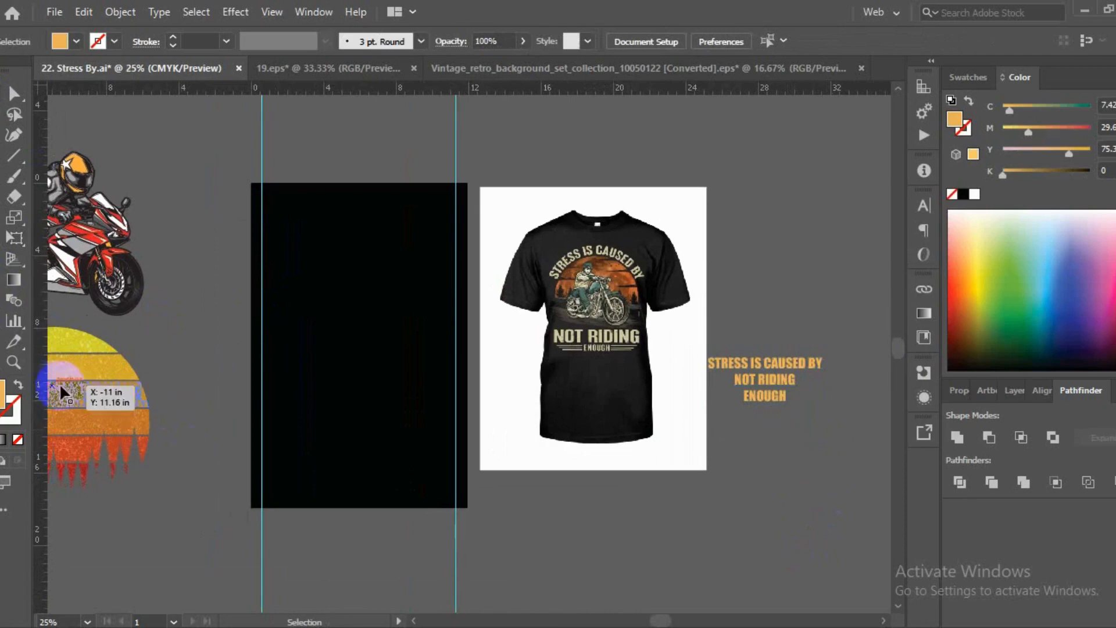
# - Centre the retro sunset and the motorcycle rider horizontally and vertically on the black artboard
pyautogui.click(75, 383)
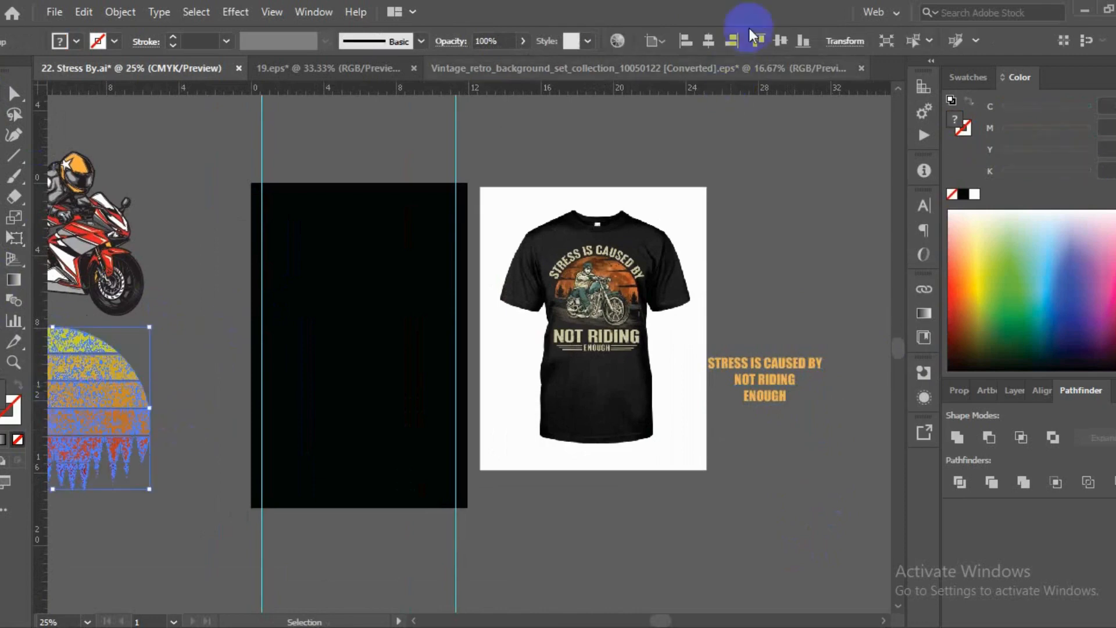
pyautogui.click(710, 41)
pyautogui.click(781, 41)
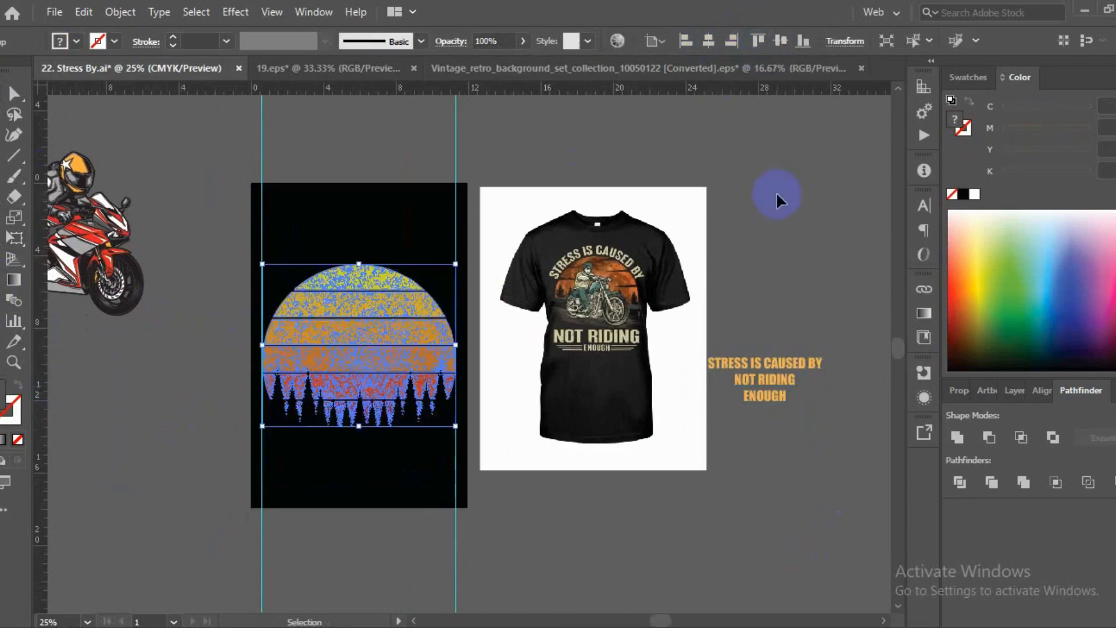
pyautogui.click(748, 194)
pyautogui.click(58, 243)
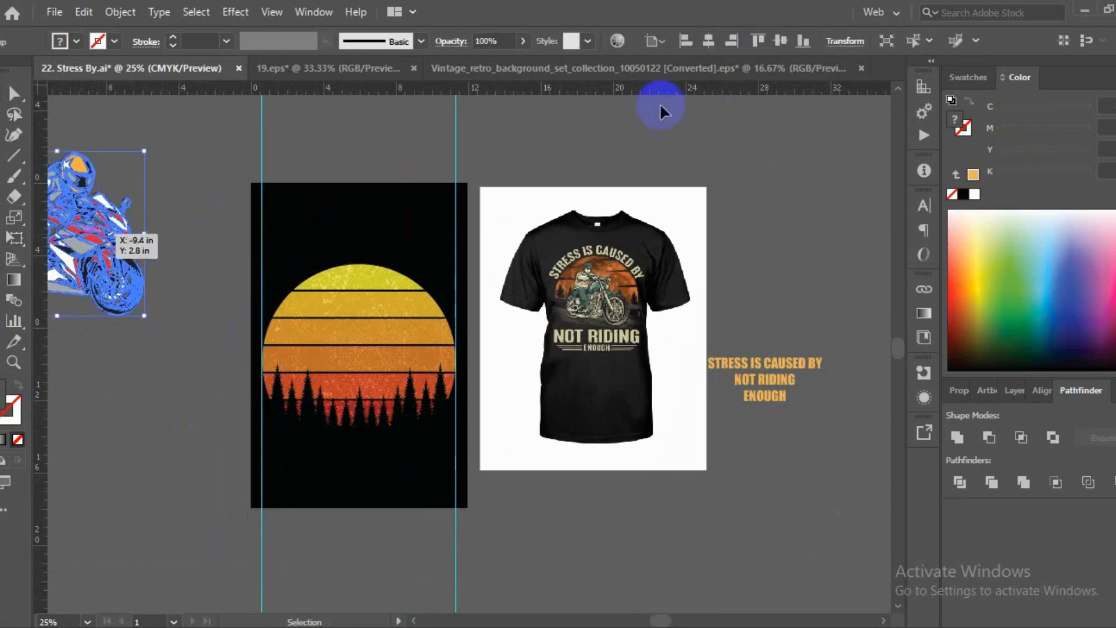
pyautogui.click(709, 41)
pyautogui.click(780, 41)
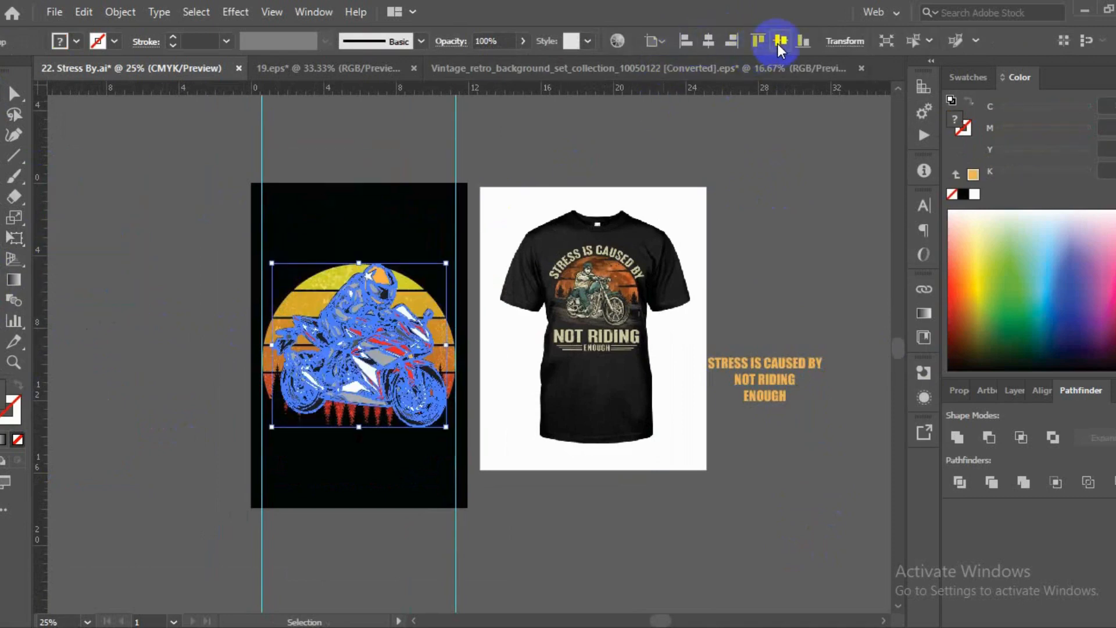
# - Shift the motorcycle rider slightly down and to the left over the sunset, exposing the pine trees beside the front wheel
pyautogui.click(764, 68)
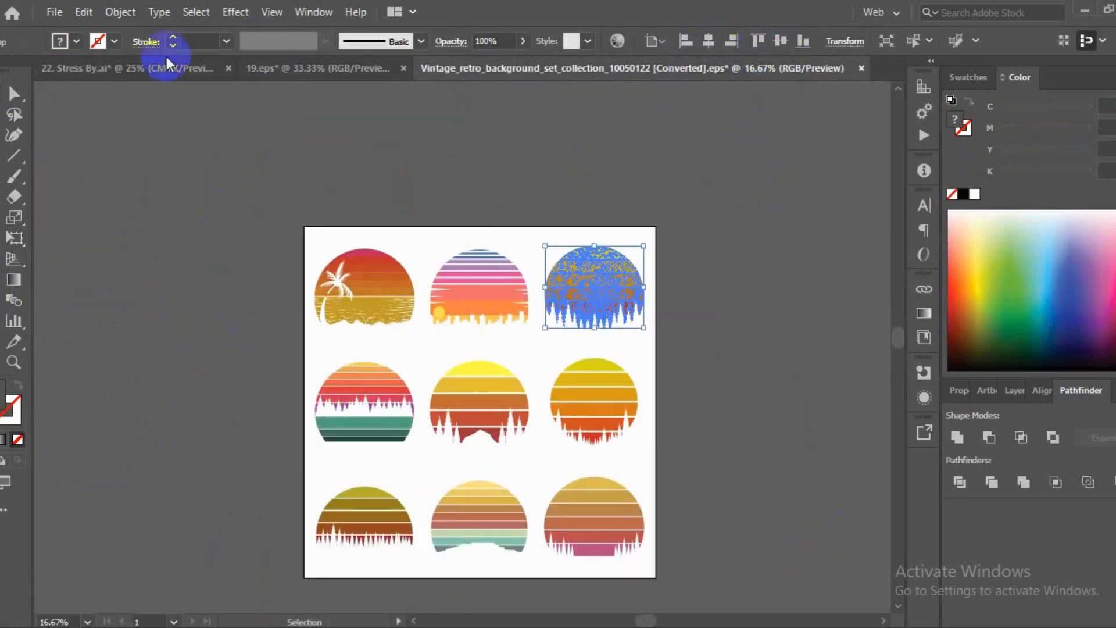
pyautogui.click(140, 75)
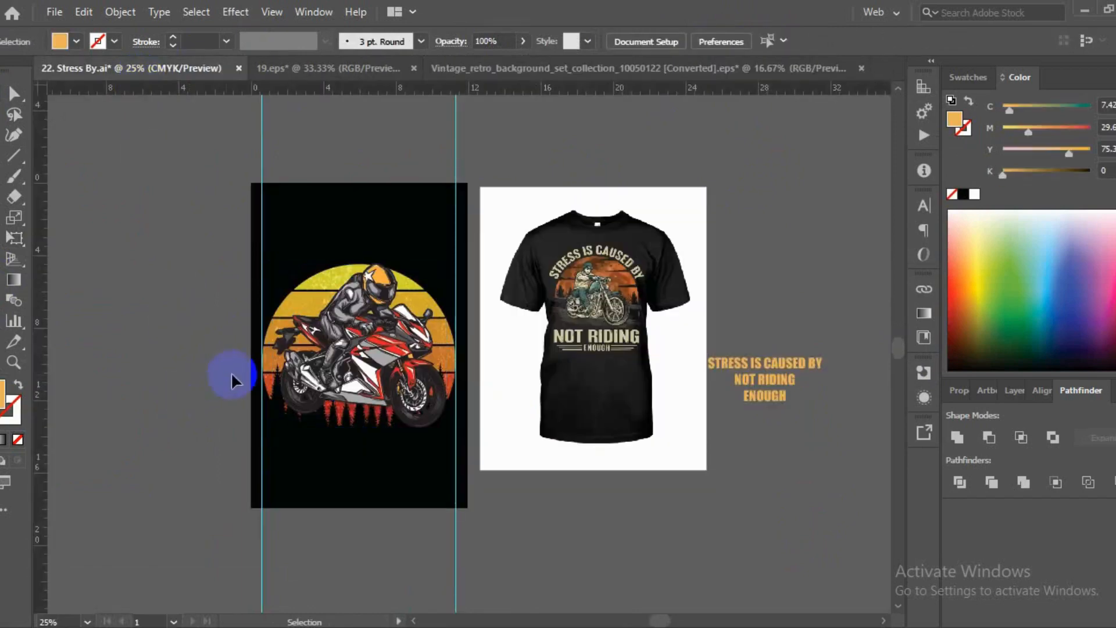
pyautogui.press('alt')
pyautogui.click(365, 334)
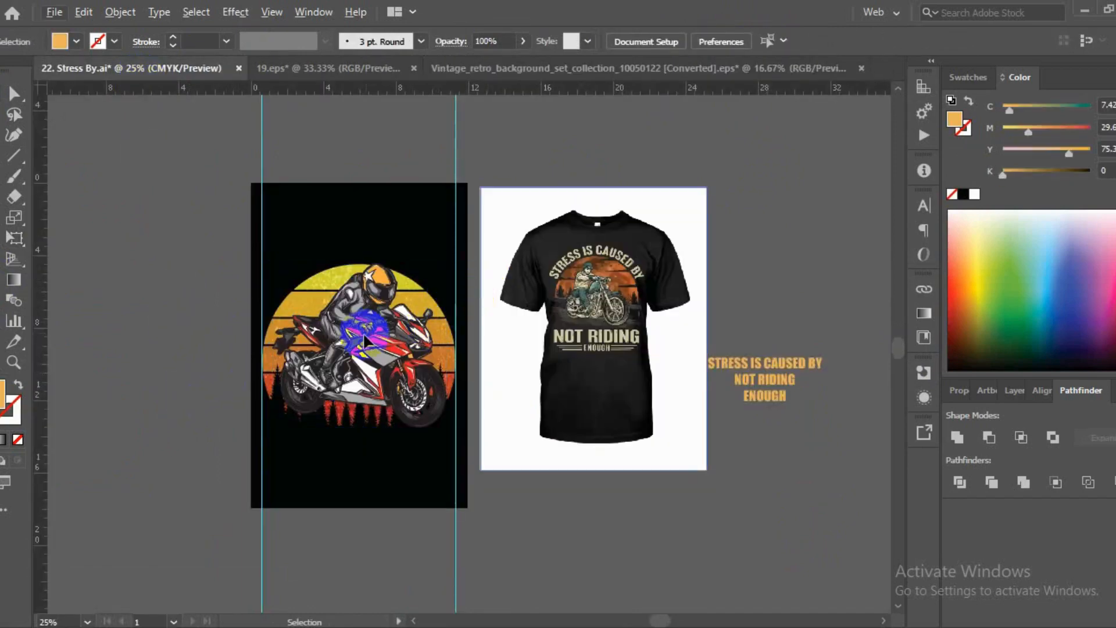
pyautogui.moveTo(365, 338); pyautogui.dragTo(346, 350)
pyautogui.click(142, 365)
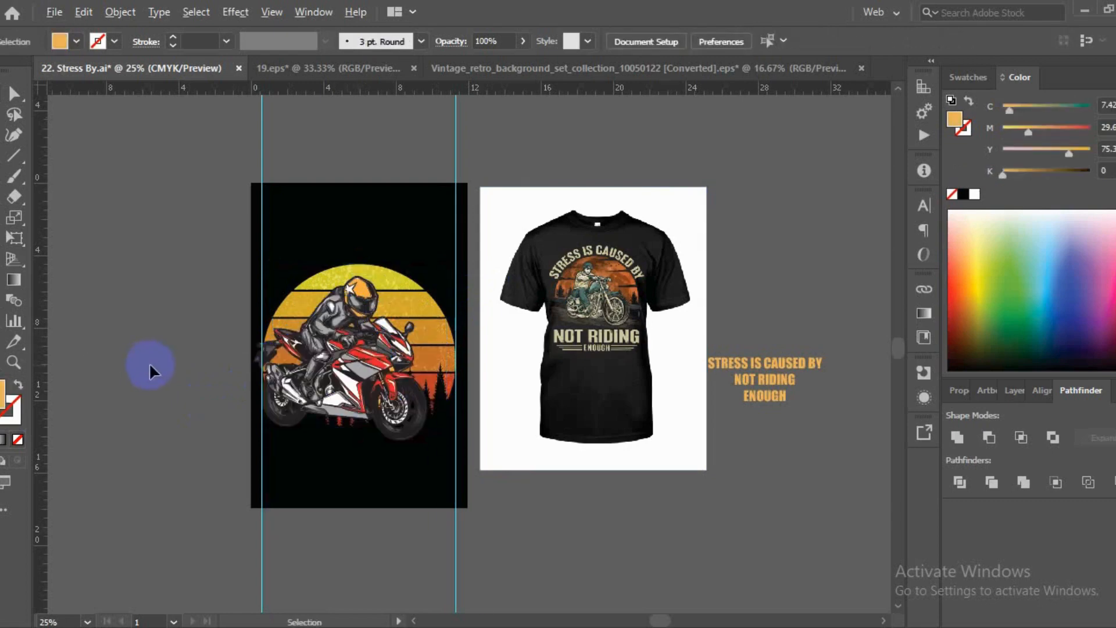
pyautogui.scroll(1, 149, 361)
pyautogui.moveTo(393, 396); pyautogui.dragTo(394, 397)
pyautogui.click(160, 404)
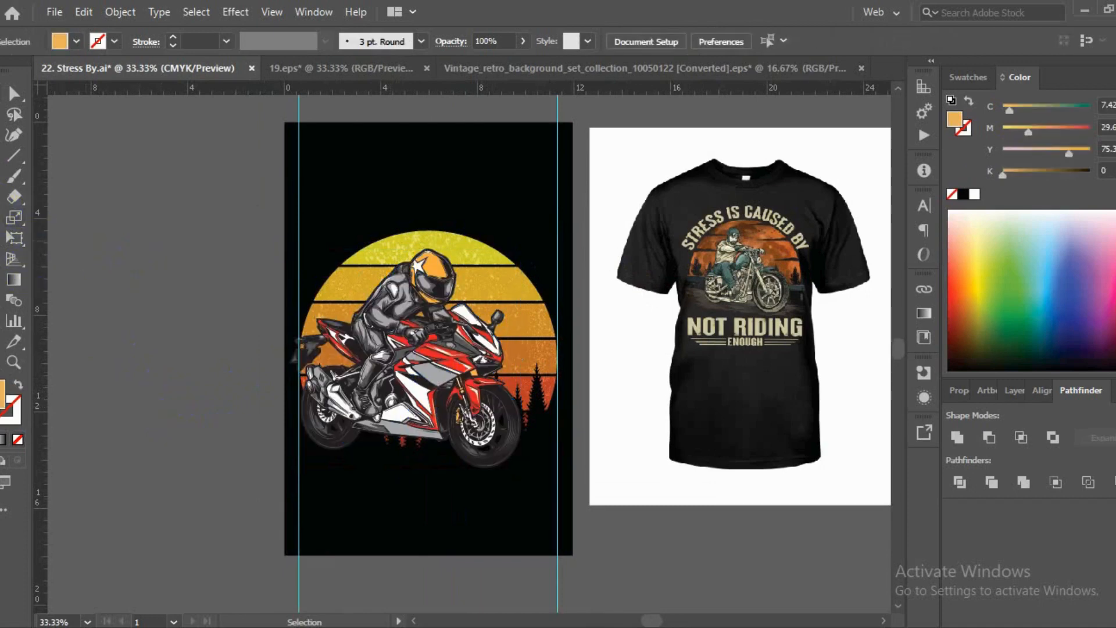
# - Draw a circle about 11.11 in wide around the sunset and swap its fill with the stroke, leaving only an outline
pyautogui.moveTo(5, 172); pyautogui.dragTo(46, 217)
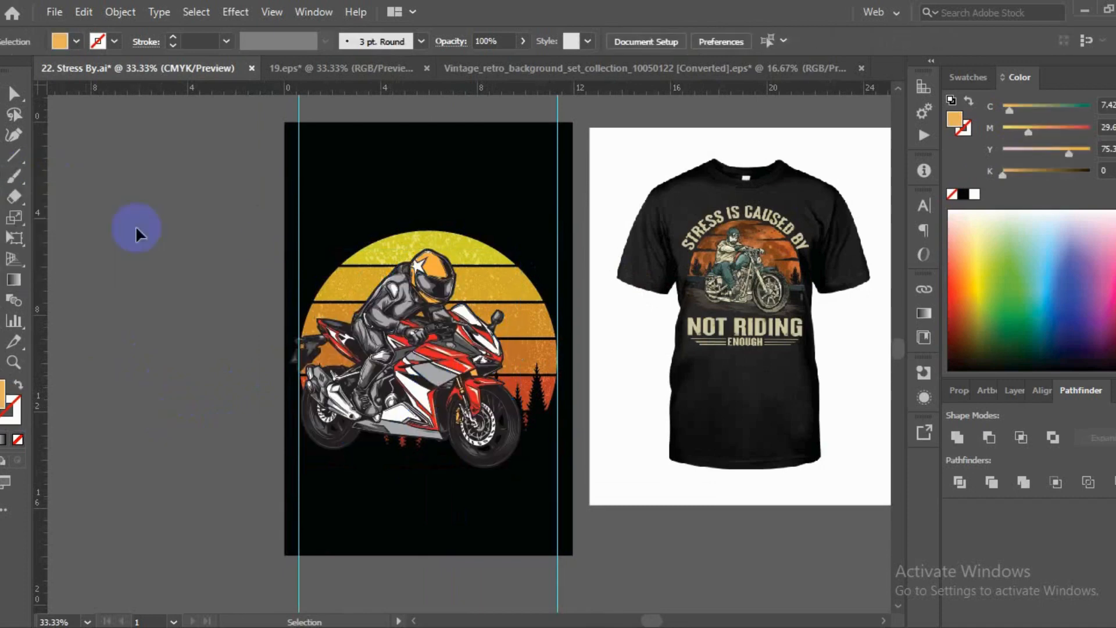
pyautogui.moveTo(366, 198)
pyautogui.mouseDown()
pyautogui.moveTo(393, 274)
pyautogui.moveTo(550, 512)
pyautogui.moveTo(466, 526)
pyautogui.moveTo(452, 474)
pyautogui.moveTo(470, 493)
pyautogui.mouseUp()
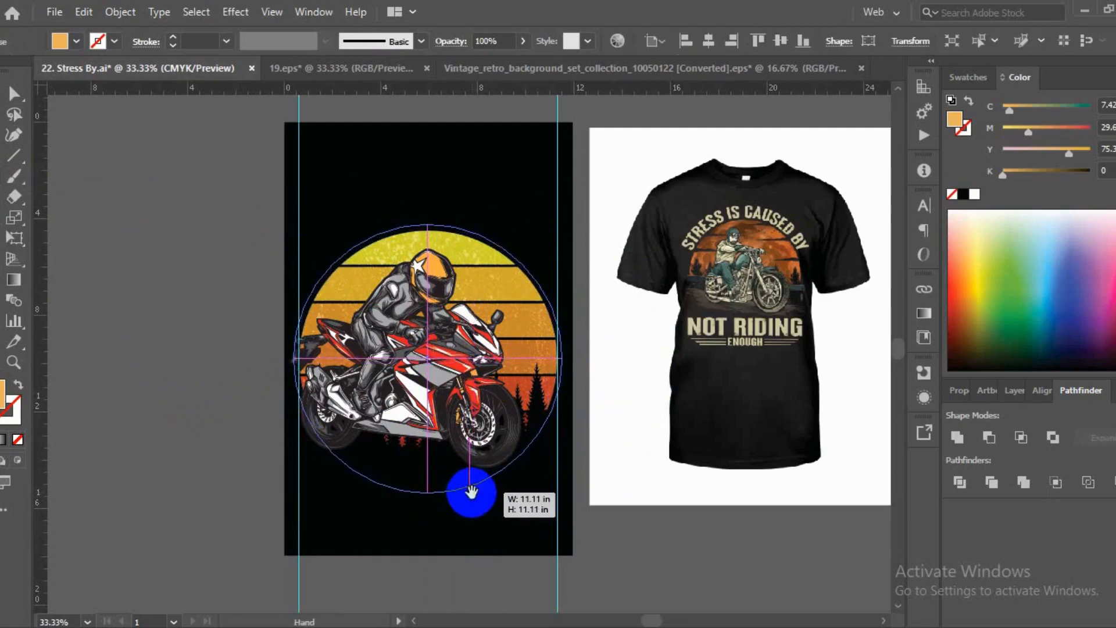
pyautogui.click(18, 385)
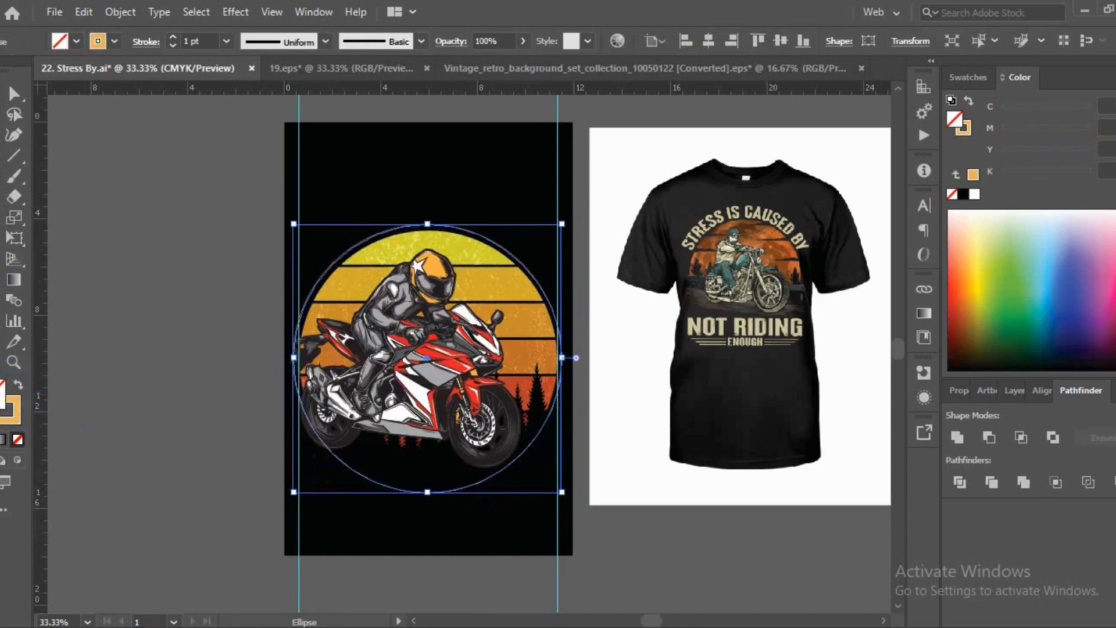
# - Copy the slogan line "STRESS IS CAUSED BY" and paste it onto the circle as Type on a Path text
pyautogui.click(1, 96)
pyautogui.click(2, 177)
pyautogui.click(2, 157)
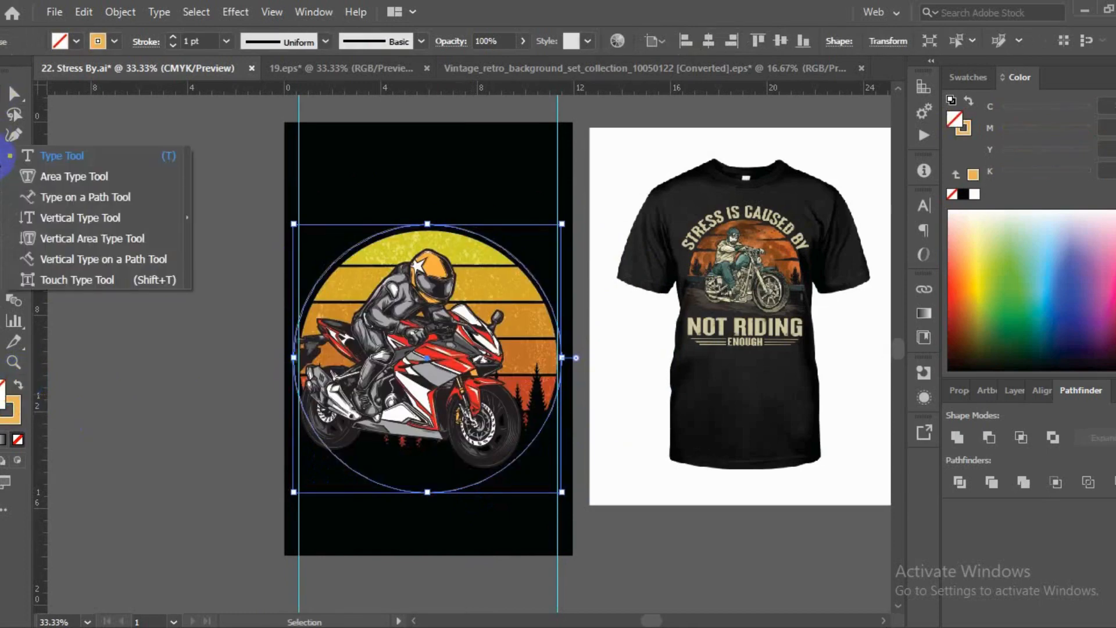
pyautogui.click(30, 197)
pyautogui.scroll(-3, 199, 239)
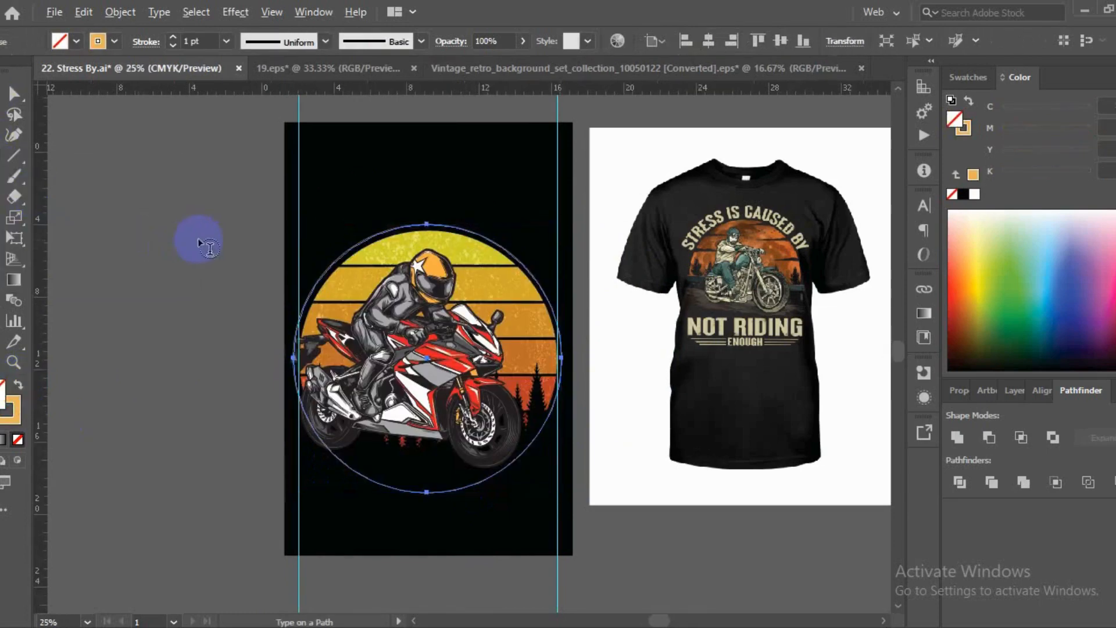
pyautogui.scroll(3, 429, 321)
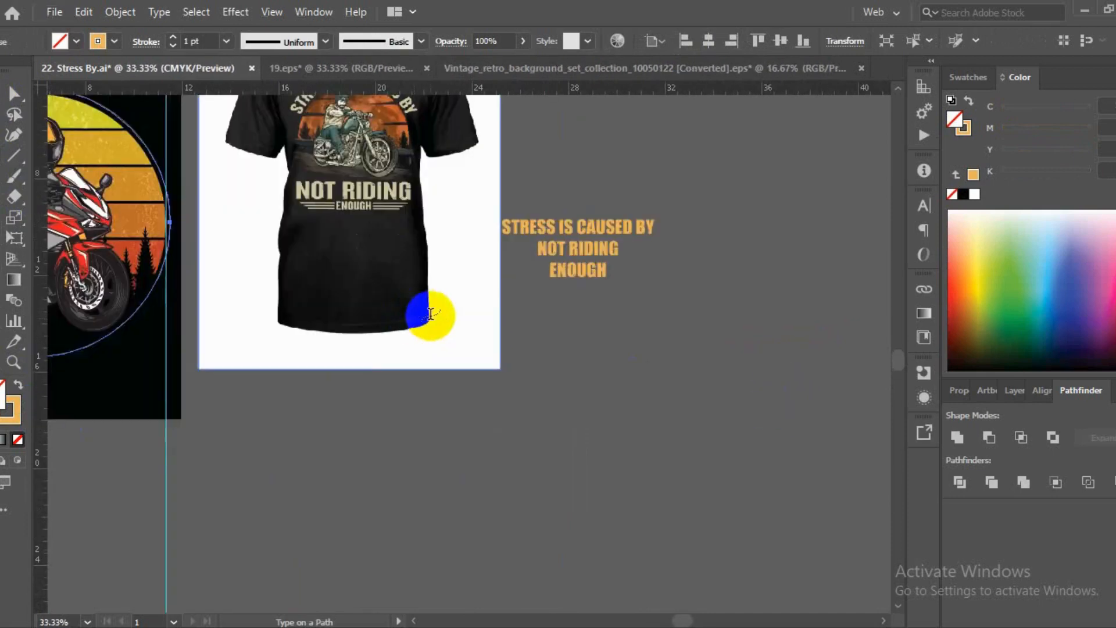
pyautogui.moveTo(432, 317); pyautogui.dragTo(611, 443)
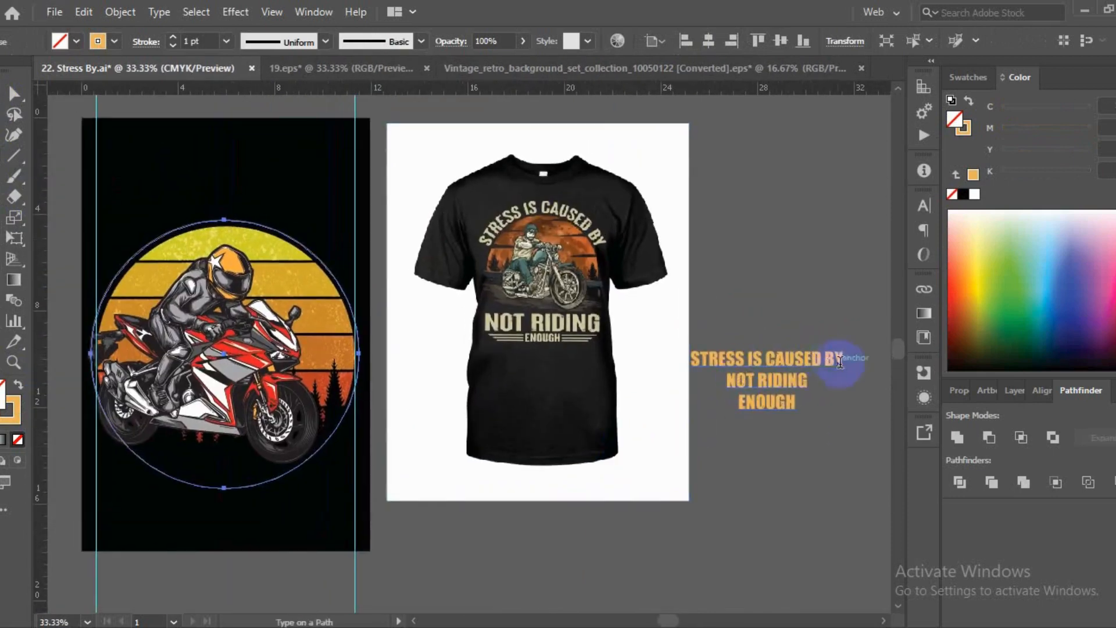
pyautogui.moveTo(837, 360); pyautogui.dragTo(690, 360)
pyautogui.hotkey('ctrl', 'c')
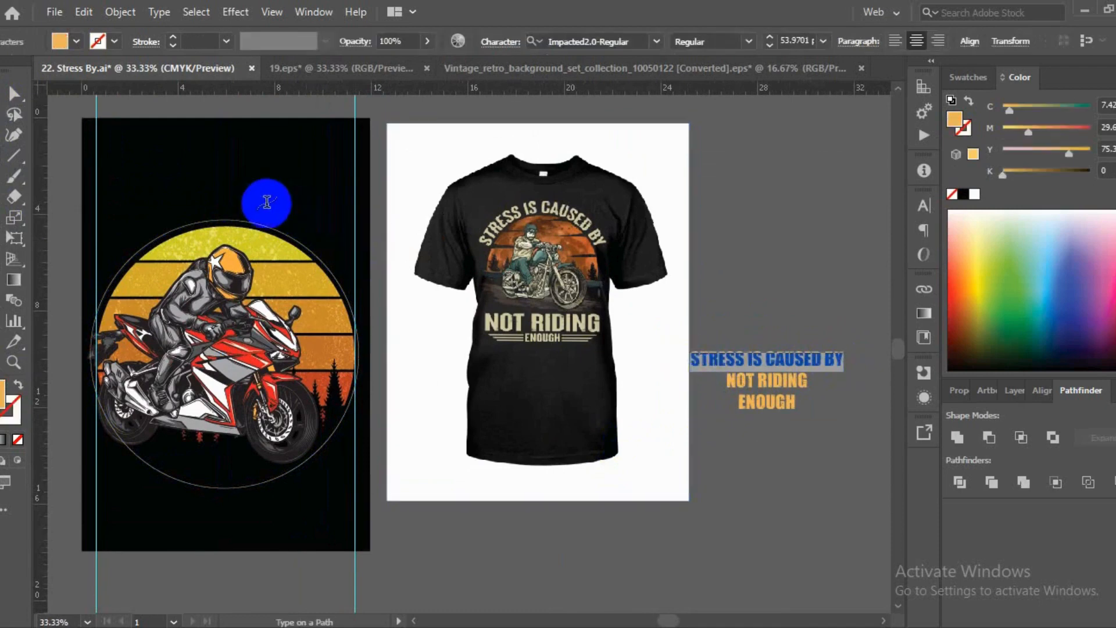
pyautogui.click(247, 223)
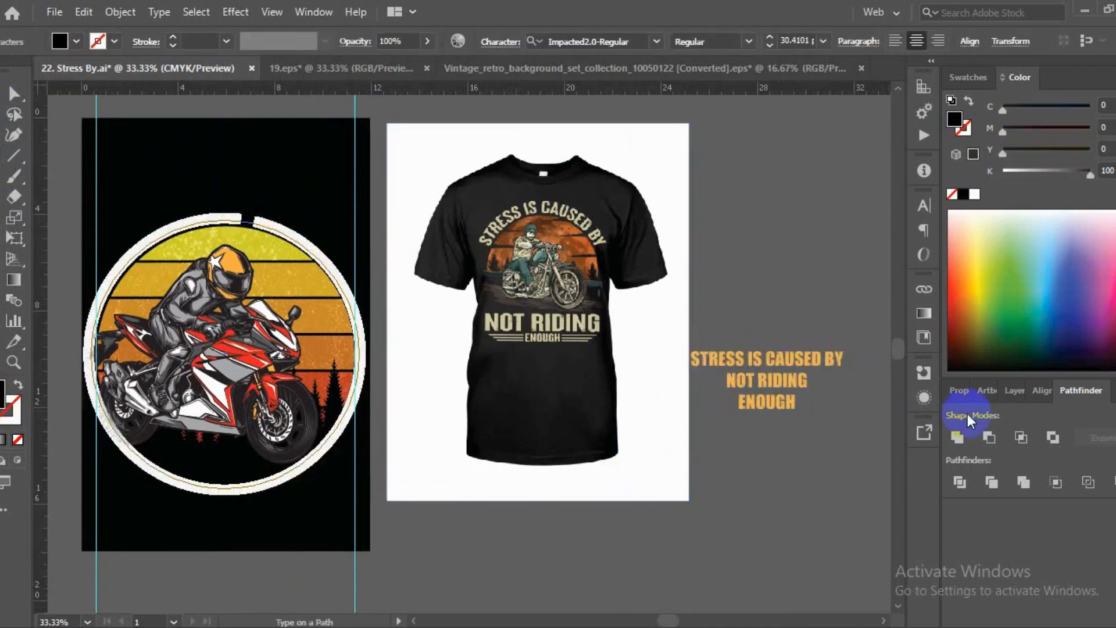
pyautogui.press('BackSpace')
pyautogui.hotkey('ctrl', 'v')
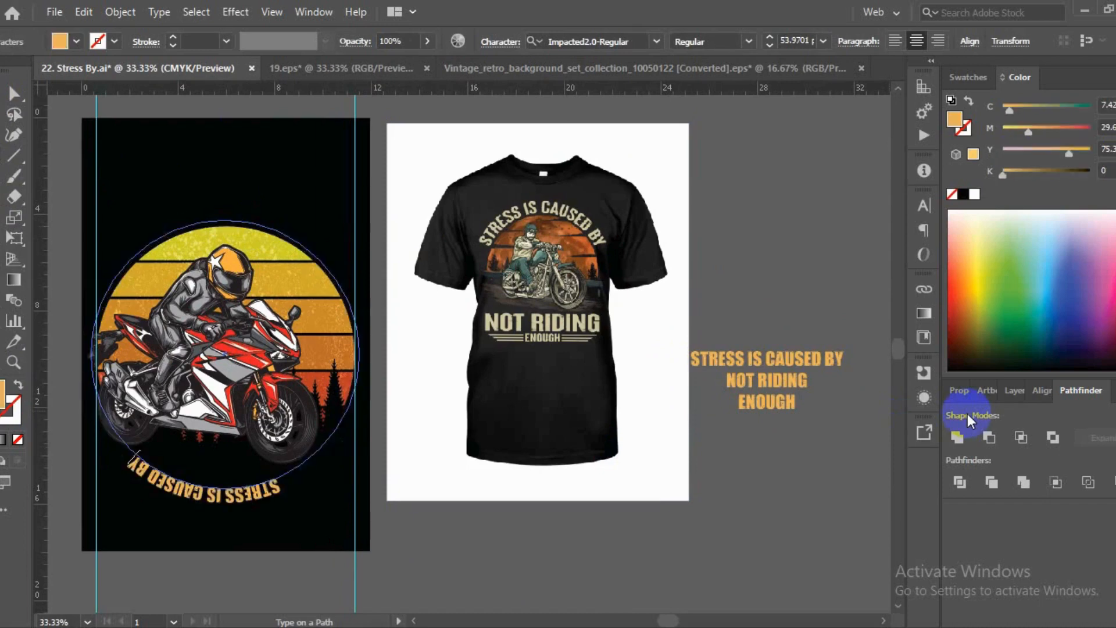
# - Slide the "STRESS IS CAUSED BY" path text around the circle so it arches centred above the sunset
pyautogui.press('Escape')
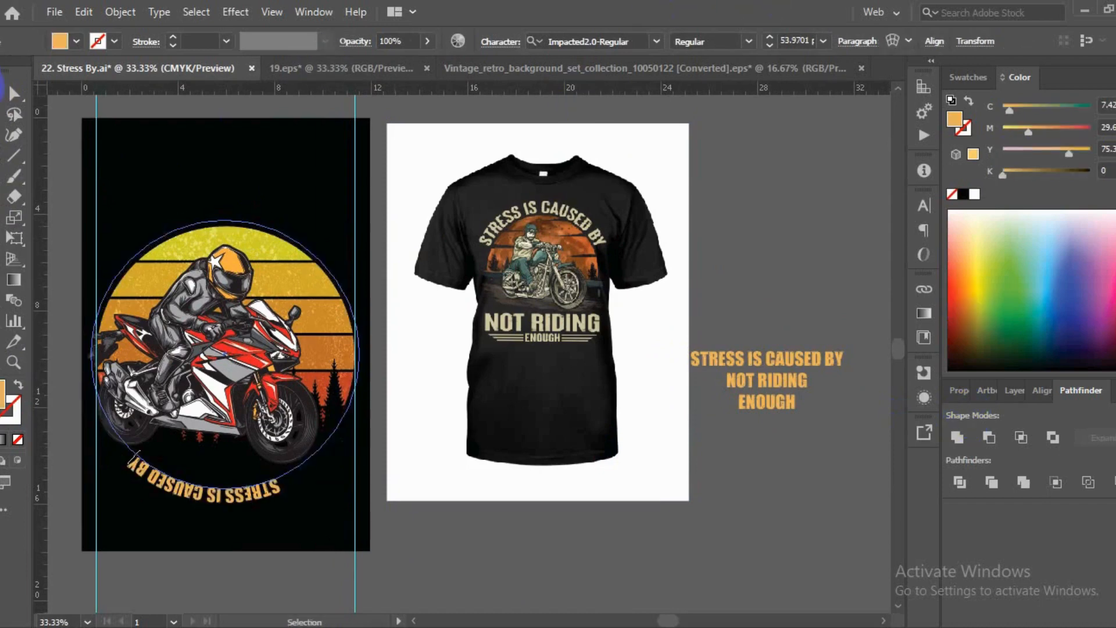
pyautogui.click(201, 534)
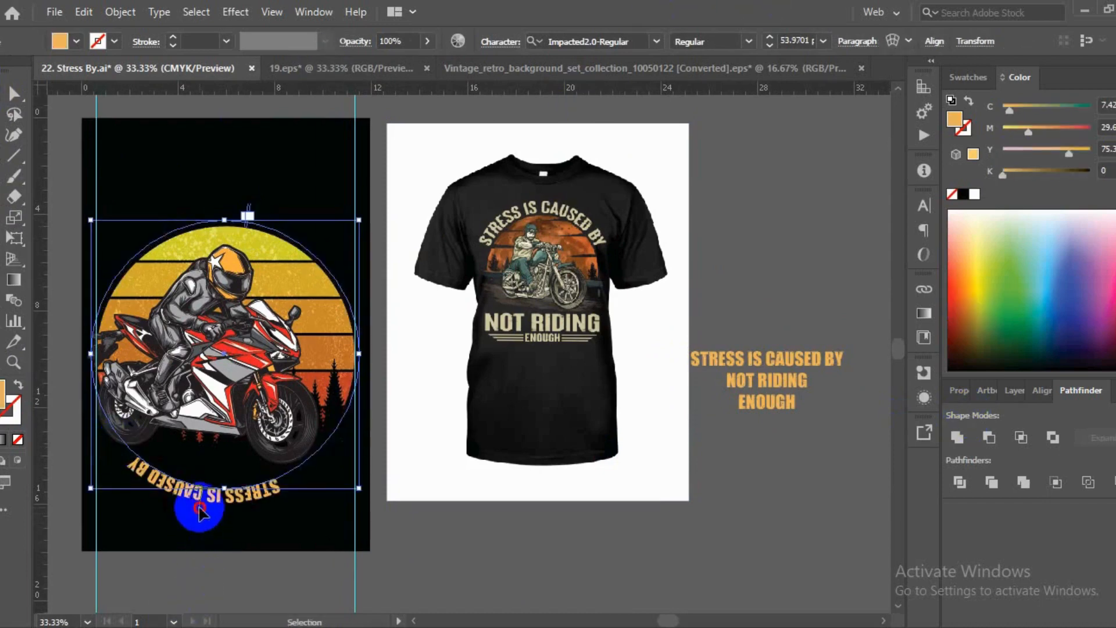
pyautogui.moveTo(199, 512); pyautogui.dragTo(232, 147)
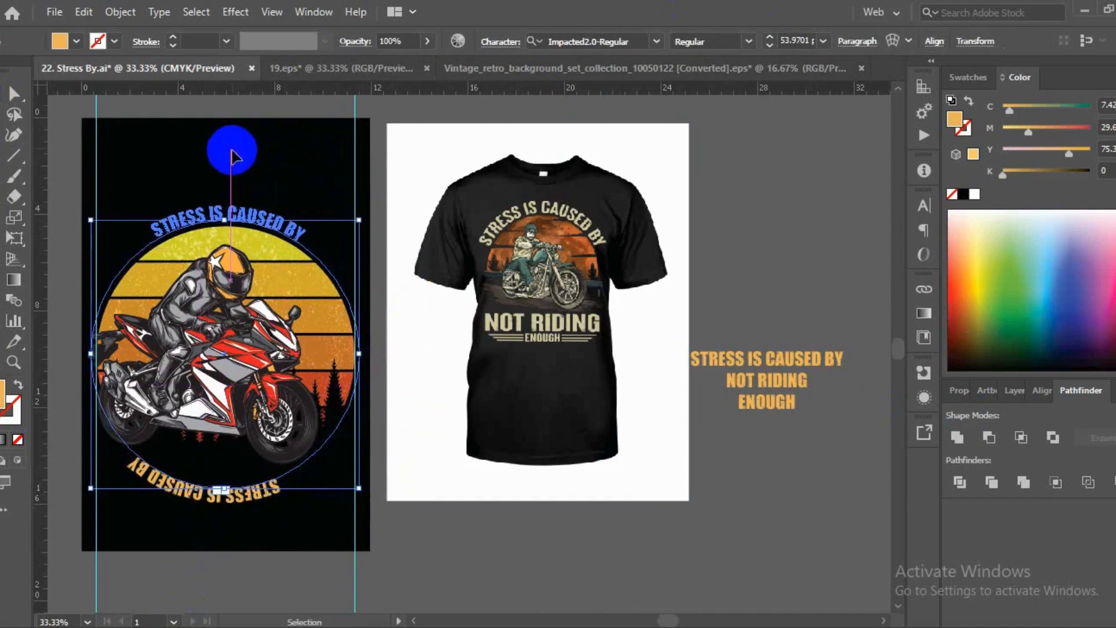
# - Increase the font size of the arched "STRESS IS CAUSED BY" text to 91 pt
pyautogui.click(772, 39)
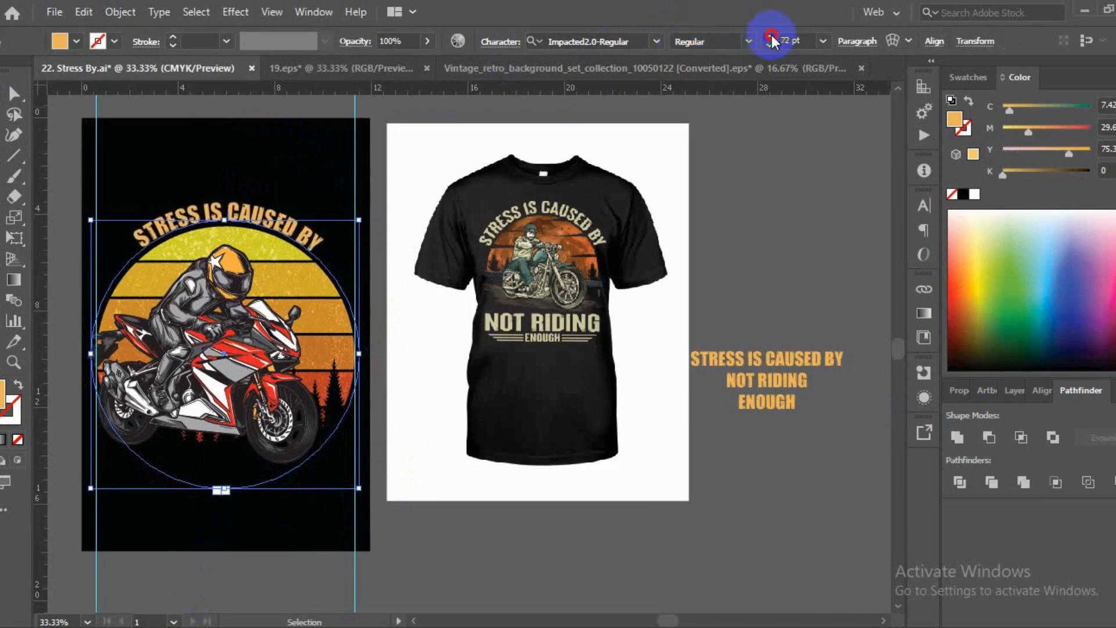
pyautogui.click(772, 39)
pyautogui.click(772, 39)
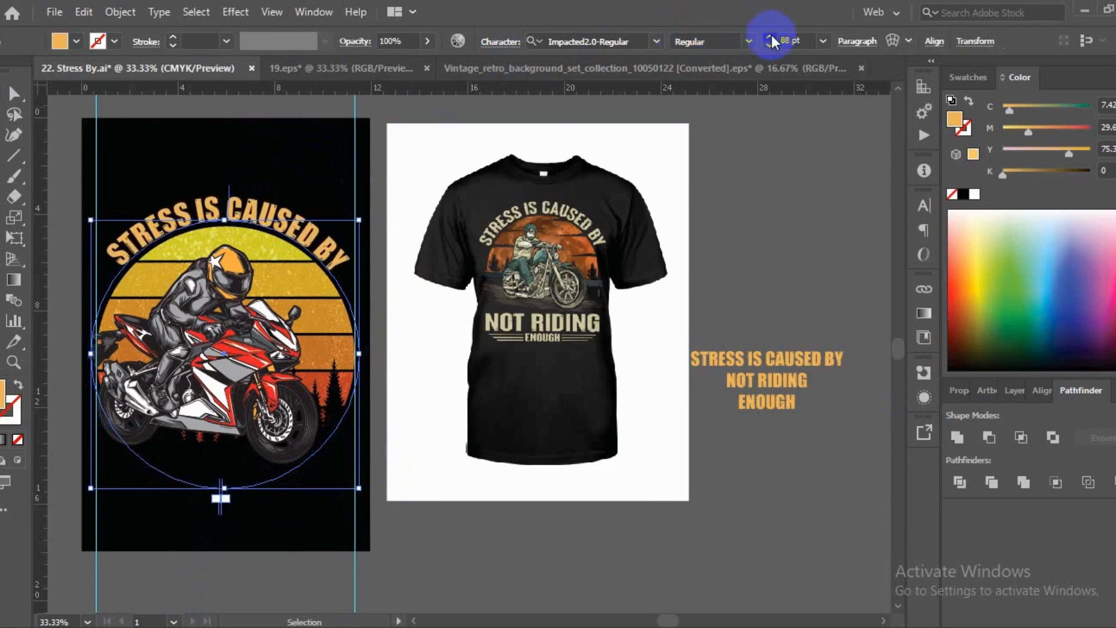
pyautogui.click(771, 39)
pyautogui.click(771, 39)
pyautogui.click(772, 39)
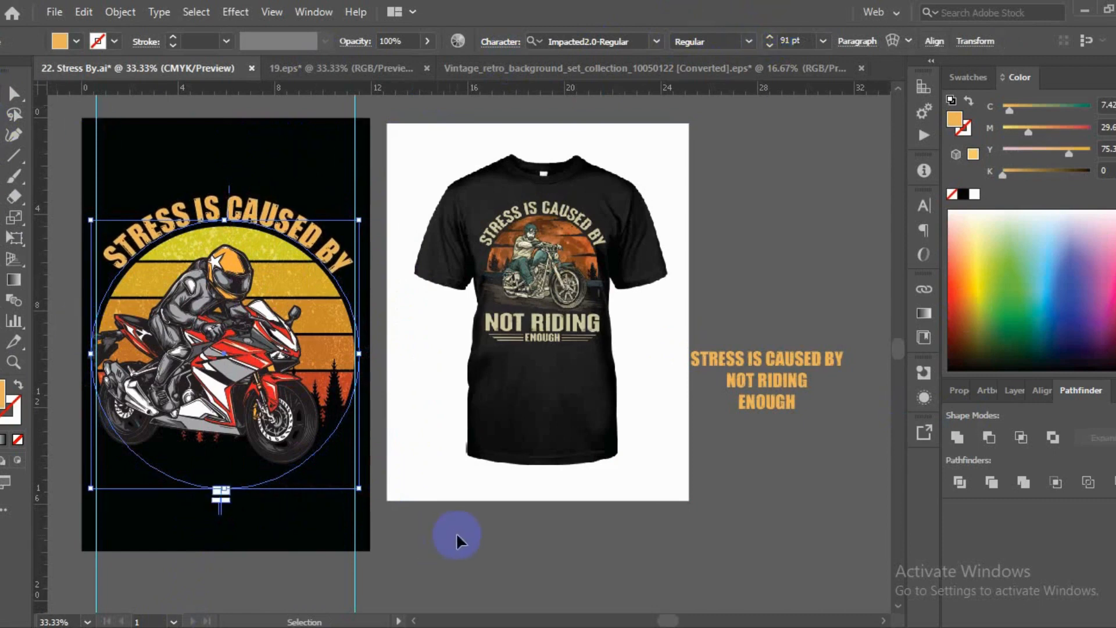
# - Convert the three-line slogan beside the T-shirt image to outlines, ungroup the letters and deselect them
pyautogui.moveTo(455, 532); pyautogui.dragTo(485, 530)
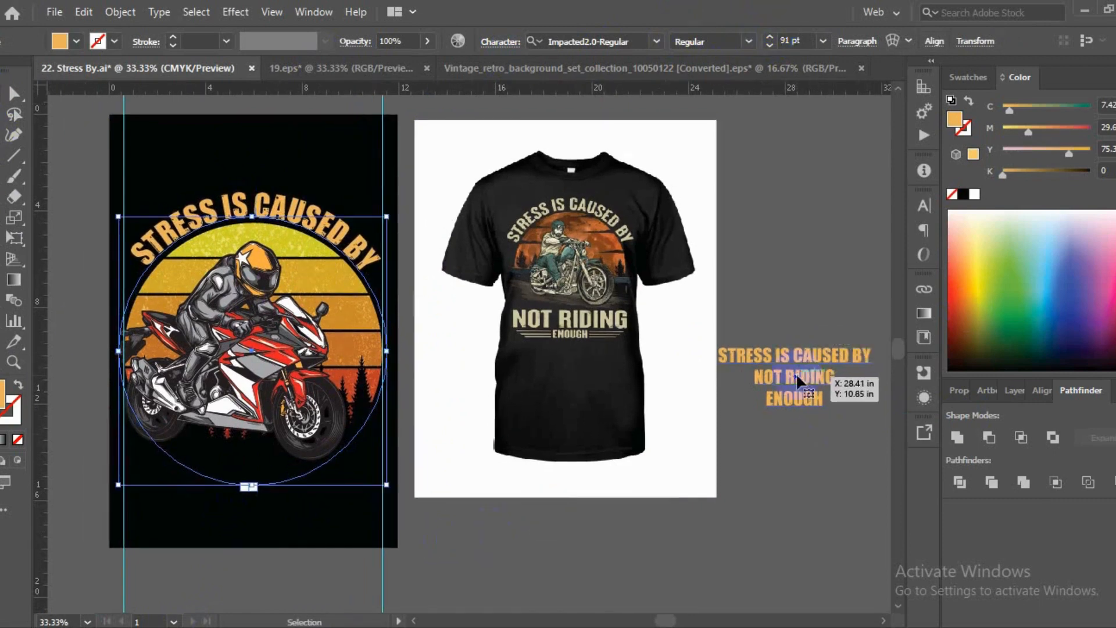
pyautogui.click(797, 375)
pyautogui.rightClick(797, 376)
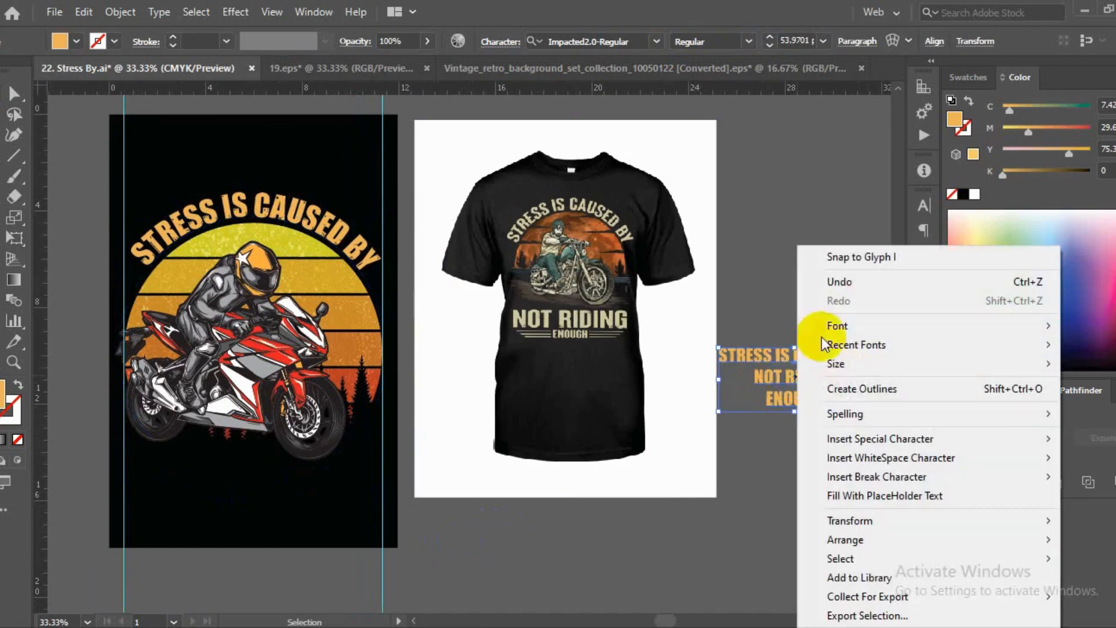
pyautogui.click(846, 389)
pyautogui.rightClick(647, 385)
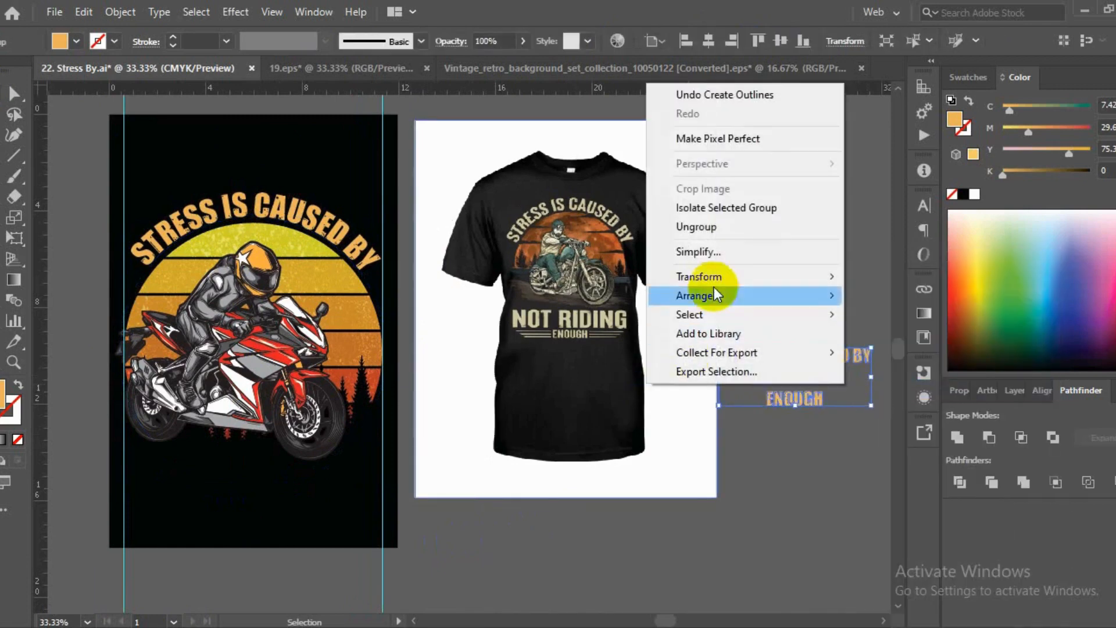
pyautogui.click(703, 231)
pyautogui.click(756, 396)
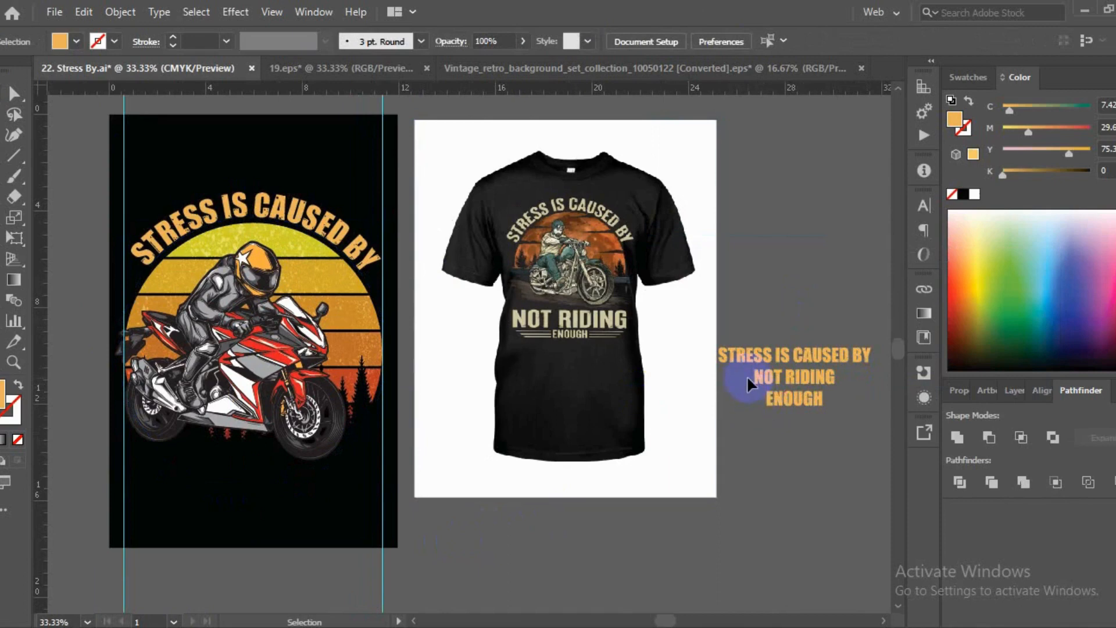
# - Group the outlined "NOT RIDING" letters as one object and the "ENOUGH" letters as another
pyautogui.click(846, 372)
pyautogui.press('a')
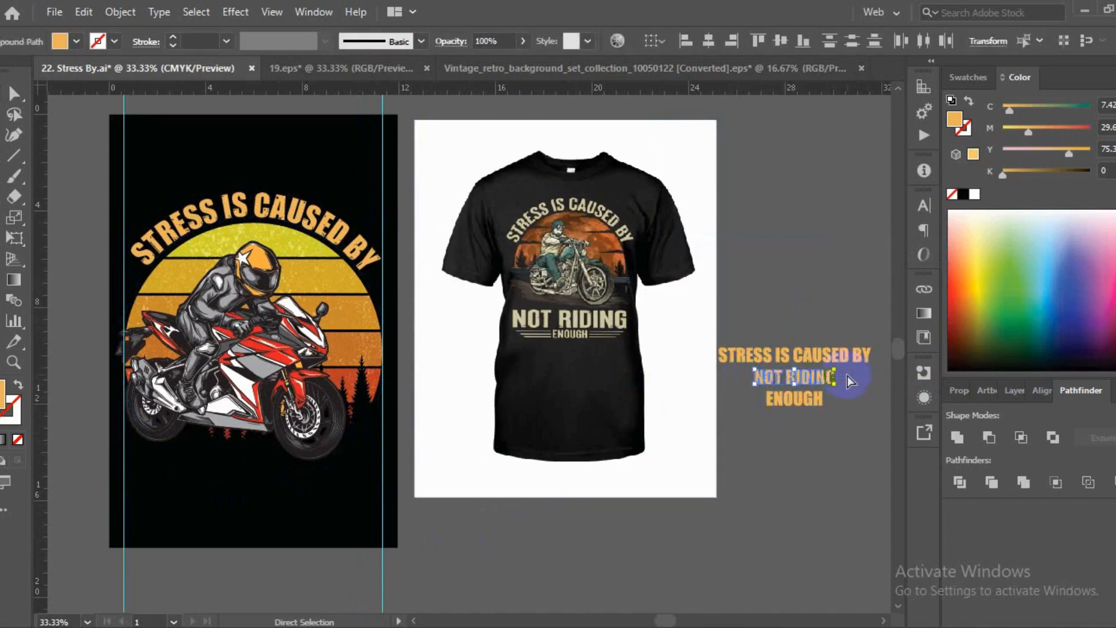
pyautogui.press('v')
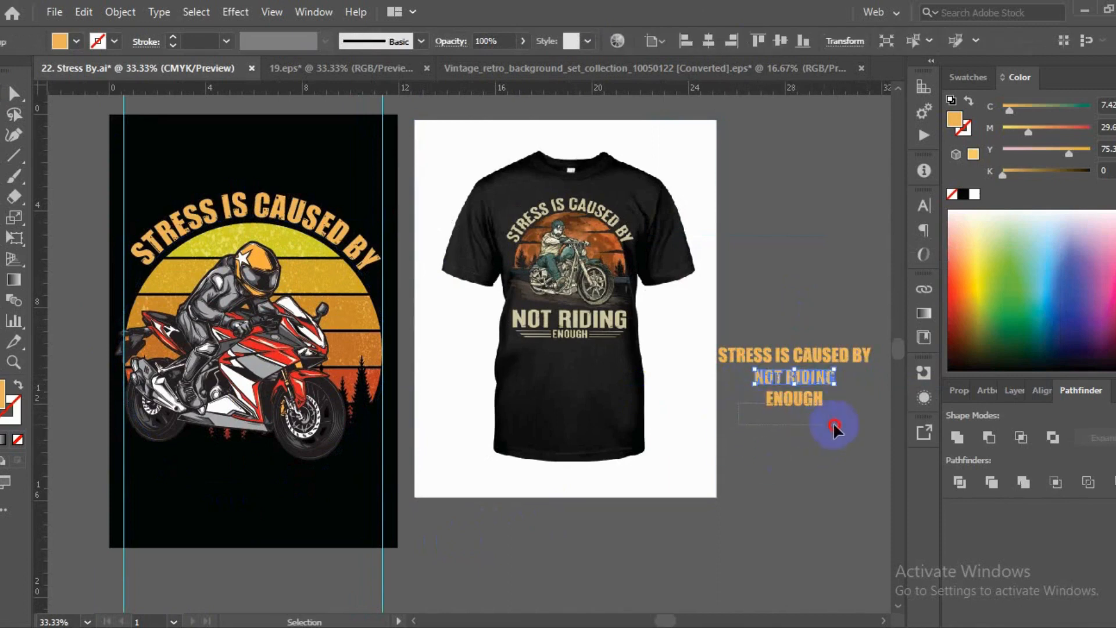
pyautogui.moveTo(832, 422); pyautogui.dragTo(835, 425)
pyautogui.press('a')
pyautogui.press('v')
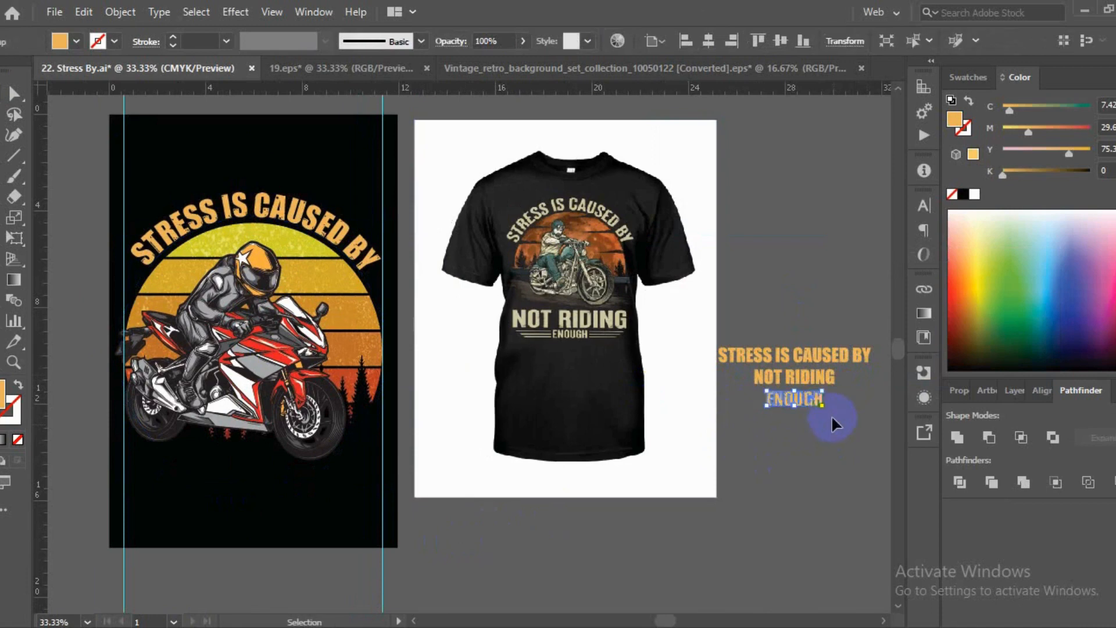
# - Move the "NOT RIDING" and "ENOUGH" letter groups onto the black artboard below the motorcycle
pyautogui.moveTo(804, 381); pyautogui.dragTo(268, 503)
pyautogui.press('space')
pyautogui.moveTo(525, 536); pyautogui.dragTo(703, 535)
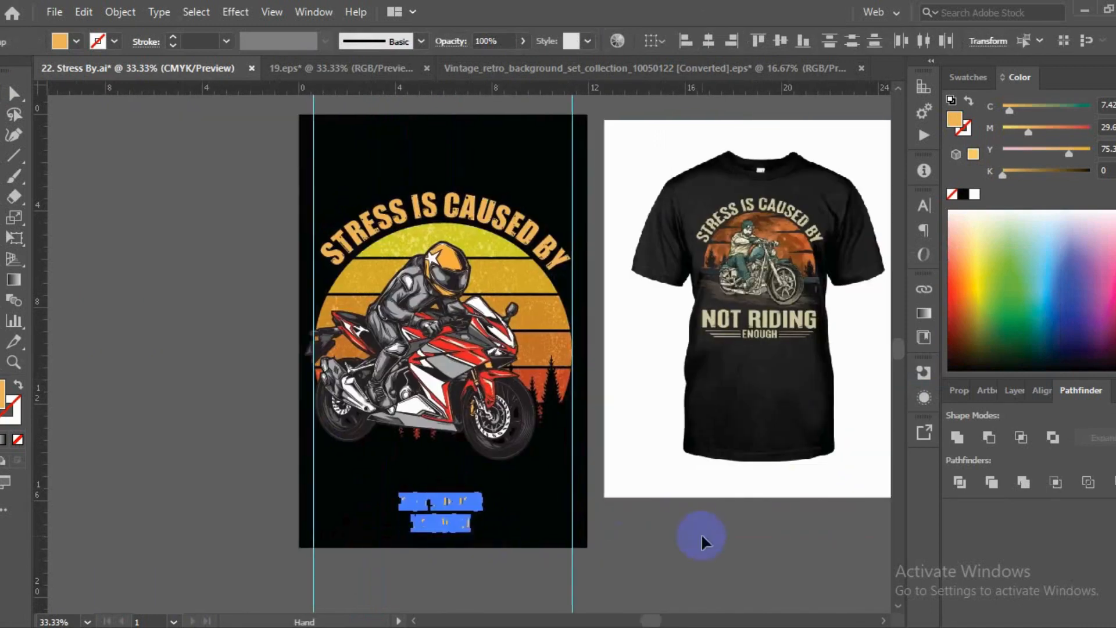
# - Add a horizontal guide near the lower ends of the arched "STRESS IS CAUSED BY" text and fine-tune the text's position along its circle
pyautogui.click(422, 212)
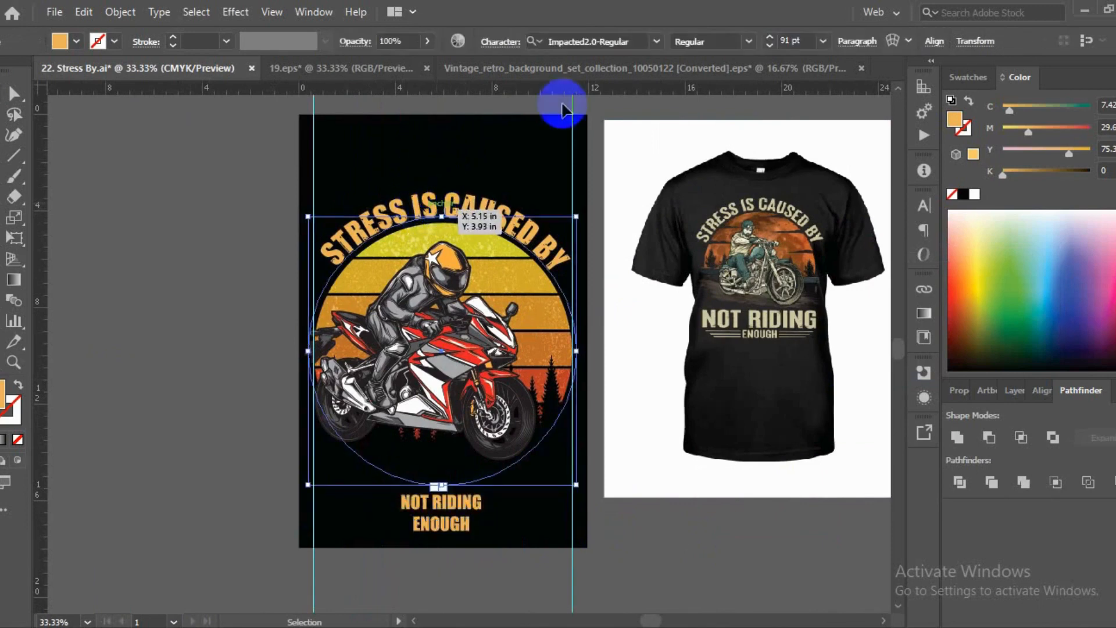
pyautogui.moveTo(546, 91); pyautogui.dragTo(541, 271)
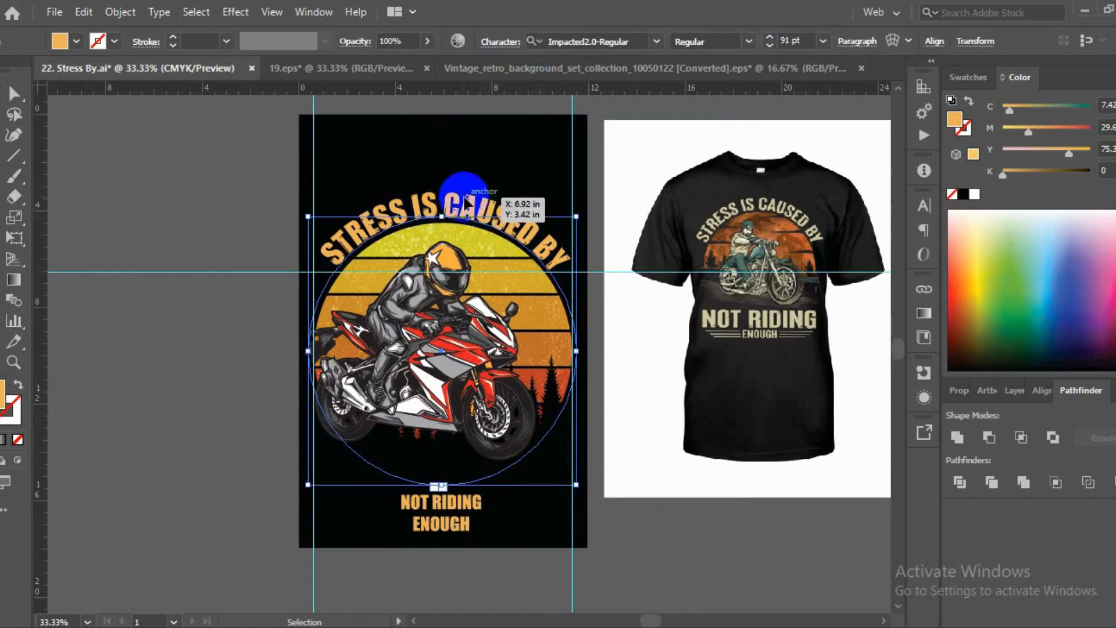
pyautogui.click(468, 210)
pyautogui.scroll(1, 468, 210)
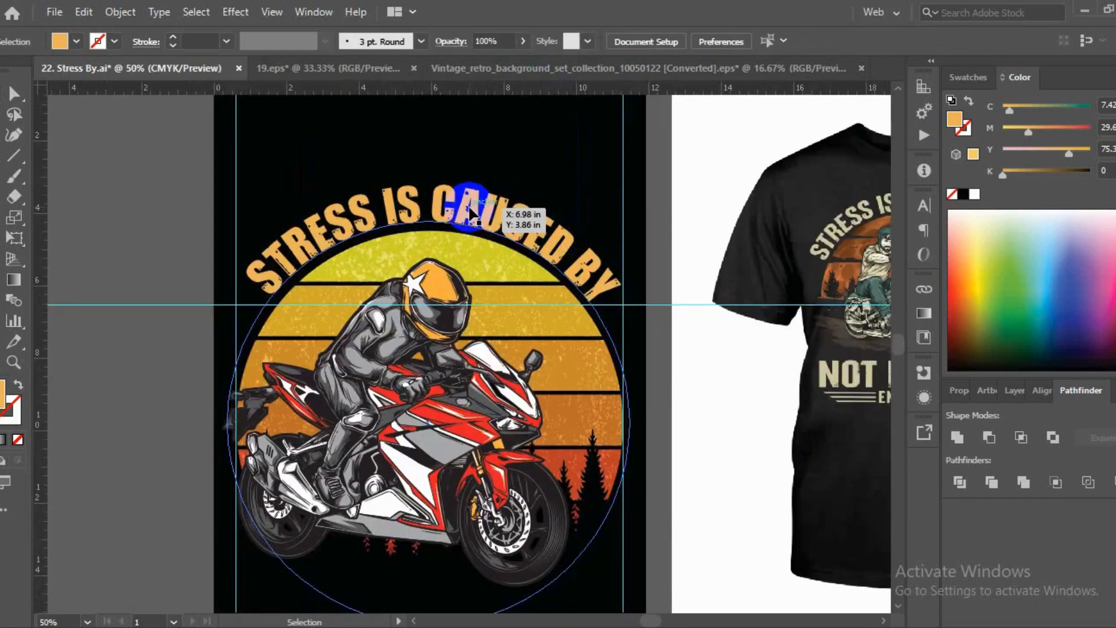
pyautogui.click(469, 210)
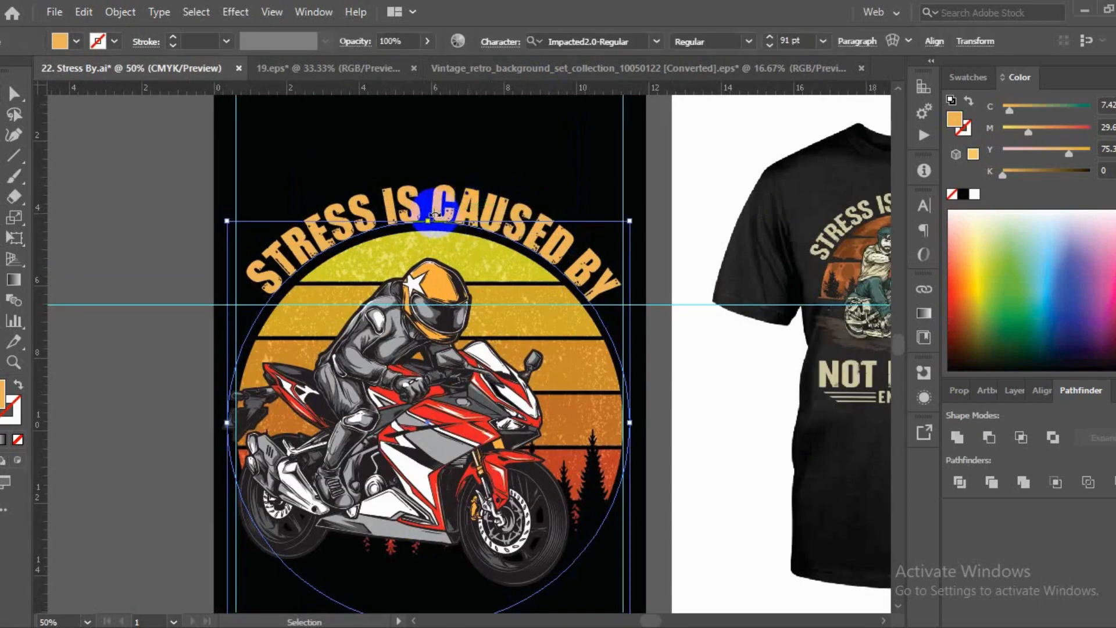
pyautogui.moveTo(433, 212); pyautogui.dragTo(436, 216)
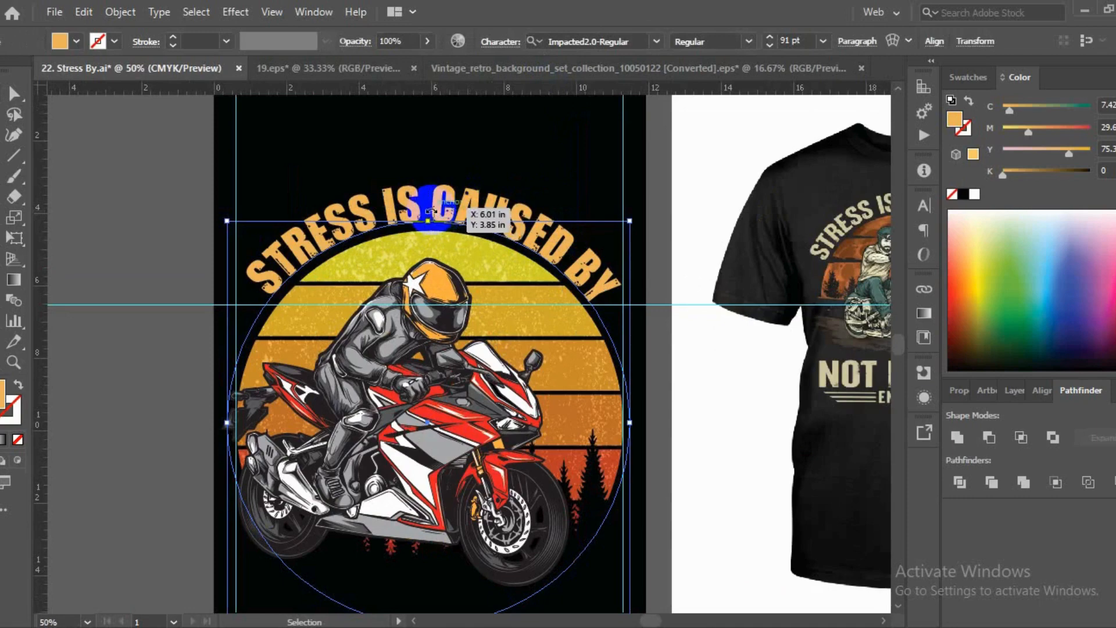
pyautogui.scroll(2, 440, 215)
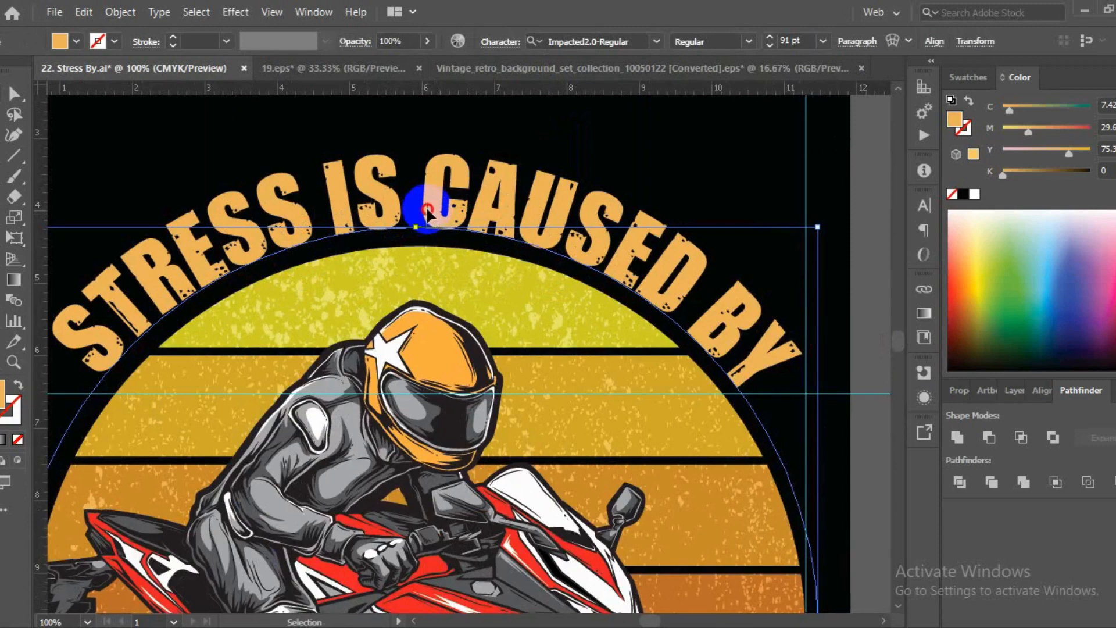
pyautogui.moveTo(427, 212); pyautogui.dragTo(421, 211)
pyautogui.scroll(-4, 428, 215)
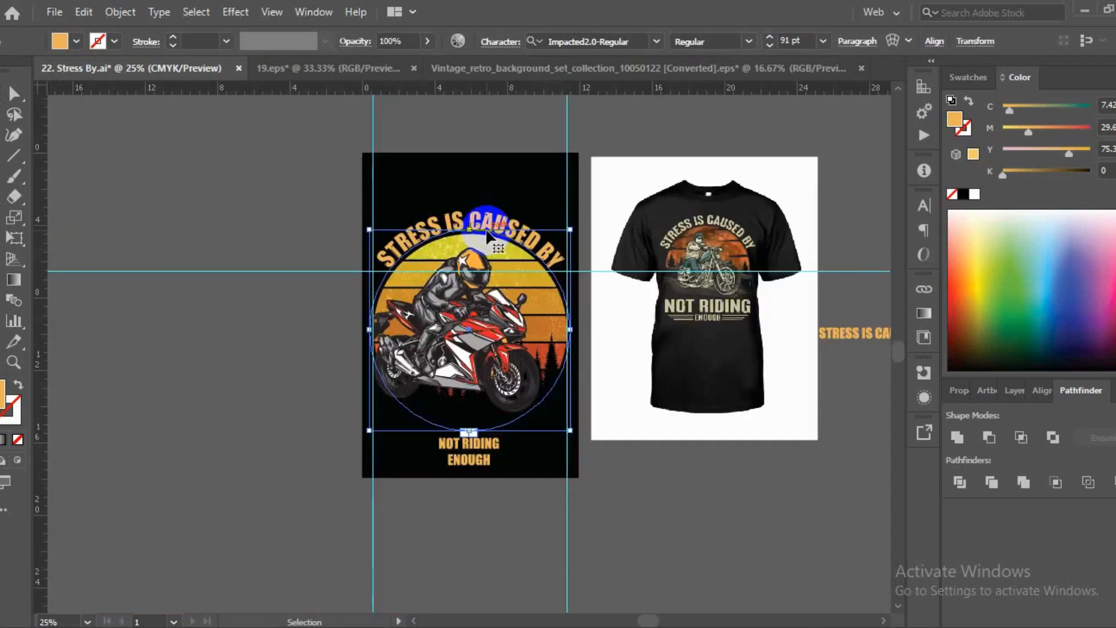
pyautogui.click(283, 235)
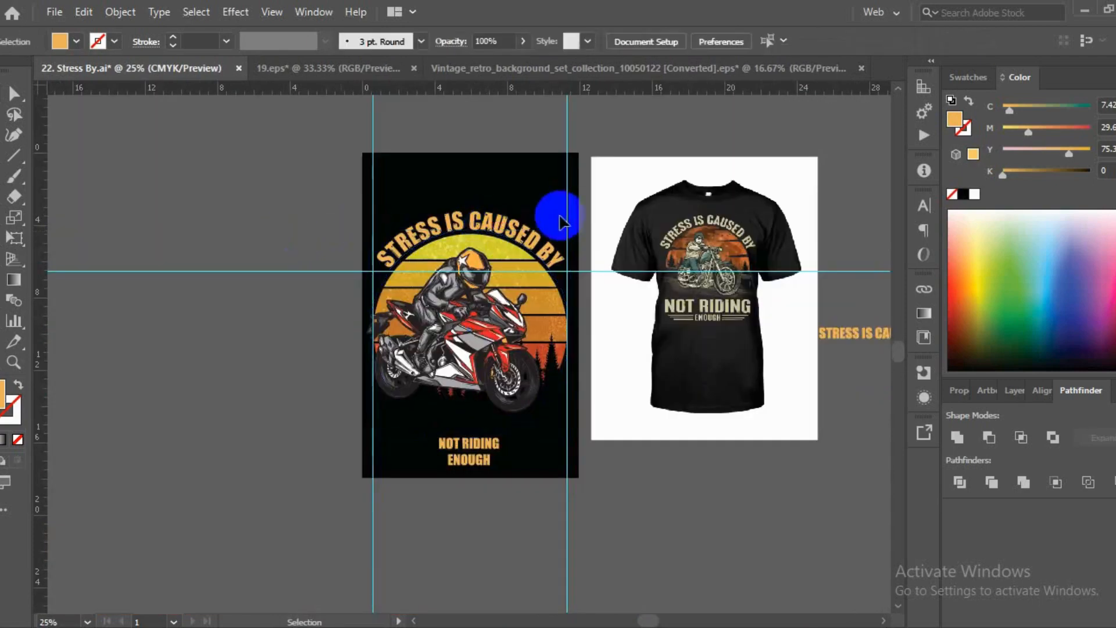
# - Expand the object and fill of the arched "STRESS IS CAUSED BY" text and deselect it
pyautogui.click(429, 223)
pyautogui.click(117, 12)
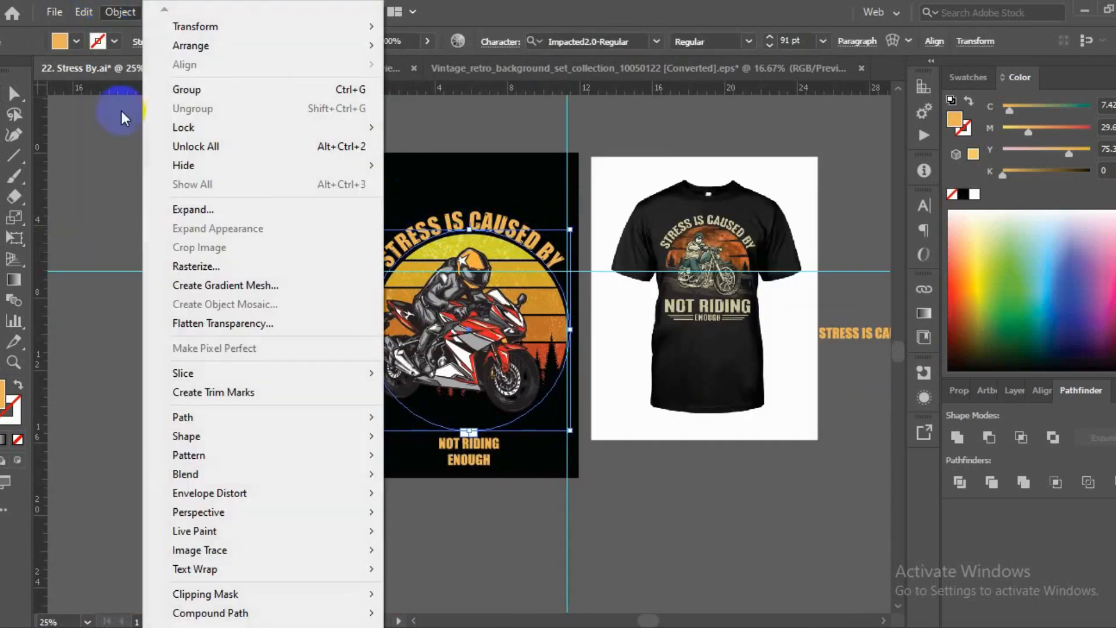
pyautogui.click(172, 211)
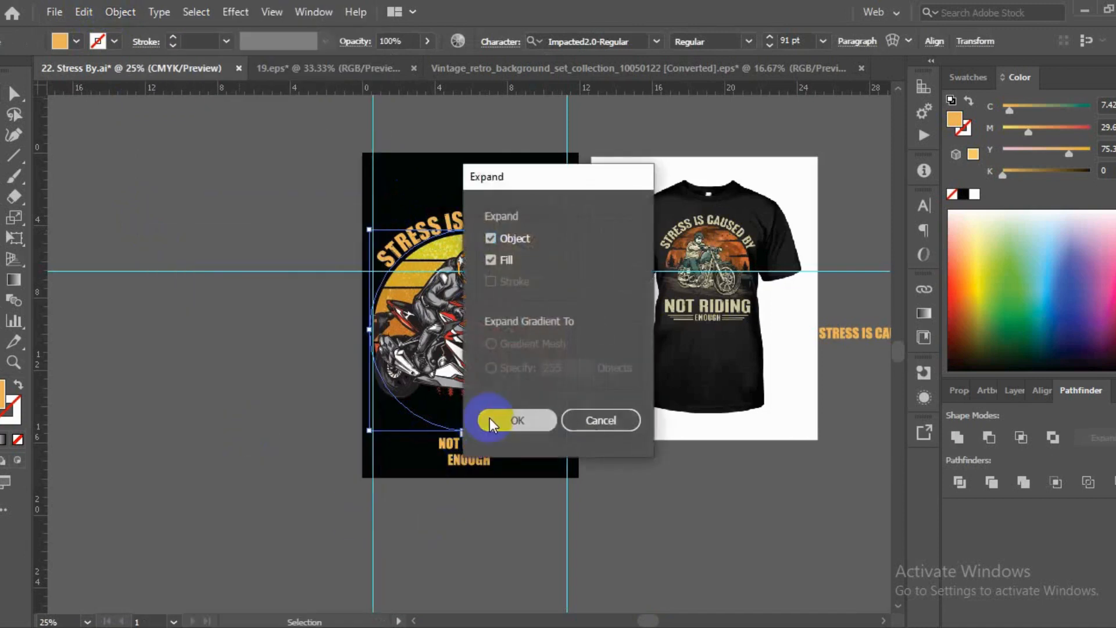
pyautogui.click(491, 418)
pyautogui.click(681, 511)
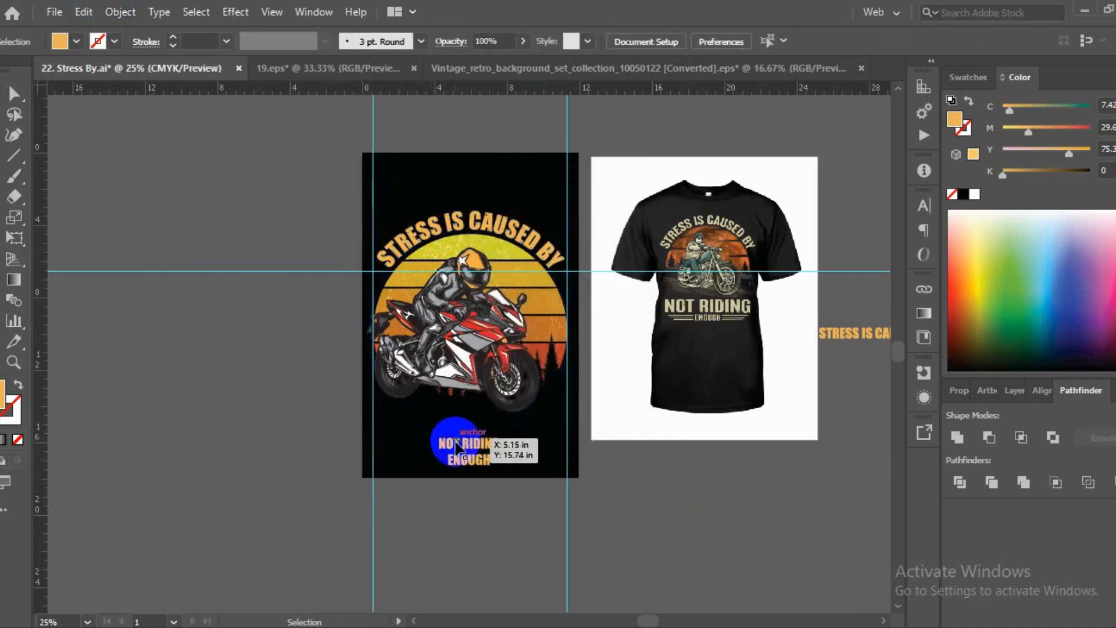
# - Enlarge the "NOT RIDING" lettering around its centre until it spans most of the width between the vertical guides
pyautogui.click(488, 446)
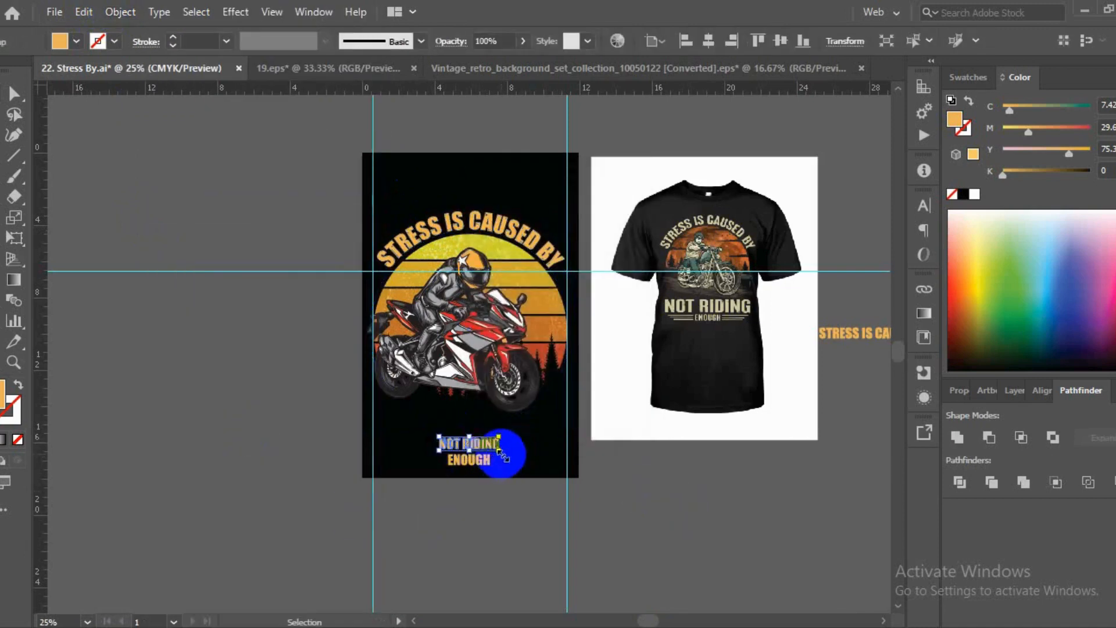
pyautogui.moveTo(501, 453); pyautogui.dragTo(551, 460)
# - Shift the sunset, rider and arched text together straight up to free space above the "NOT RIDING" lettering
pyautogui.click(551, 372)
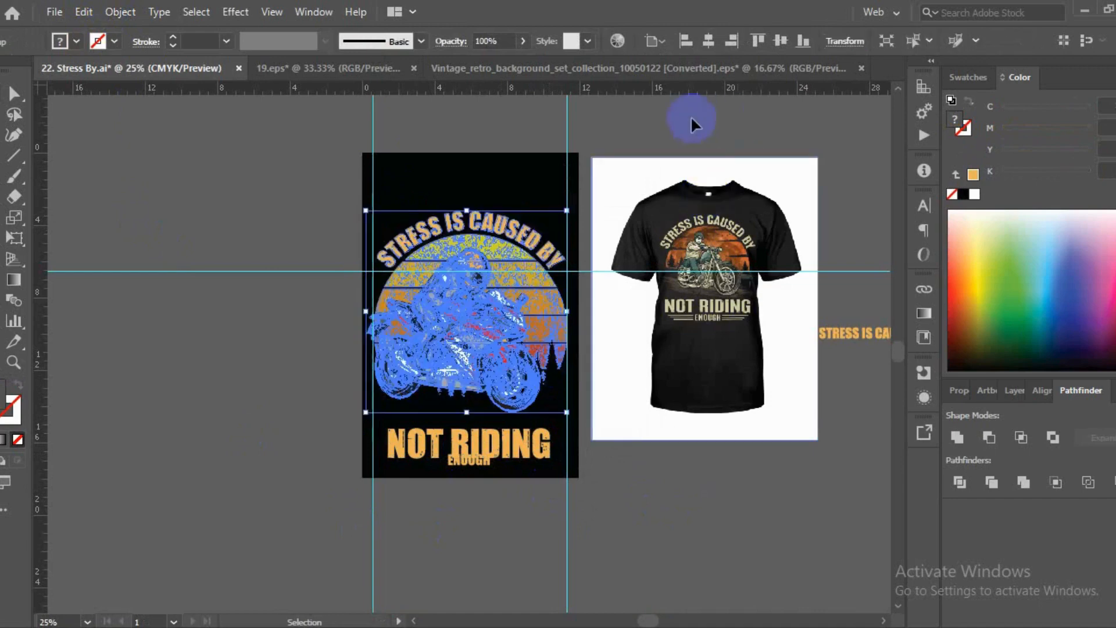
pyautogui.hotkey('shift', 'Up')
pyautogui.hotkey('shift', 'Up')
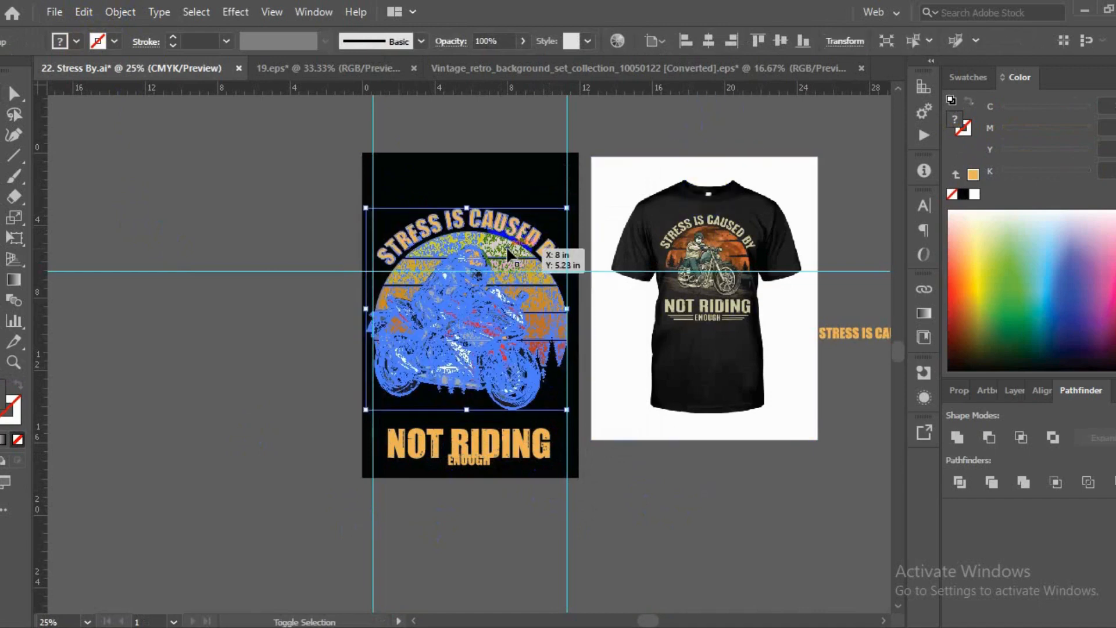
pyautogui.hotkey('shift', 'Up')
pyautogui.hotkey('shift', 'Up')
pyautogui.hotkey('shift', 'Up')
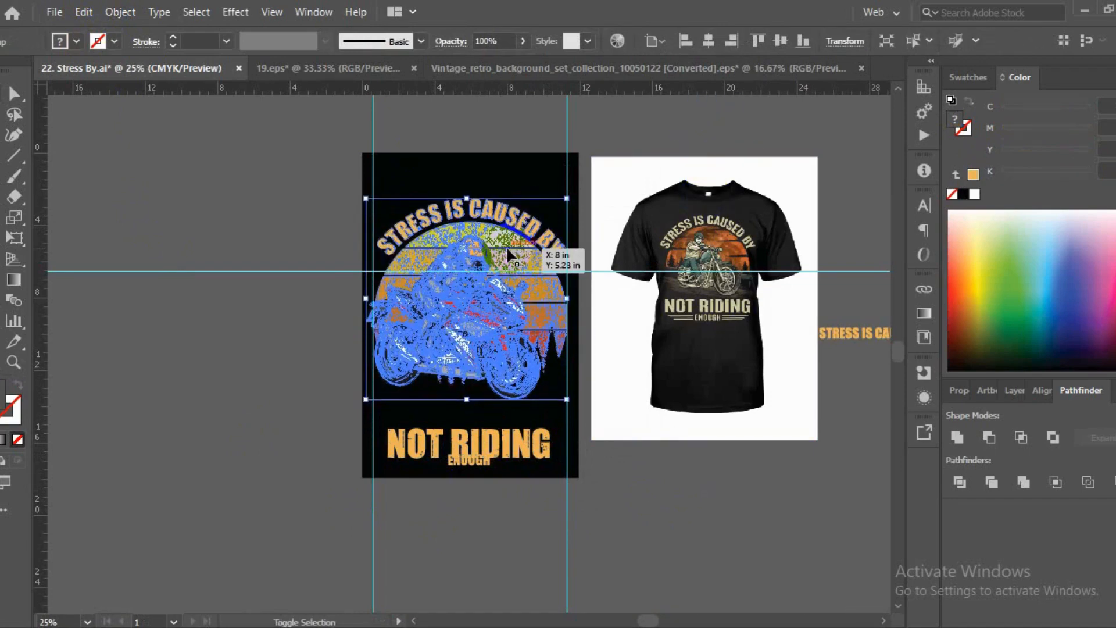
pyautogui.hotkey('shift', 'Up')
pyautogui.hotkey('shift', 'Up')
pyautogui.hotkey('shift', 'Up')
pyautogui.hotkey('shift', 'Up')
pyautogui.hotkey('shift', 'Up')
pyautogui.hotkey('shift', 'Up')
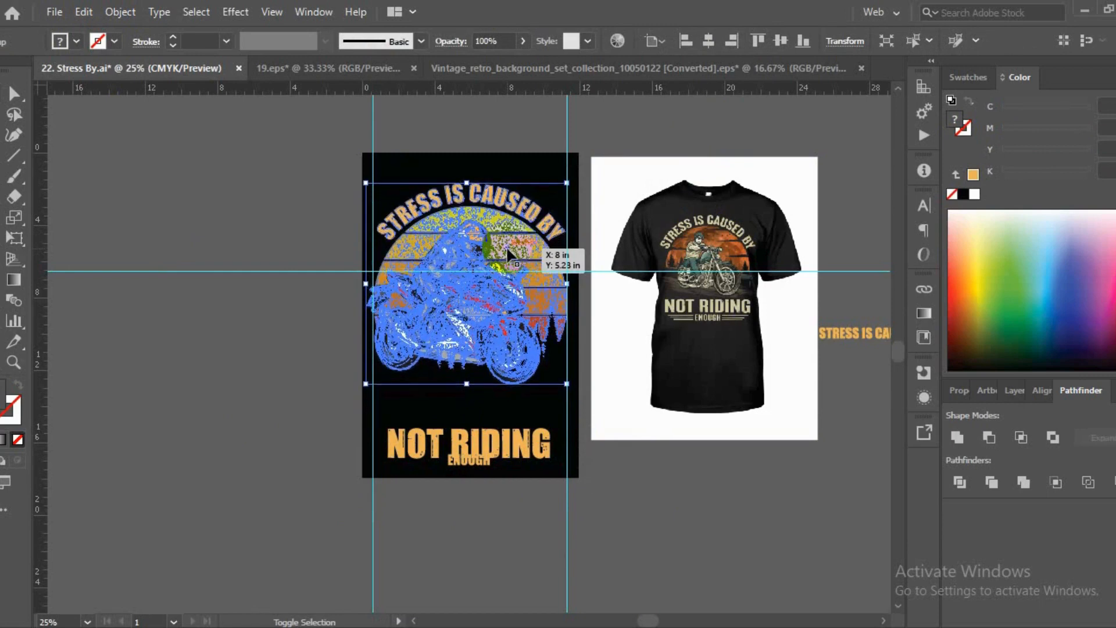
pyautogui.click(326, 356)
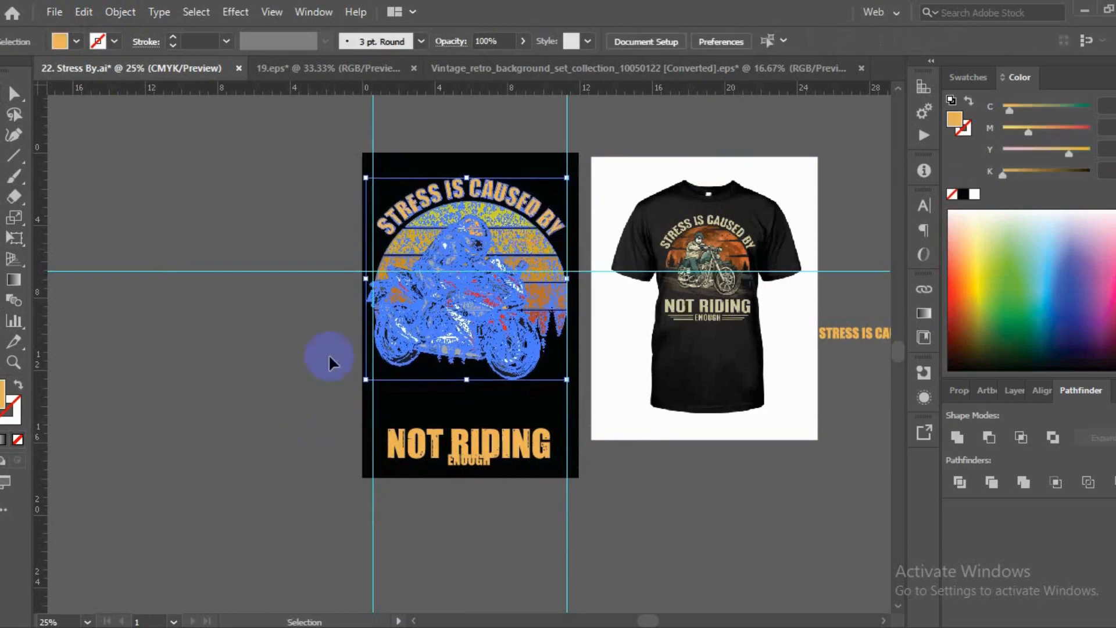
# - Place "NOT RIDING" directly under the motorcycle, centred horizontally on the artboard, and move "ENOUGH" up beneath it
pyautogui.moveTo(487, 437); pyautogui.dragTo(481, 386)
pyautogui.click(710, 42)
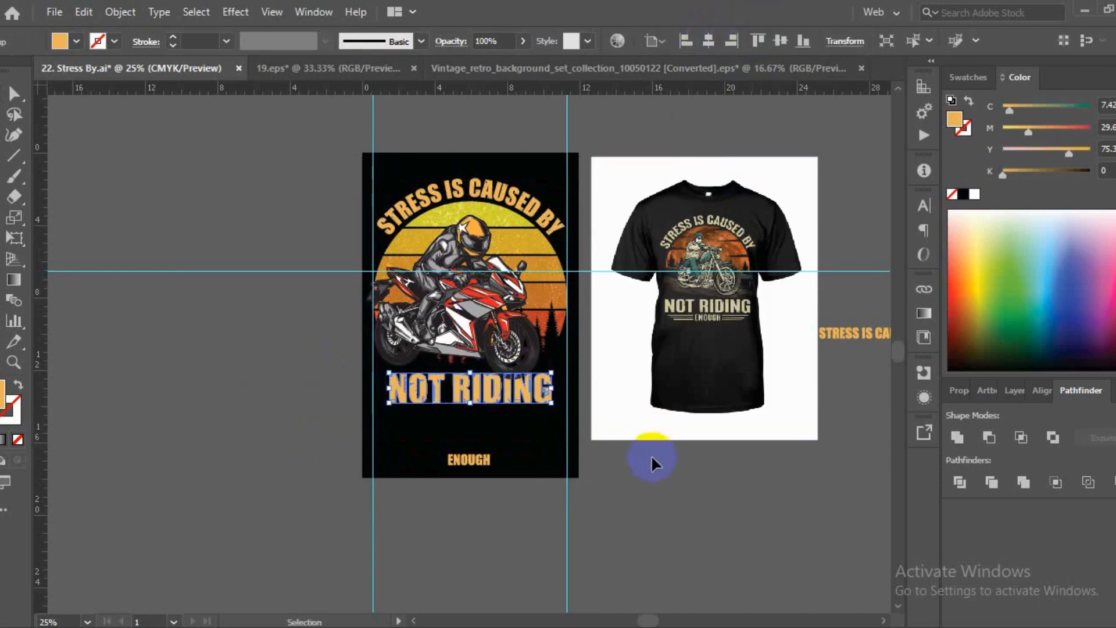
pyautogui.click(655, 480)
pyautogui.moveTo(471, 461); pyautogui.dragTo(463, 425)
# - Bring the "NOT RIDING" lettering to the front and enlarge it slightly from its centre to come closer to both vertical guides
pyautogui.click(499, 396)
pyautogui.rightClick(499, 396)
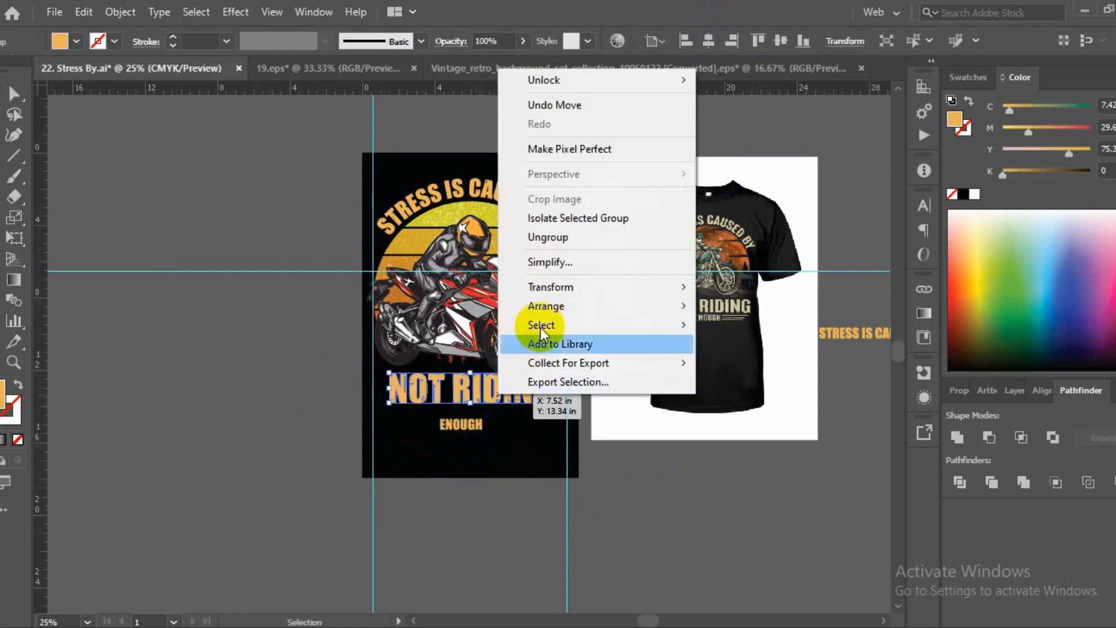
pyautogui.moveTo(550, 308)
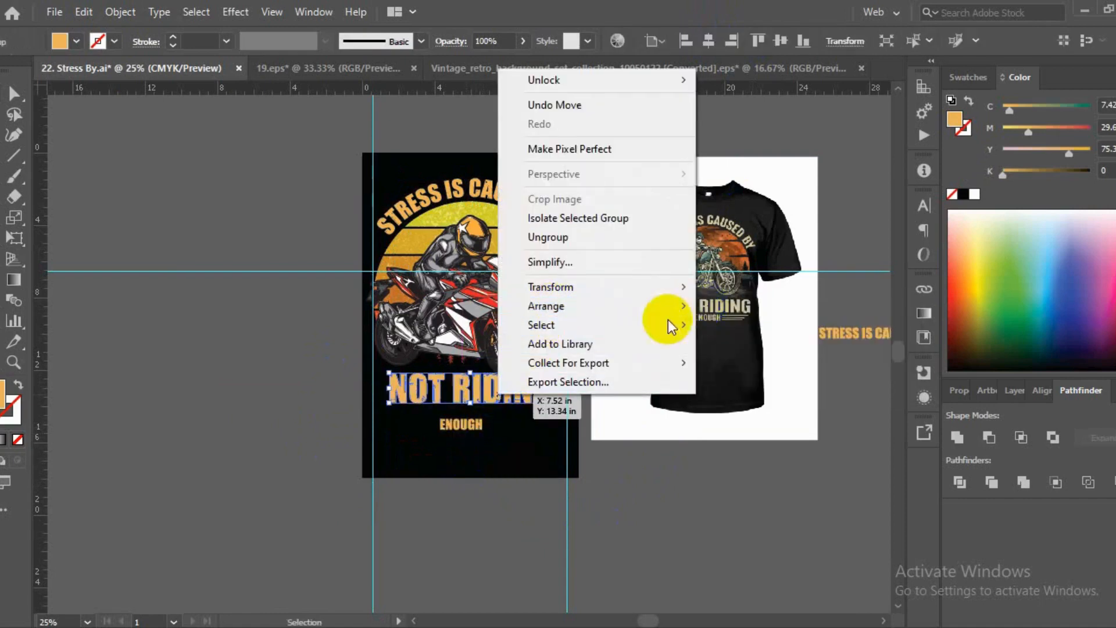
pyautogui.click(750, 313)
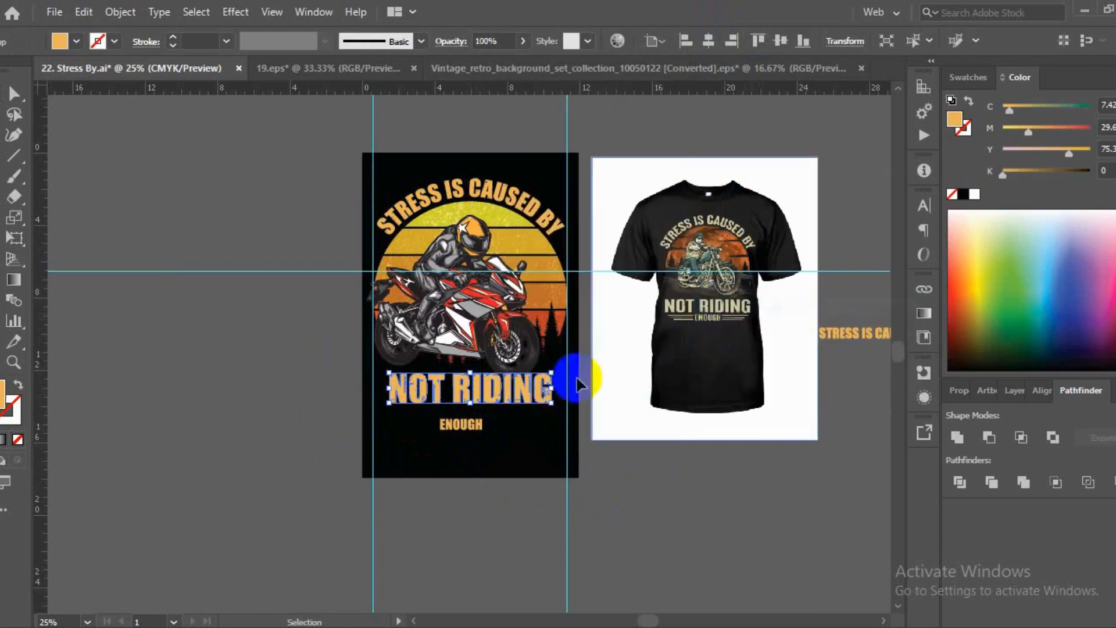
pyautogui.moveTo(553, 404); pyautogui.dragTo(562, 404)
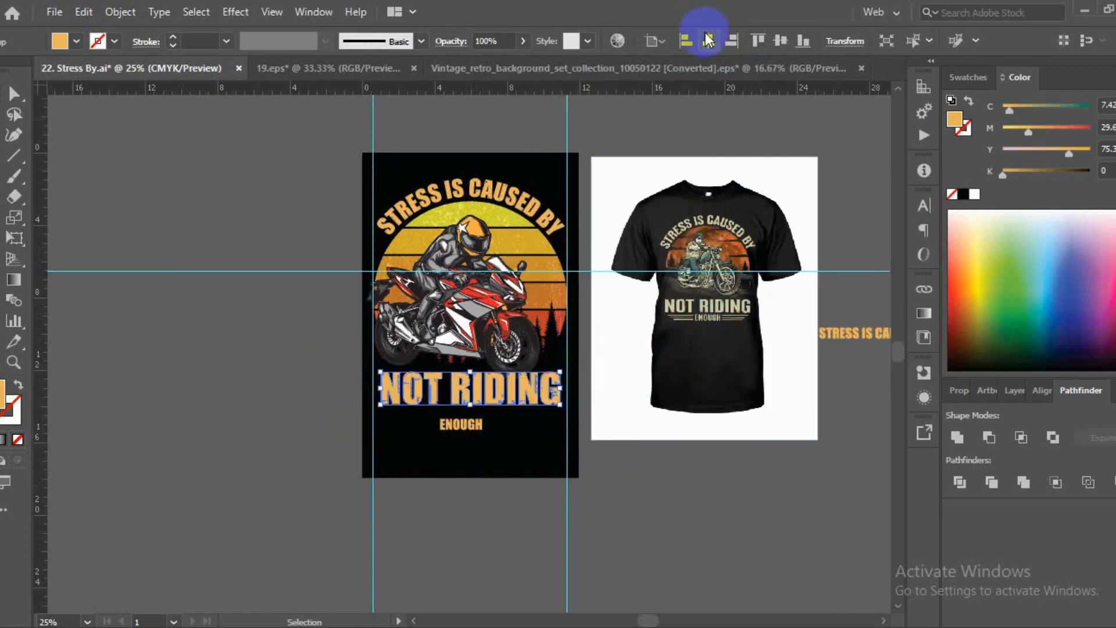
pyautogui.click(631, 495)
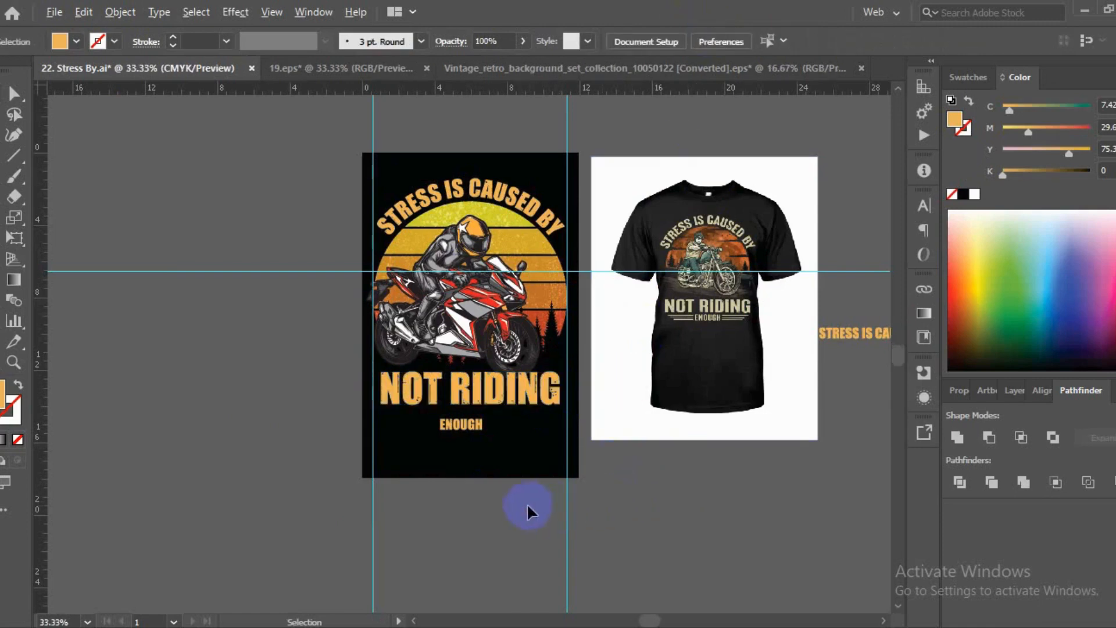
# - Enlarge "ENOUGH" to about half the width of "NOT RIDING", centre it horizontally on the artboard and move it up close beneath that line
pyautogui.scroll(2, 530, 510)
pyautogui.click(422, 349)
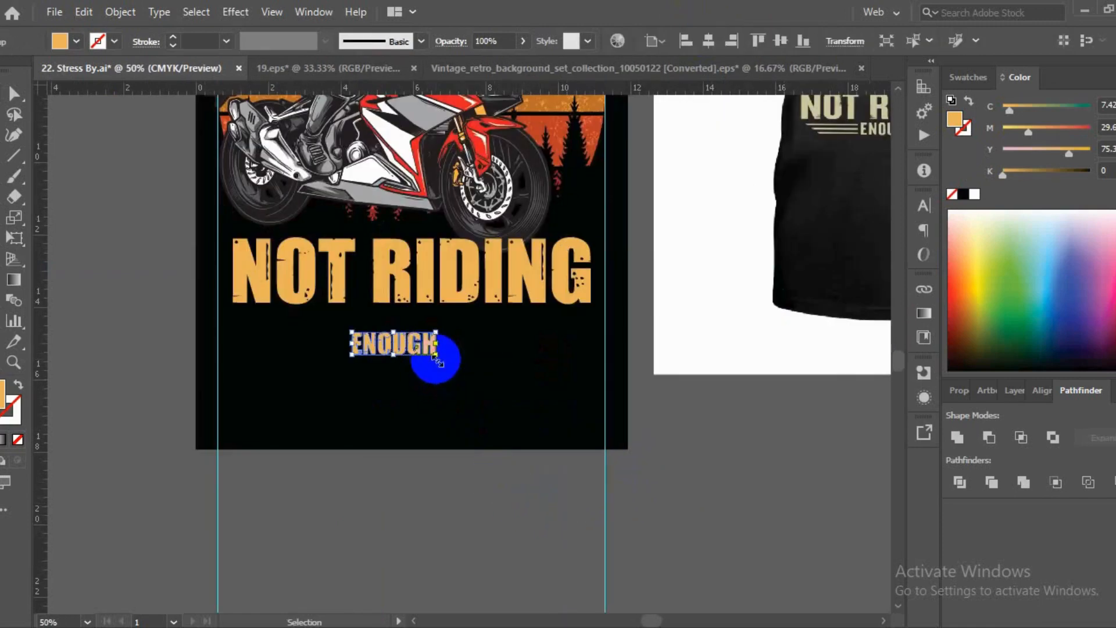
pyautogui.moveTo(436, 358); pyautogui.dragTo(473, 399)
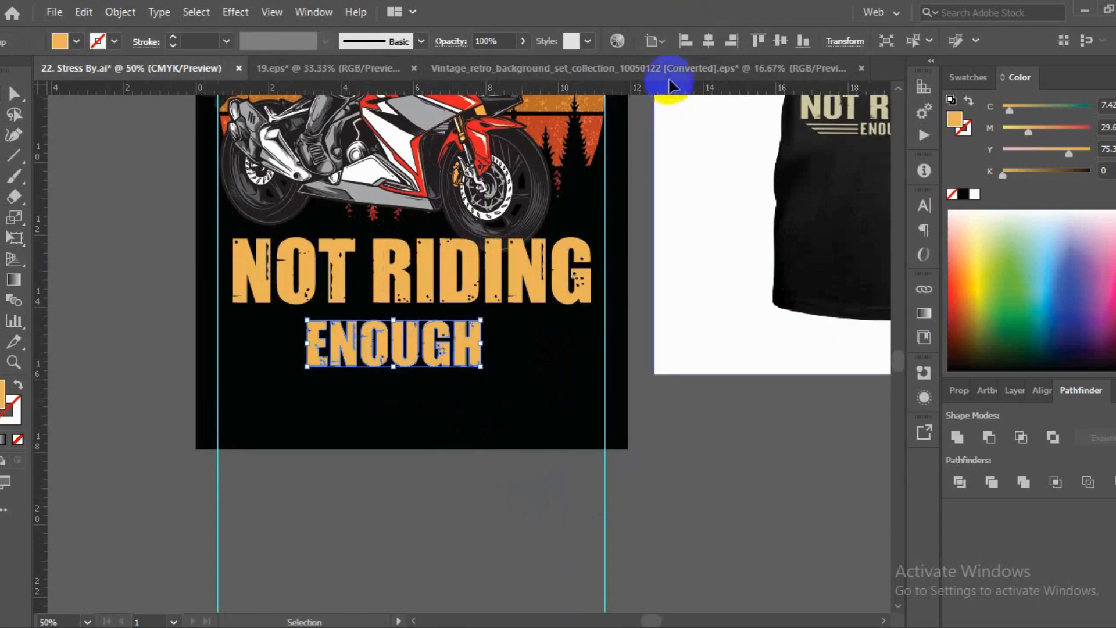
pyautogui.click(708, 43)
pyautogui.click(442, 352)
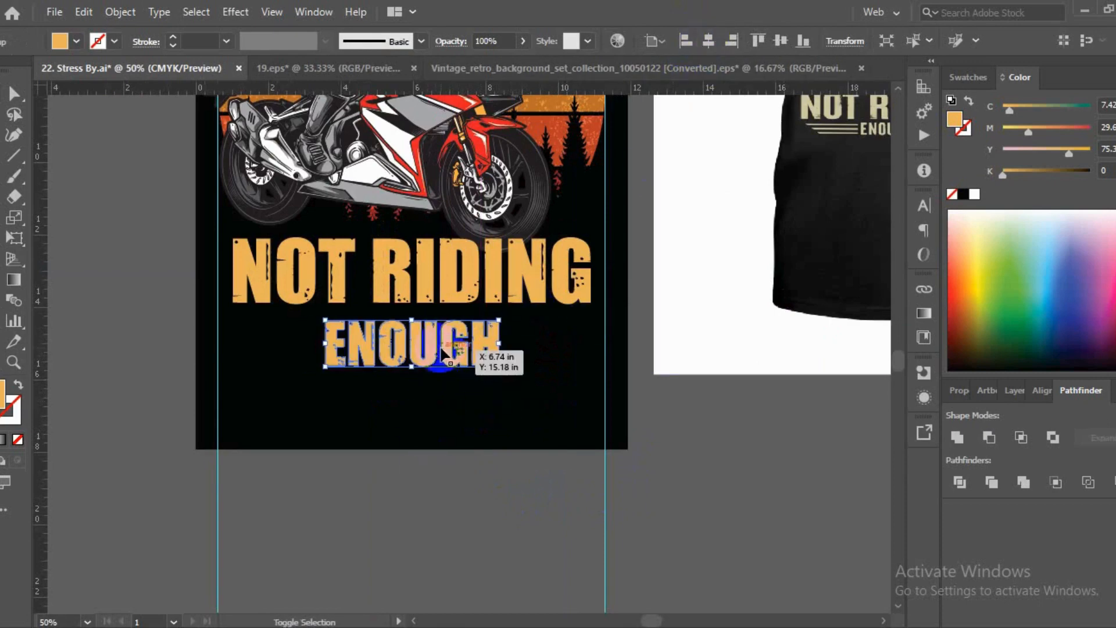
pyautogui.moveTo(442, 352); pyautogui.dragTo(442, 343)
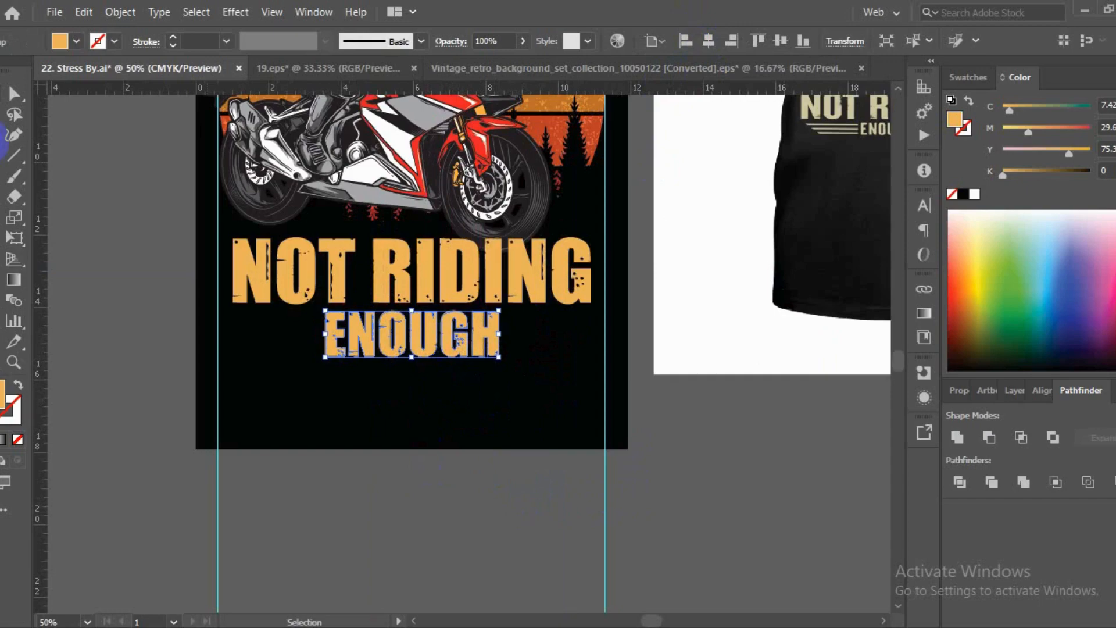
# - Activate the Pen tool and examine the stripes on both sides of "ENOUGH" on the reference shirt
pyautogui.click(0, 140)
pyautogui.press('space')
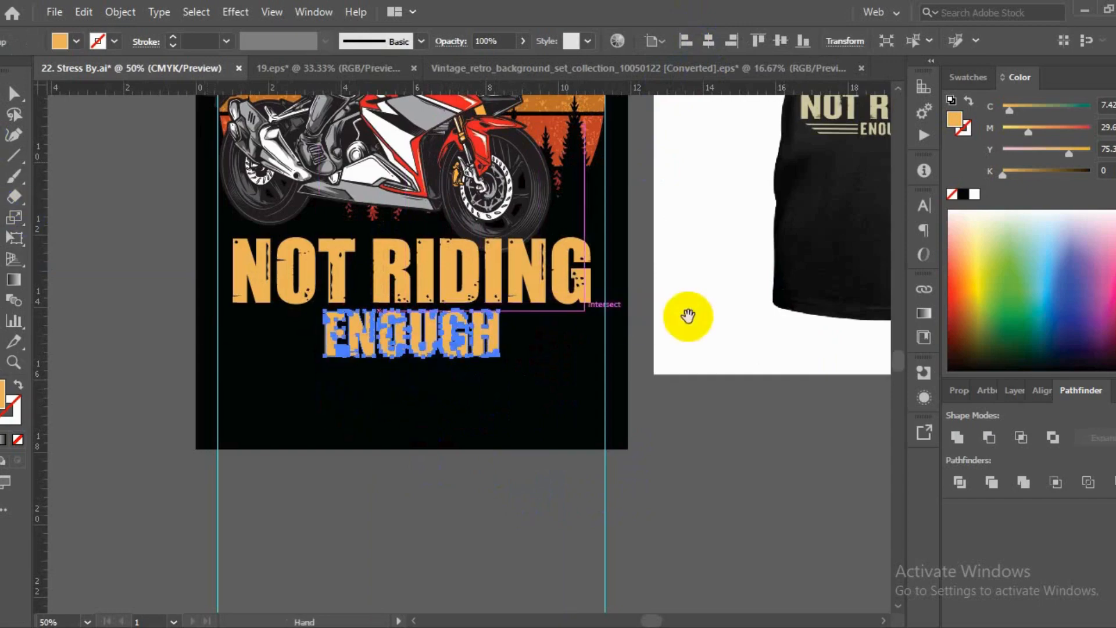
pyautogui.moveTo(688, 316); pyautogui.dragTo(454, 453)
pyautogui.scroll(4, 612, 262)
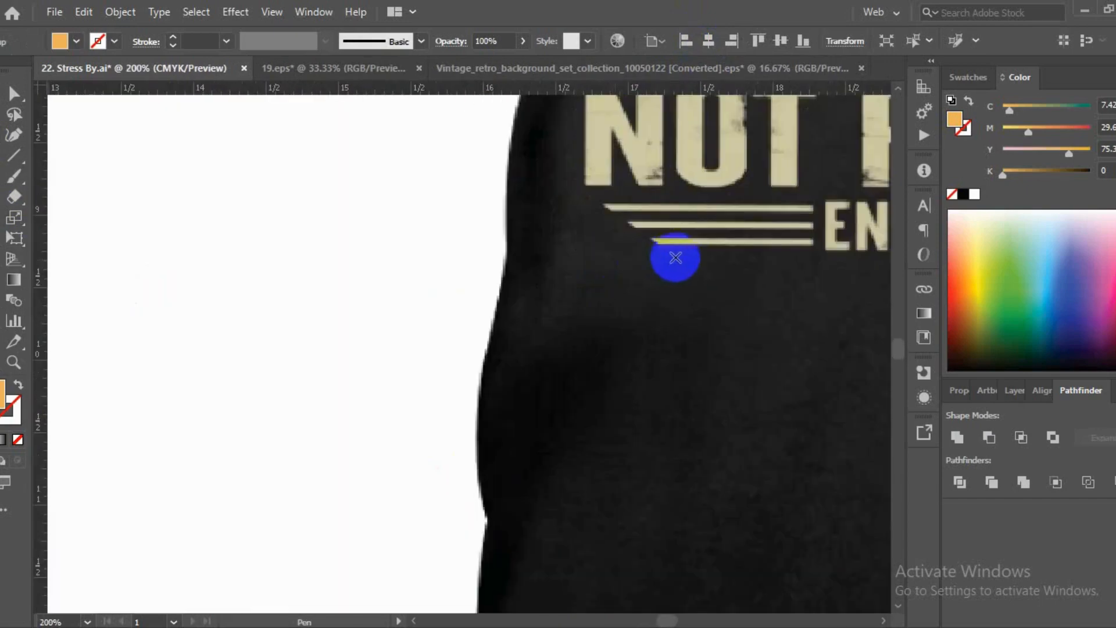
pyautogui.moveTo(810, 219); pyautogui.dragTo(663, 436)
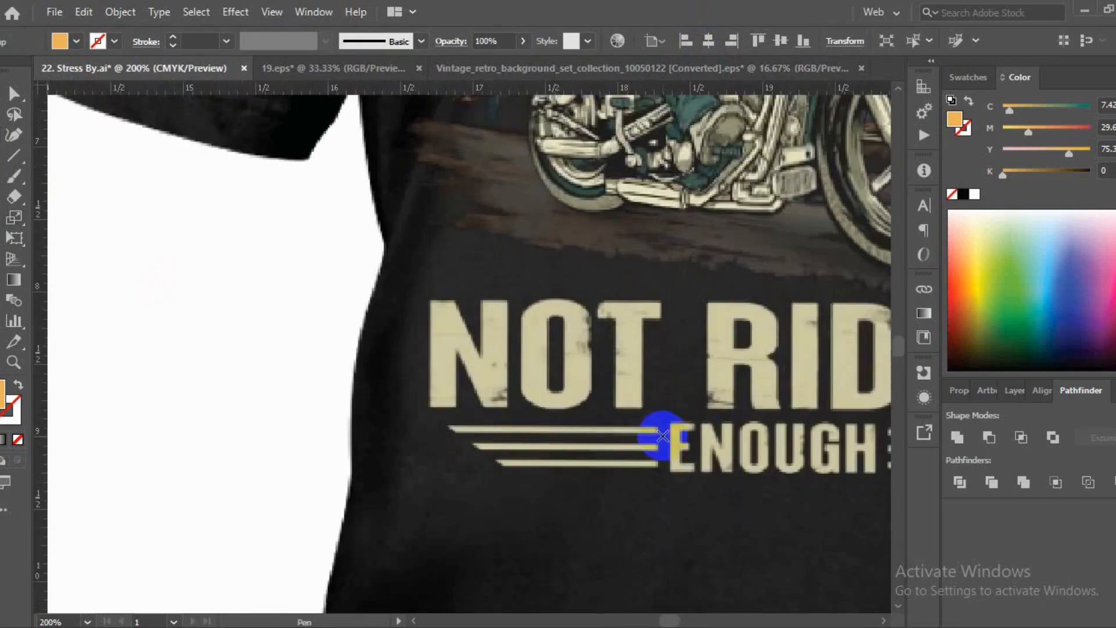
pyautogui.press('Tab')
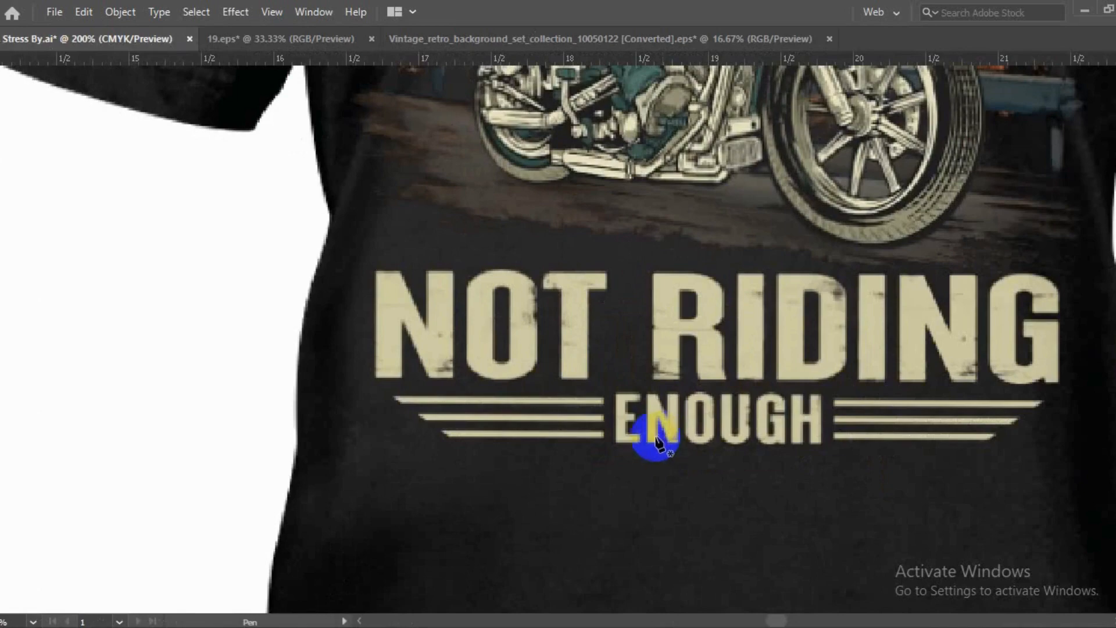
pyautogui.scroll(-4, 651, 443)
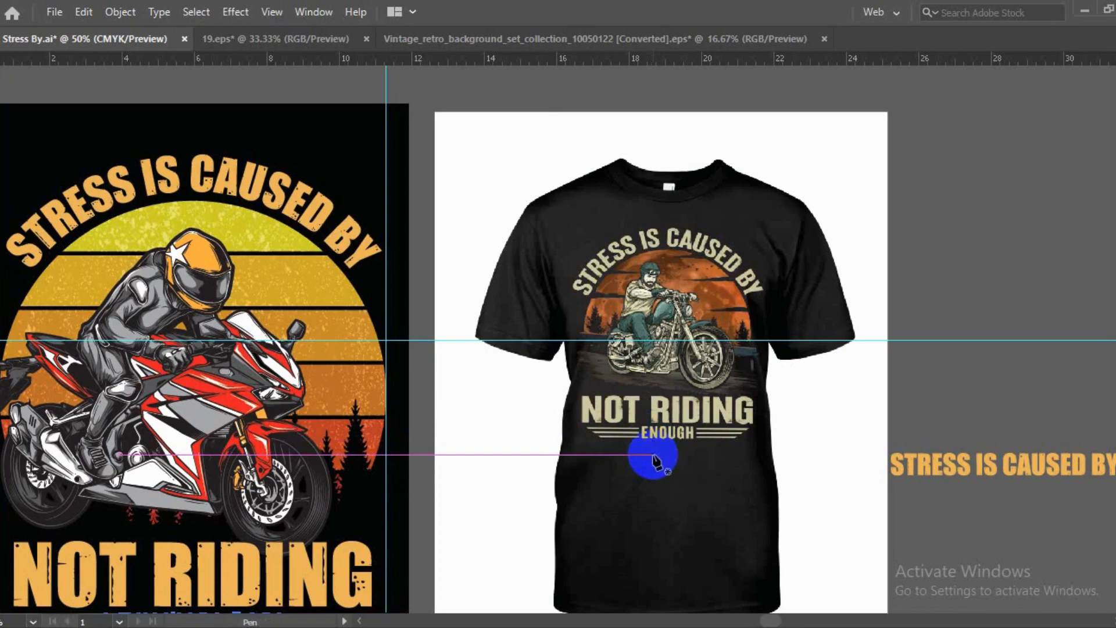
pyautogui.press('Tab')
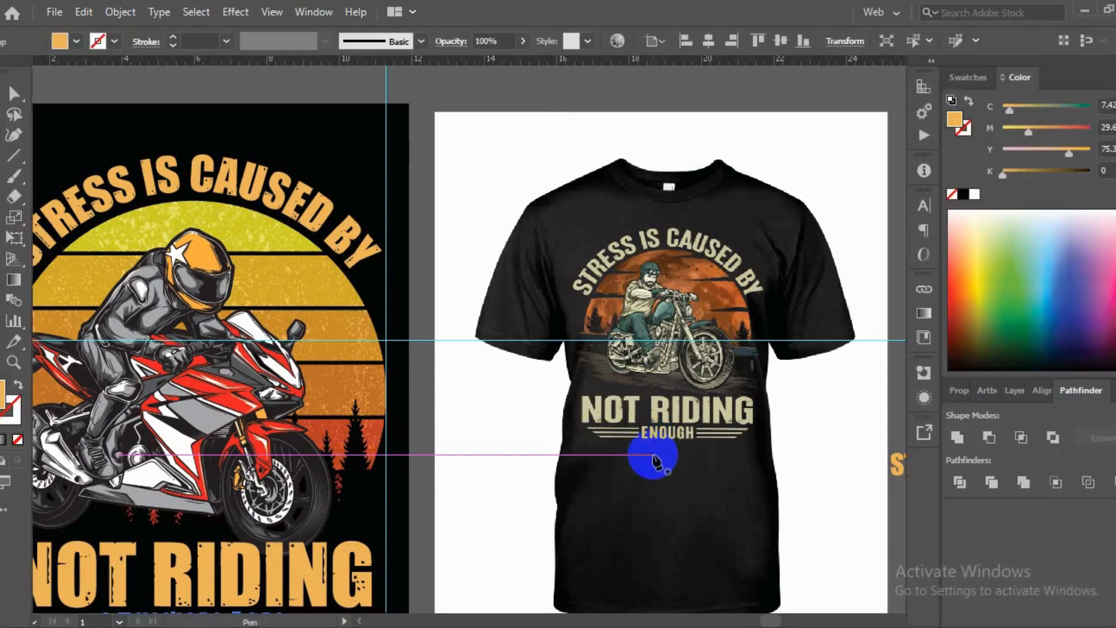
pyautogui.scroll(2, 750, 328)
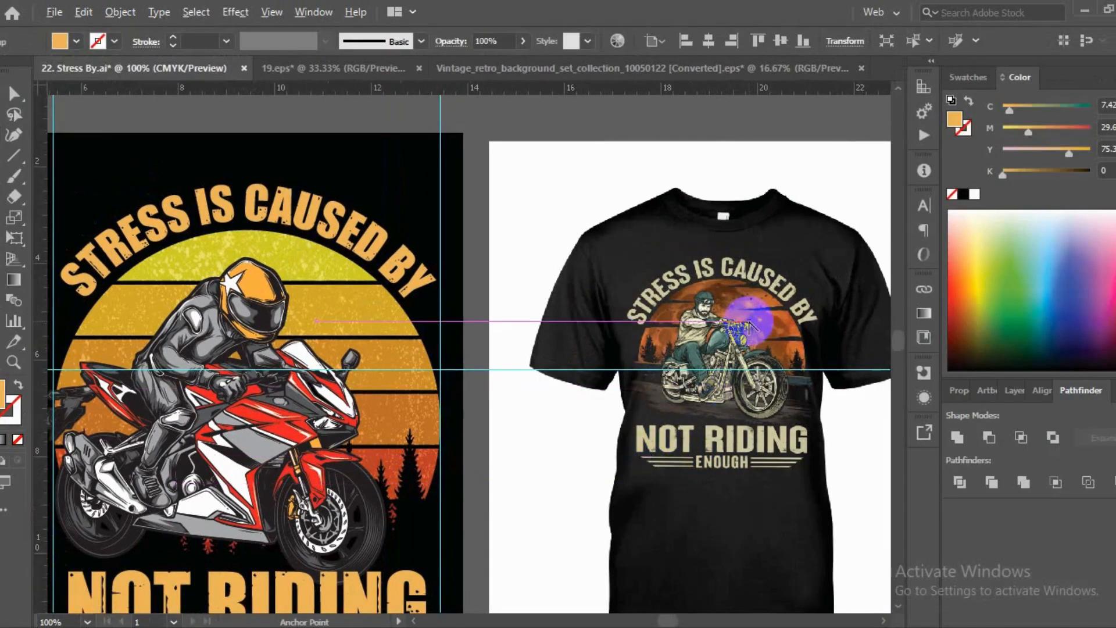
# - Trace the uppermost stripe beside "ENOUGH" on the reference shirt with the Pen tool as a closed shape with a slanted outer end
pyautogui.scroll(-4, 614, 525)
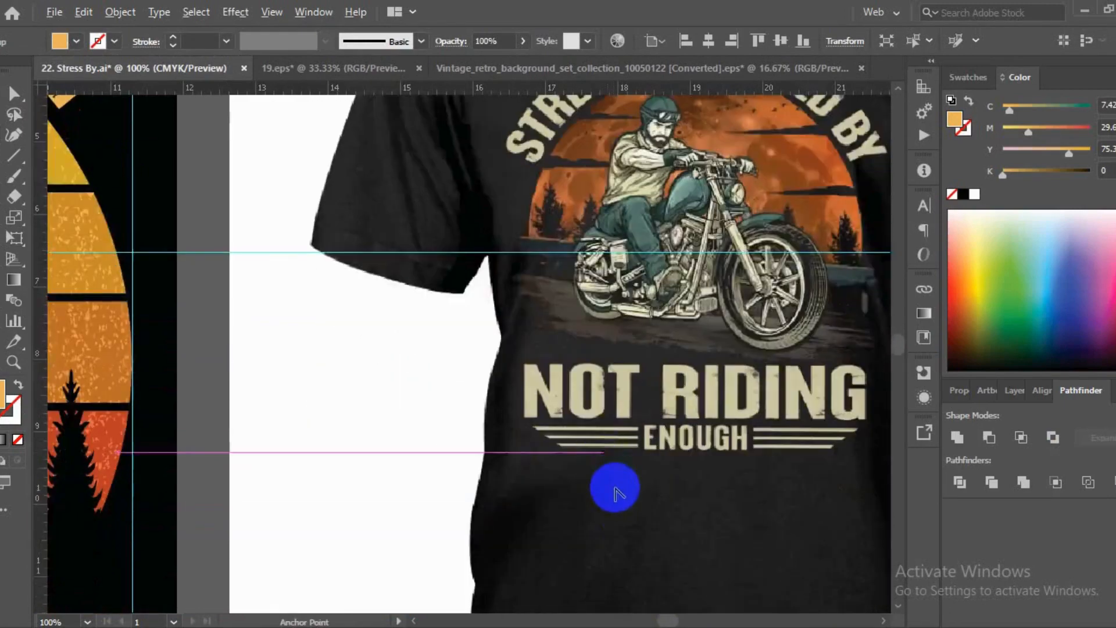
pyautogui.scroll(4, 615, 489)
pyautogui.scroll(4, 375, 341)
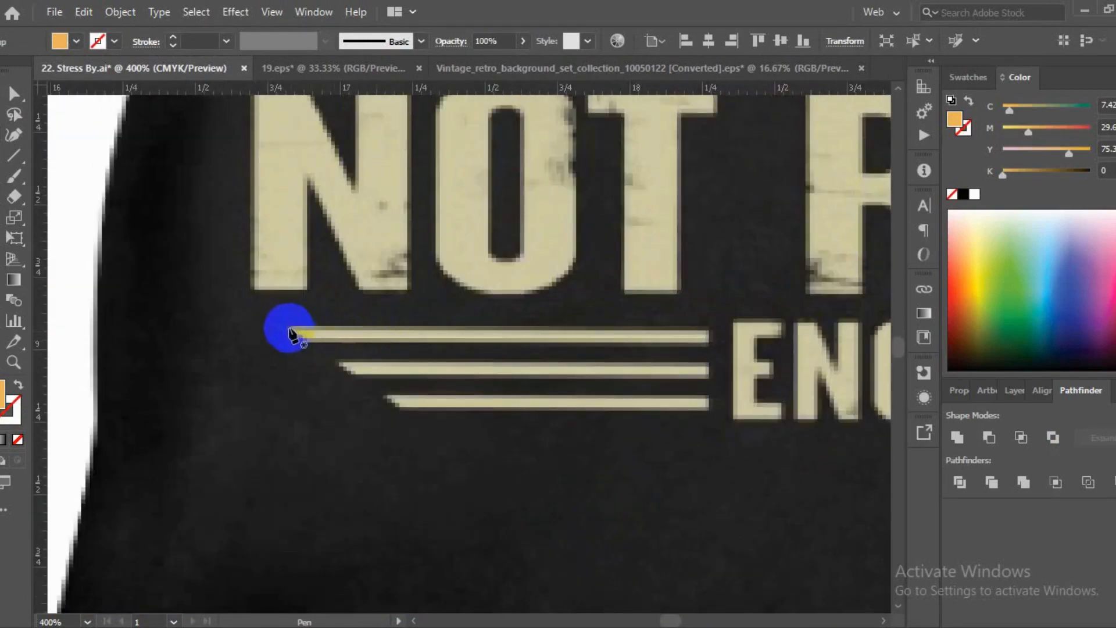
pyautogui.moveTo(288, 332); pyautogui.dragTo(307, 349)
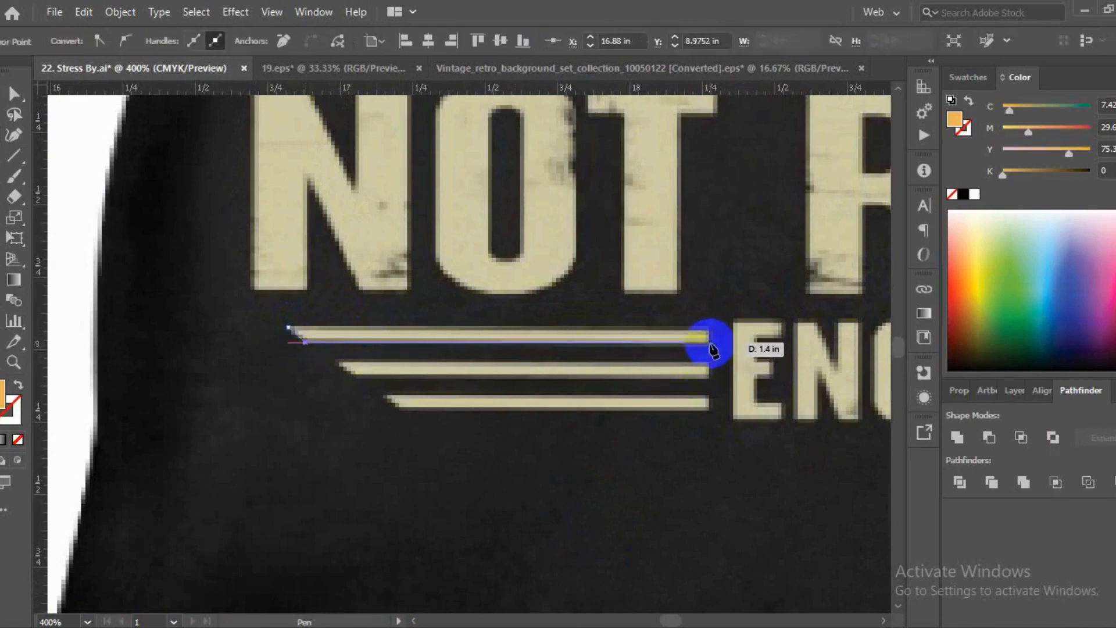
pyautogui.click(710, 343)
pyautogui.click(710, 328)
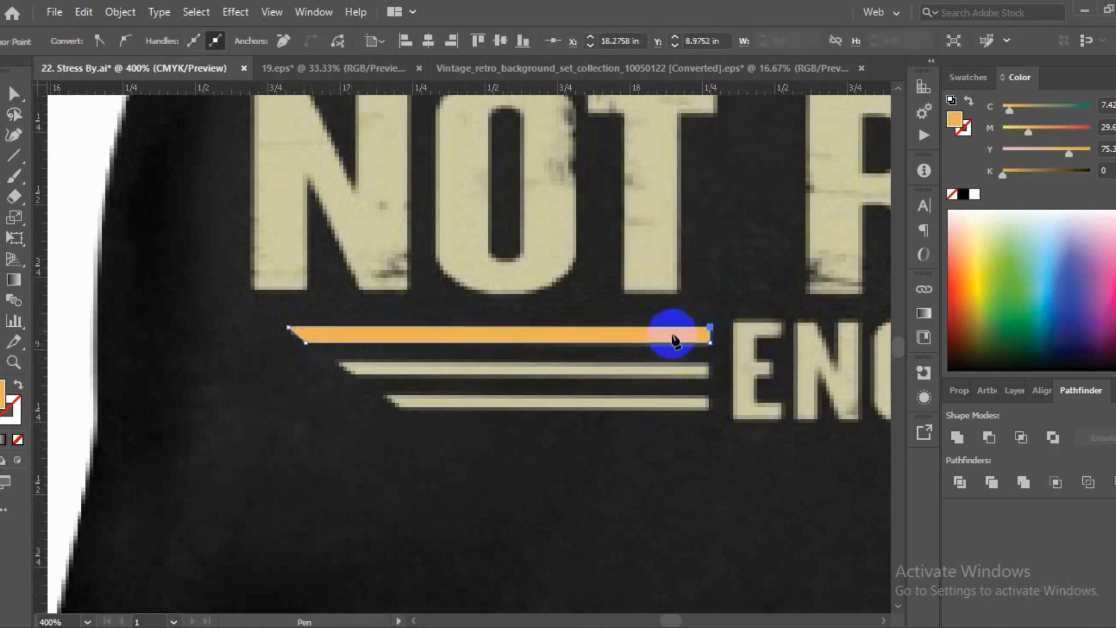
pyautogui.click(289, 328)
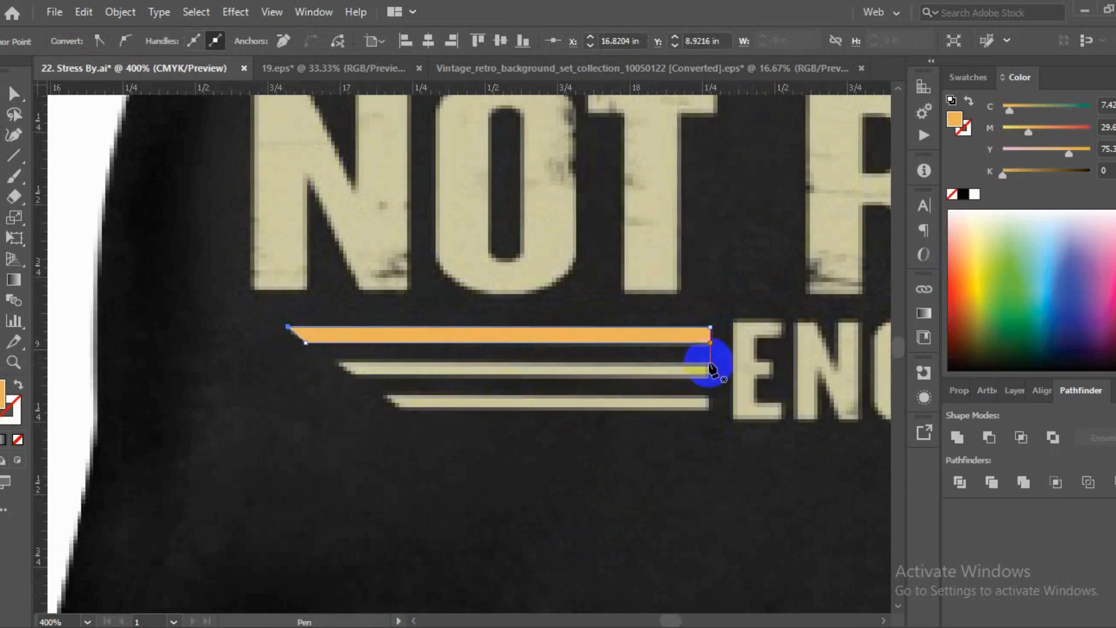
# - Trace the middle stripe on the same side of the reference shirt's "ENOUGH" as a closed shape with a slanted outer end
pyautogui.moveTo(709, 364); pyautogui.dragTo(710, 379)
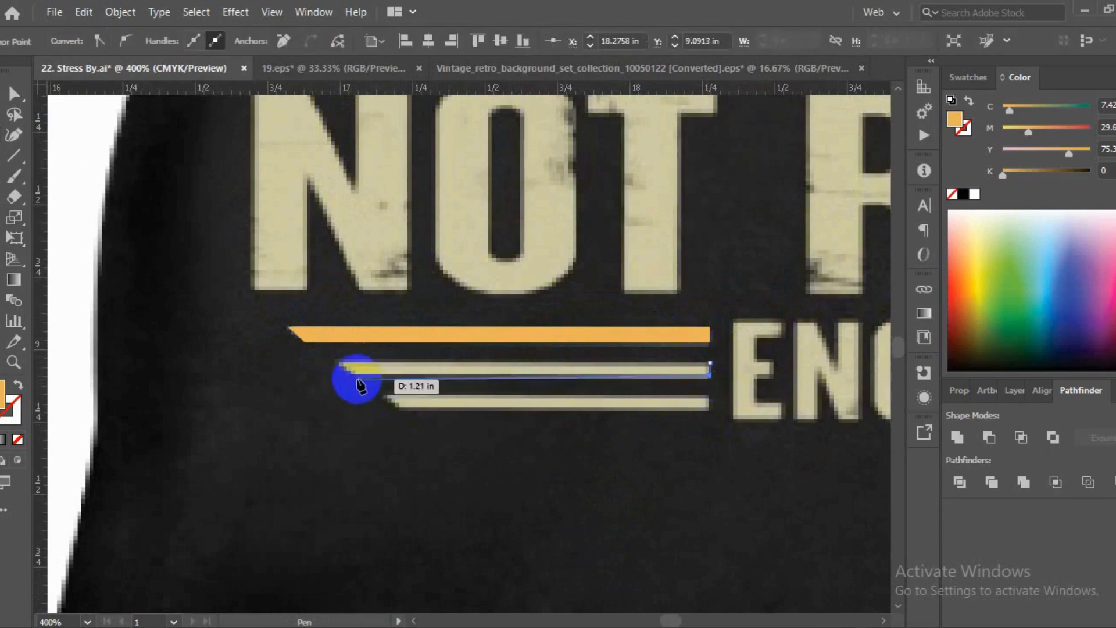
pyautogui.click(338, 370)
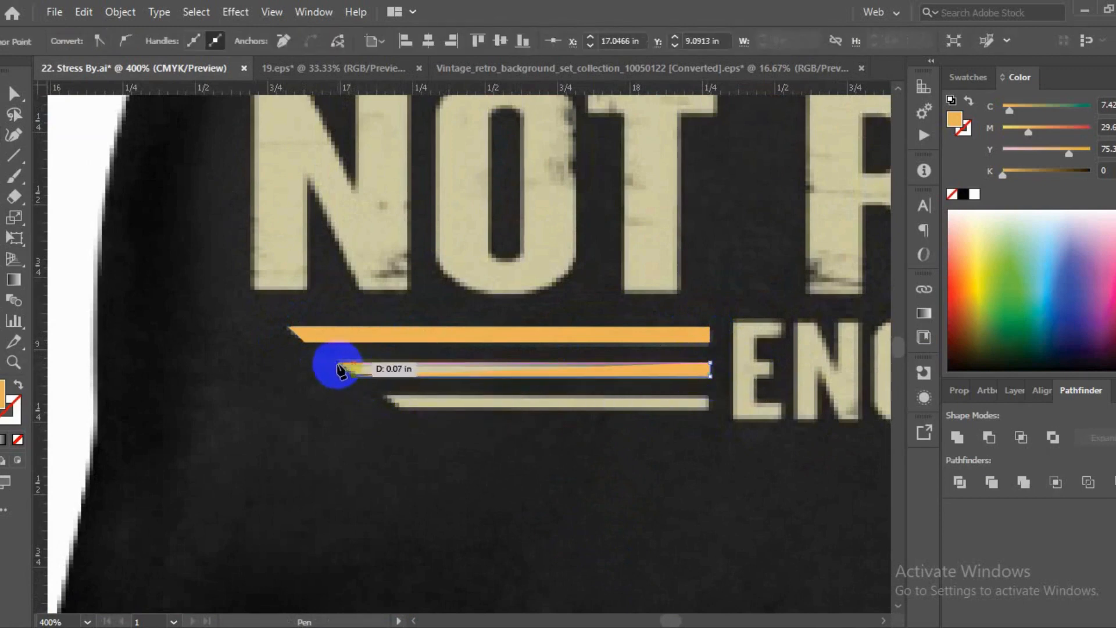
pyautogui.click(710, 363)
# - Trace the lowest, shortest stripe on the same side of the reference lettering as a closed shape with a slanted outer end
pyautogui.click(709, 400)
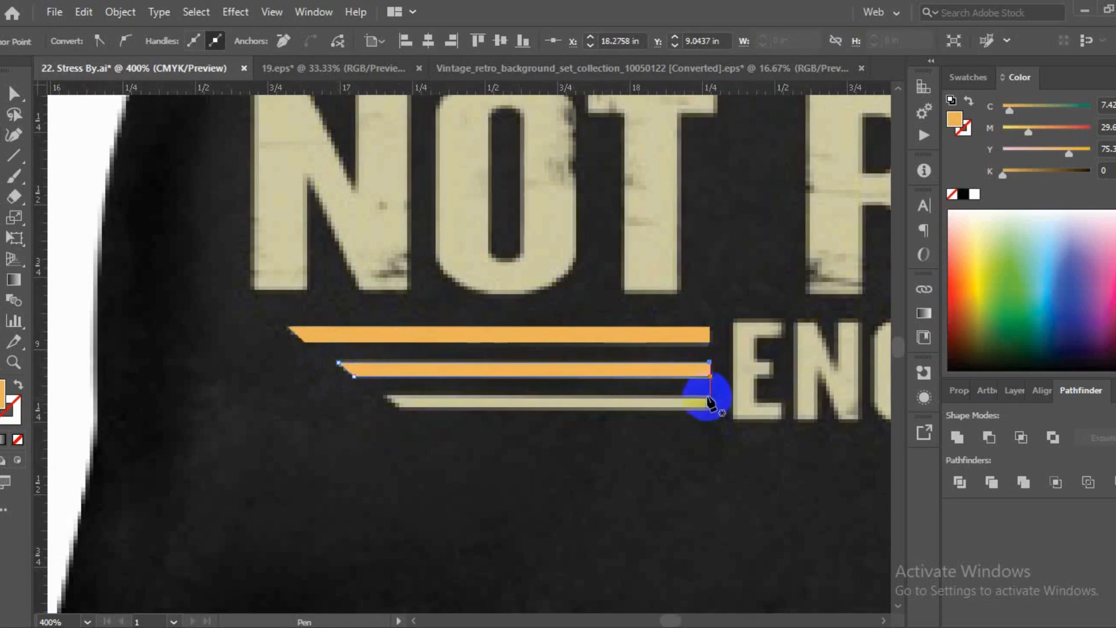
pyautogui.click(707, 400)
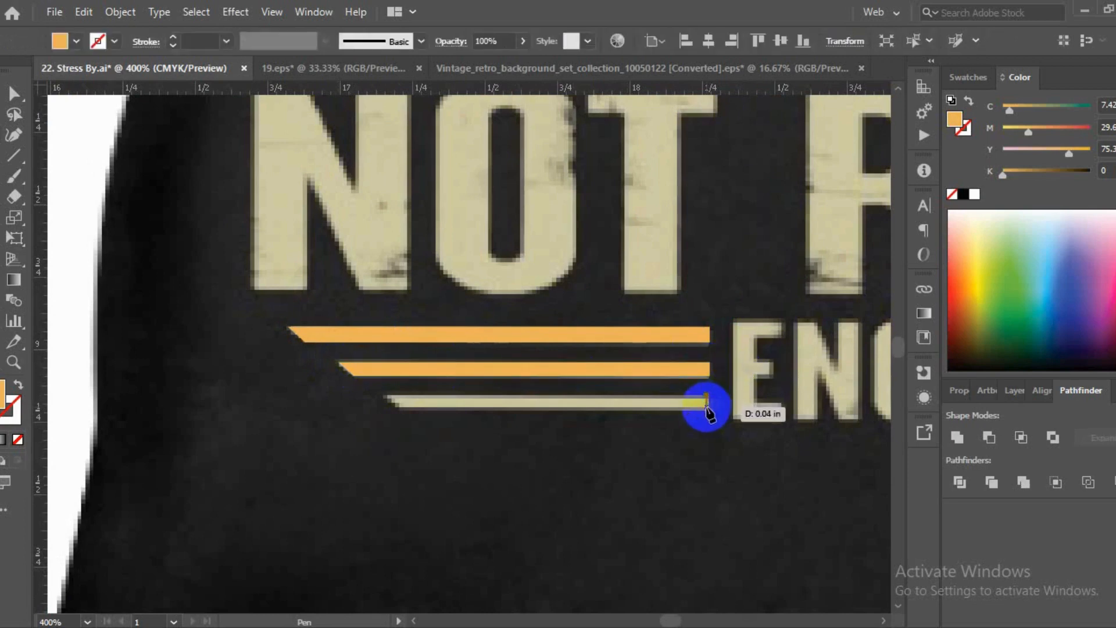
pyautogui.click(389, 399)
pyautogui.click(397, 408)
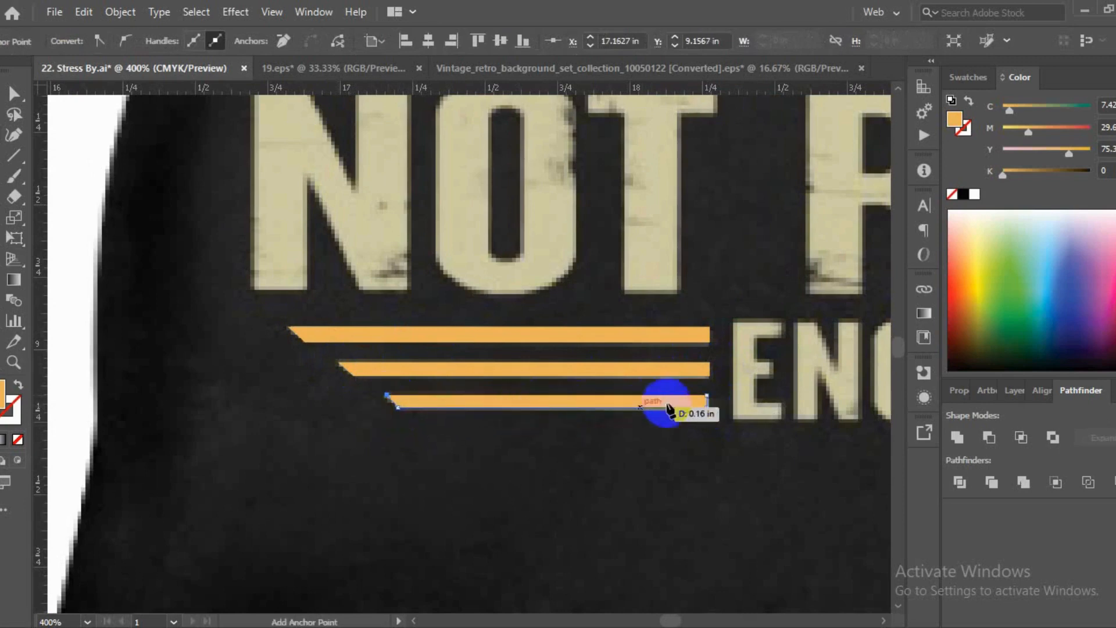
pyautogui.click(707, 400)
# - Select all three traced stripes and group them
pyautogui.press('v')
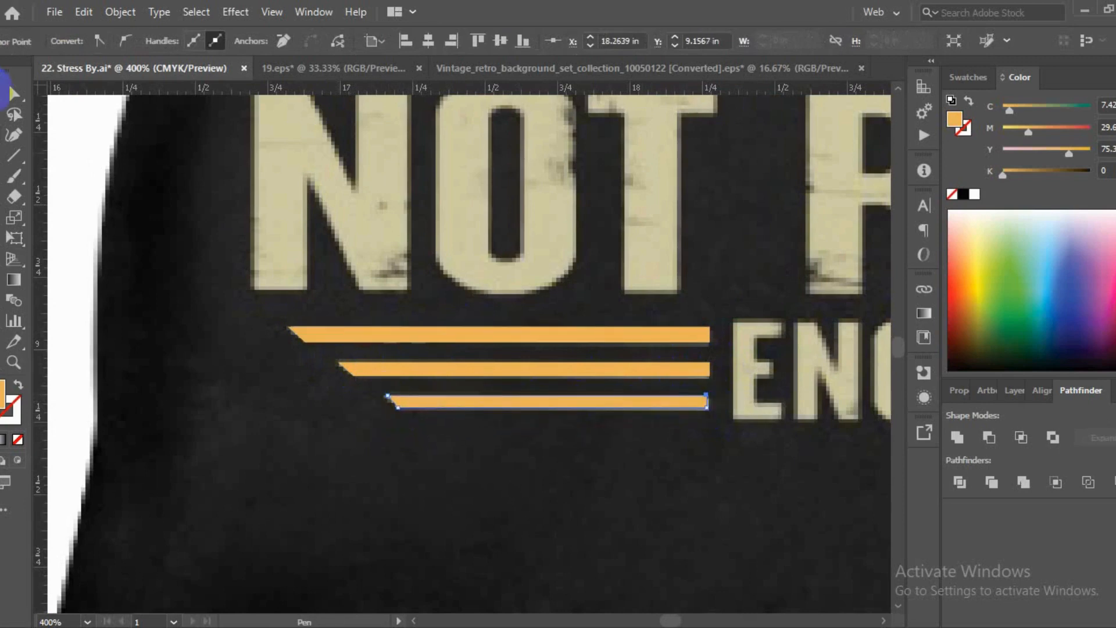
pyautogui.keyDown('shift'); pyautogui.click(502, 368); pyautogui.keyUp('shift')
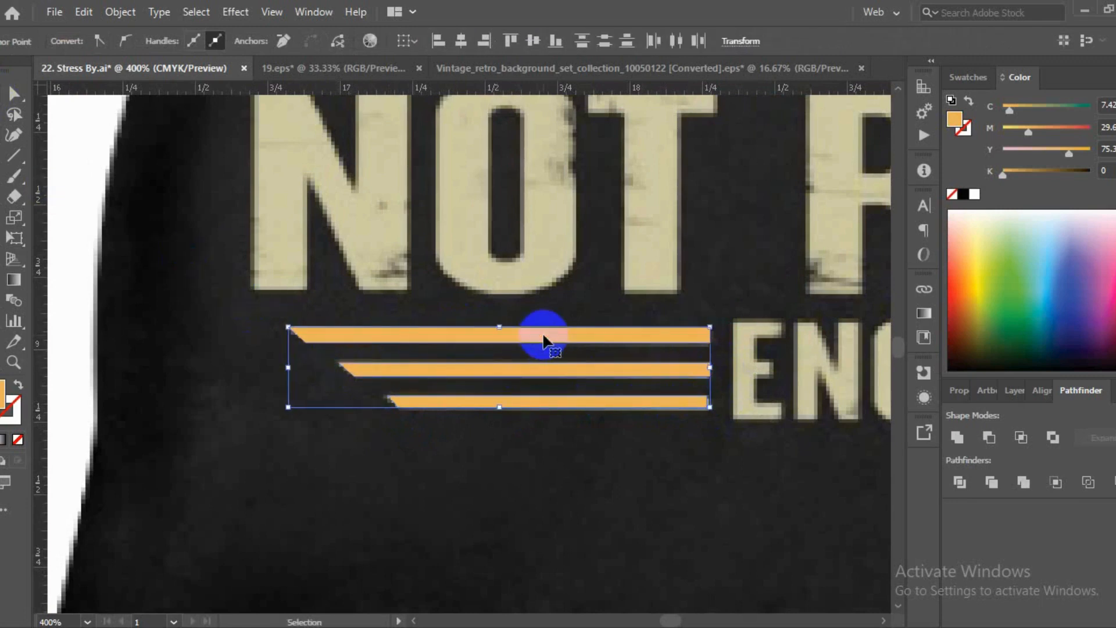
pyautogui.hotkey('ctrl', 'g')
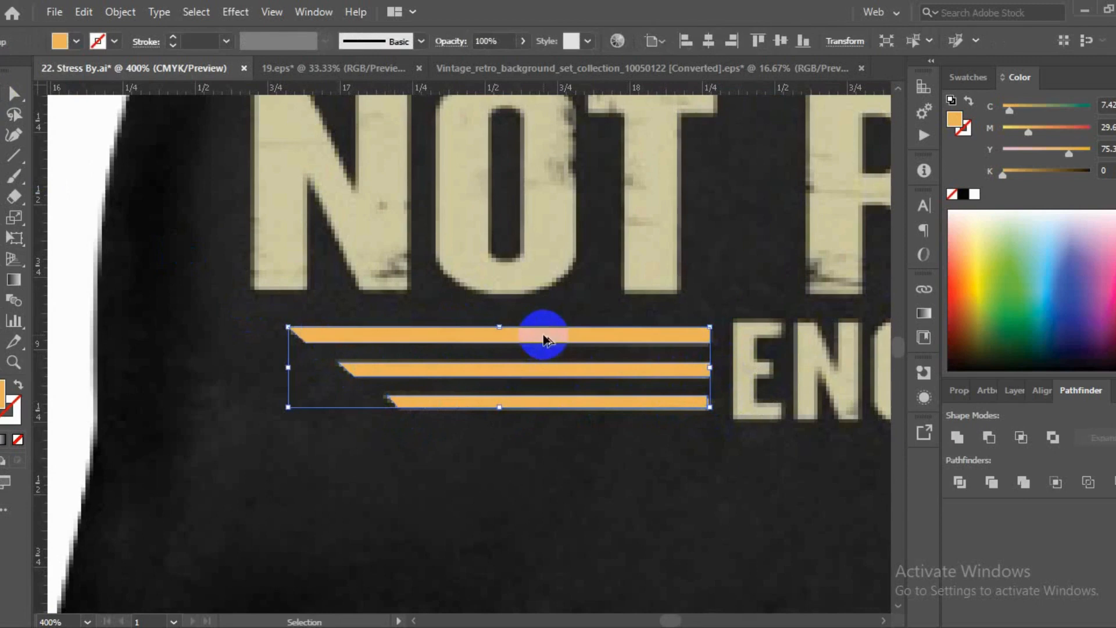
# - Move the stripe group from the reference shirt onto the design, in front of "ENOUGH" and beneath "NOT RIDING"
pyautogui.scroll(-5, 563, 352)
pyautogui.scroll(-4, 617, 403)
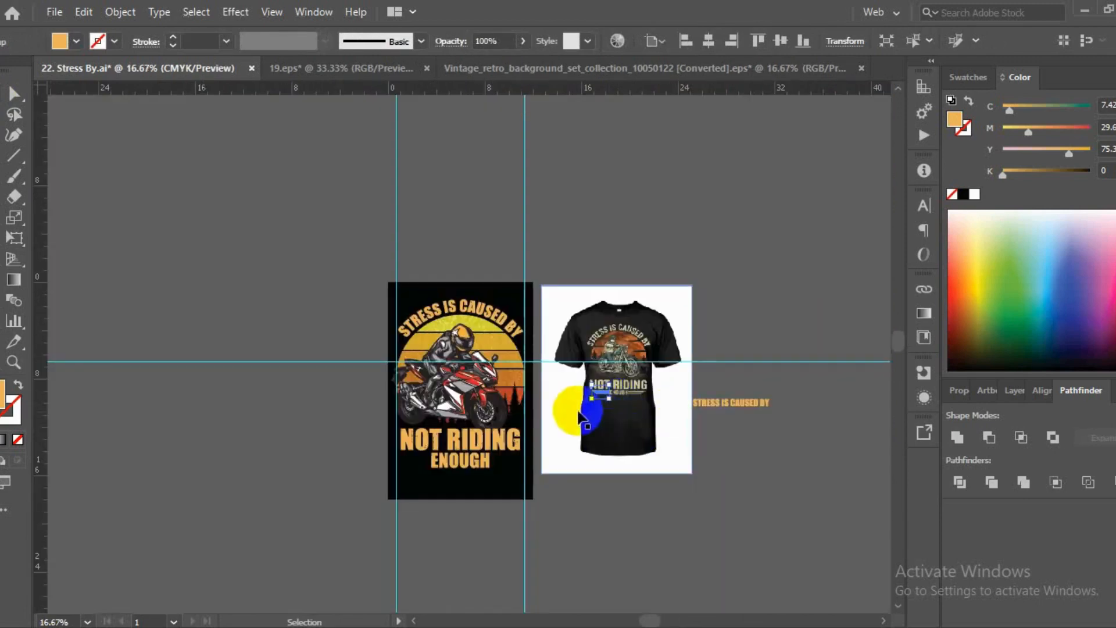
pyautogui.moveTo(600, 397); pyautogui.dragTo(441, 456)
pyautogui.scroll(3, 416, 465)
pyautogui.click(451, 502)
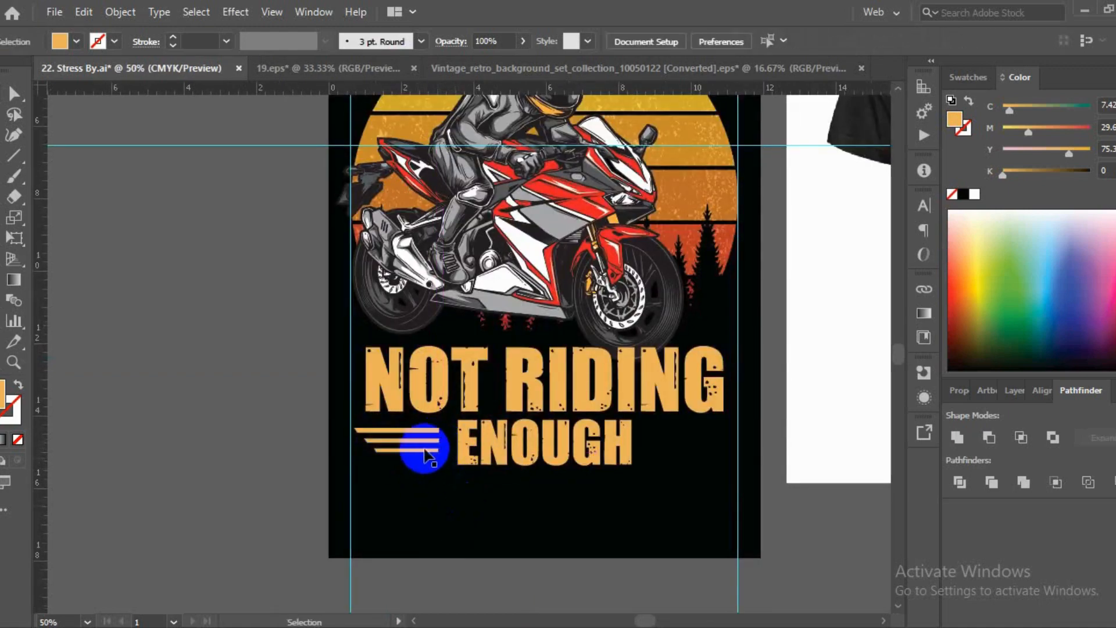
# - Shrink the stripe group slightly and move it closer to the "E" of "ENOUGH", keeping it vertically about level with the word's middle
pyautogui.click(425, 447)
pyautogui.scroll(3, 426, 447)
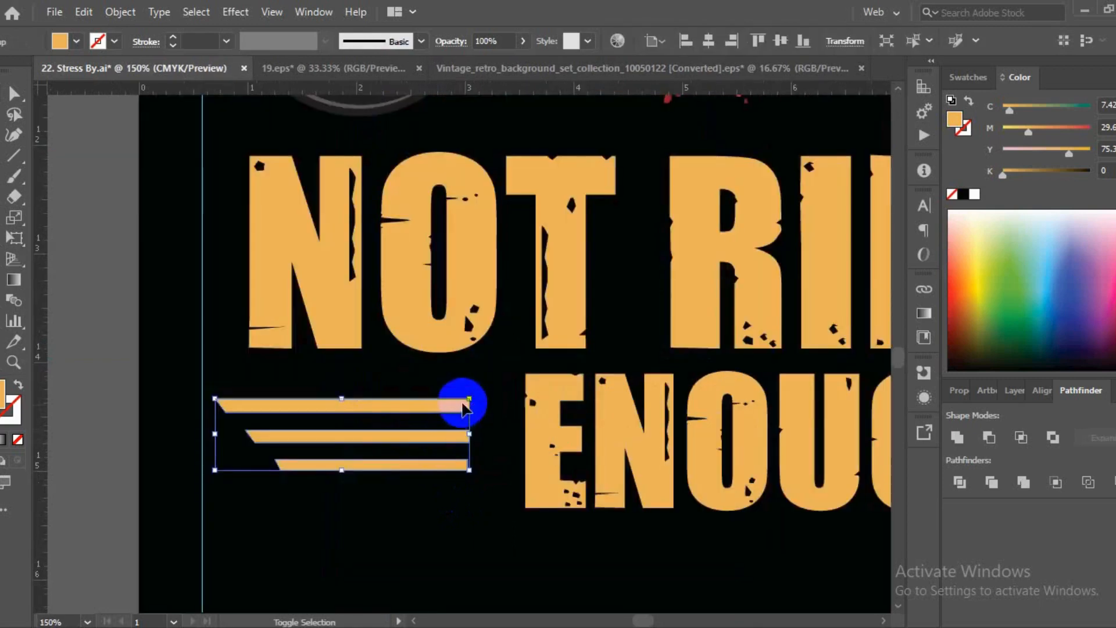
pyautogui.moveTo(461, 399); pyautogui.dragTo(459, 401)
pyautogui.moveTo(439, 440); pyautogui.dragTo(472, 442)
pyautogui.click(418, 495)
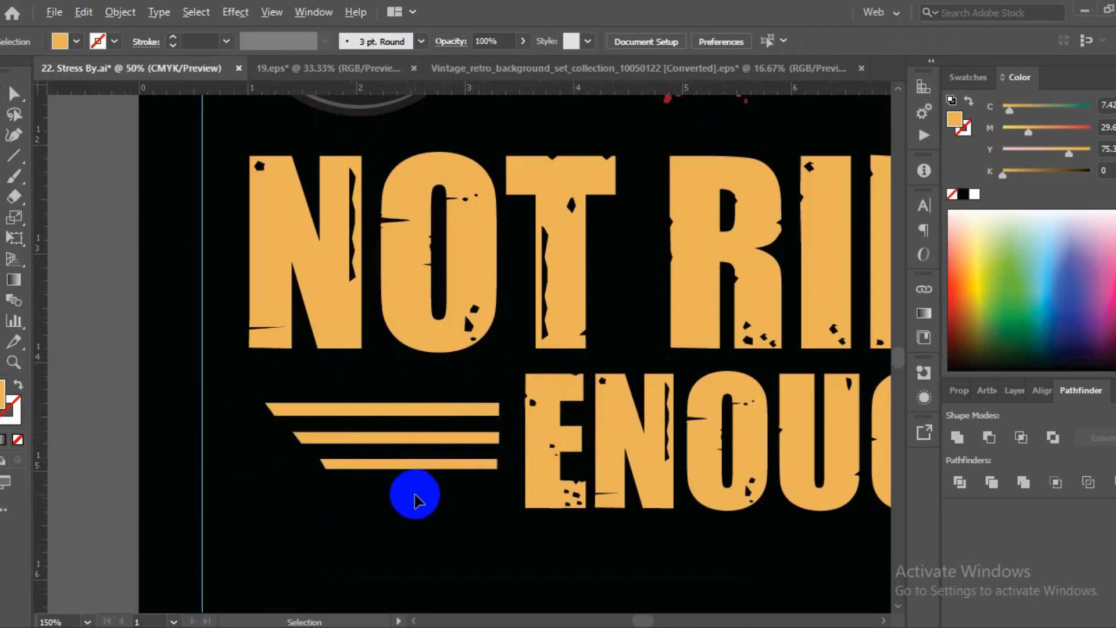
pyautogui.scroll(-3, 414, 502)
# - Duplicate the stripe group to the other side of "ENOUGH" and reflect the copy across the vertical axis
pyautogui.click(419, 481)
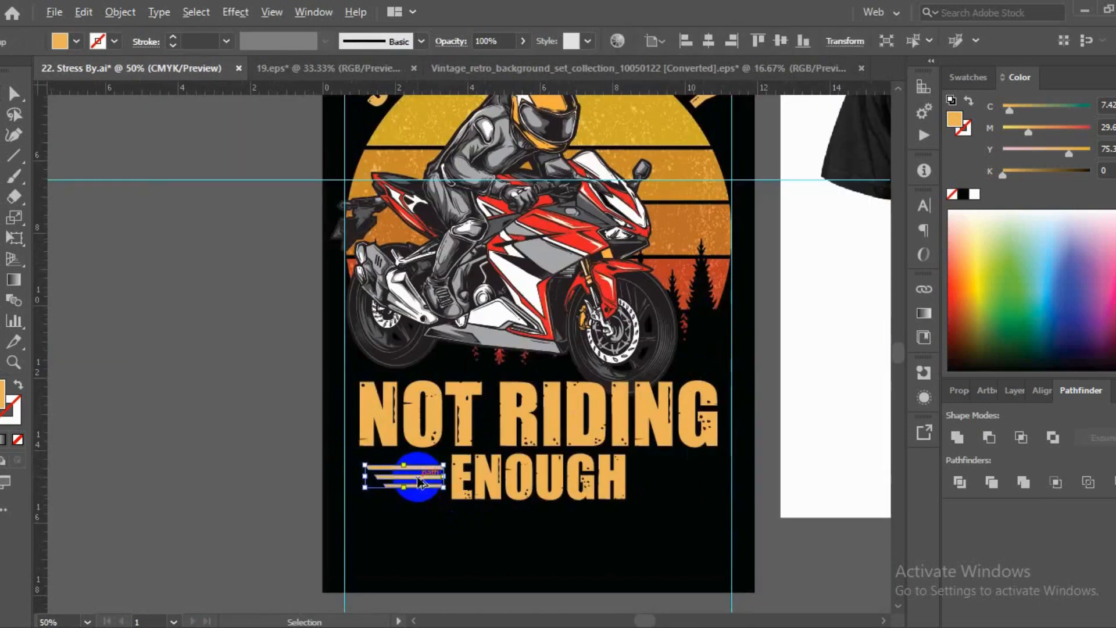
pyautogui.moveTo(419, 481); pyautogui.dragTo(686, 474)
pyautogui.rightClick(686, 474)
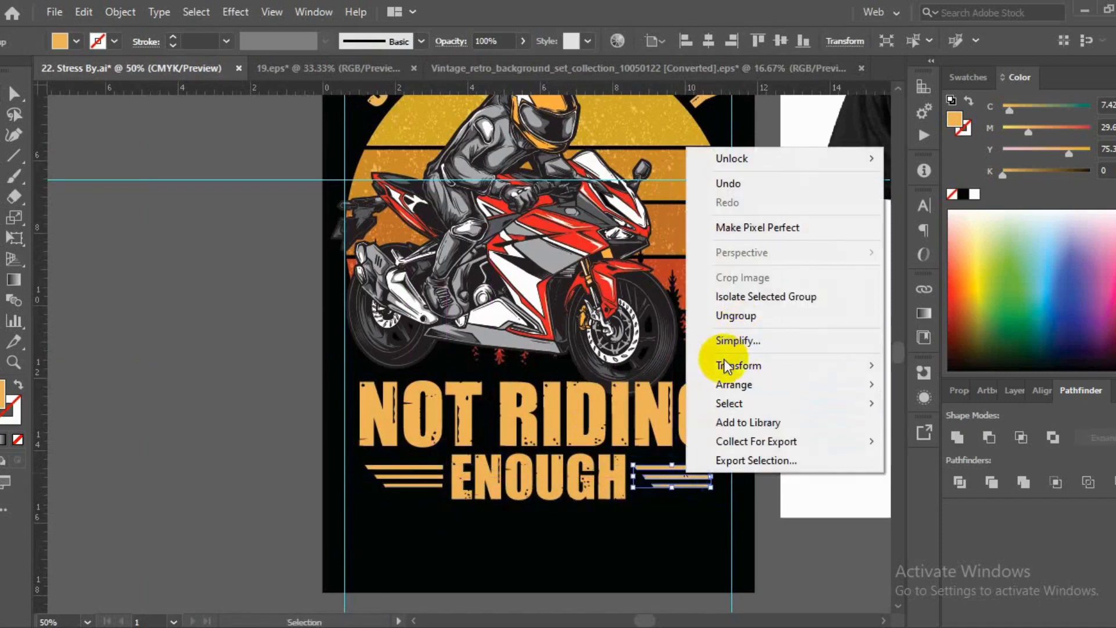
pyautogui.click(926, 428)
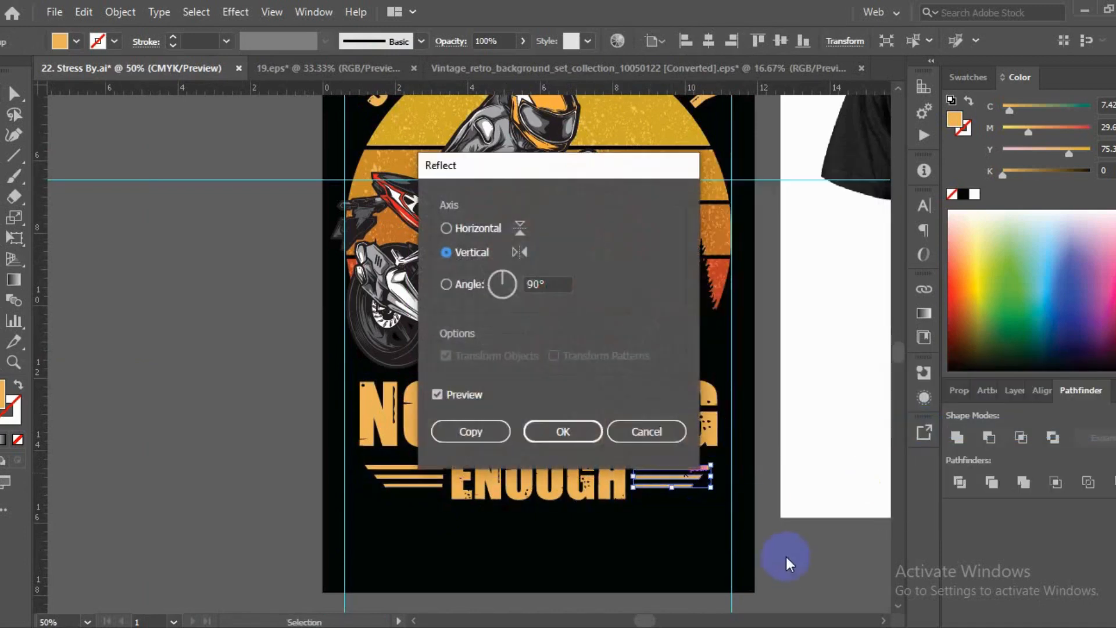
pyautogui.click(579, 429)
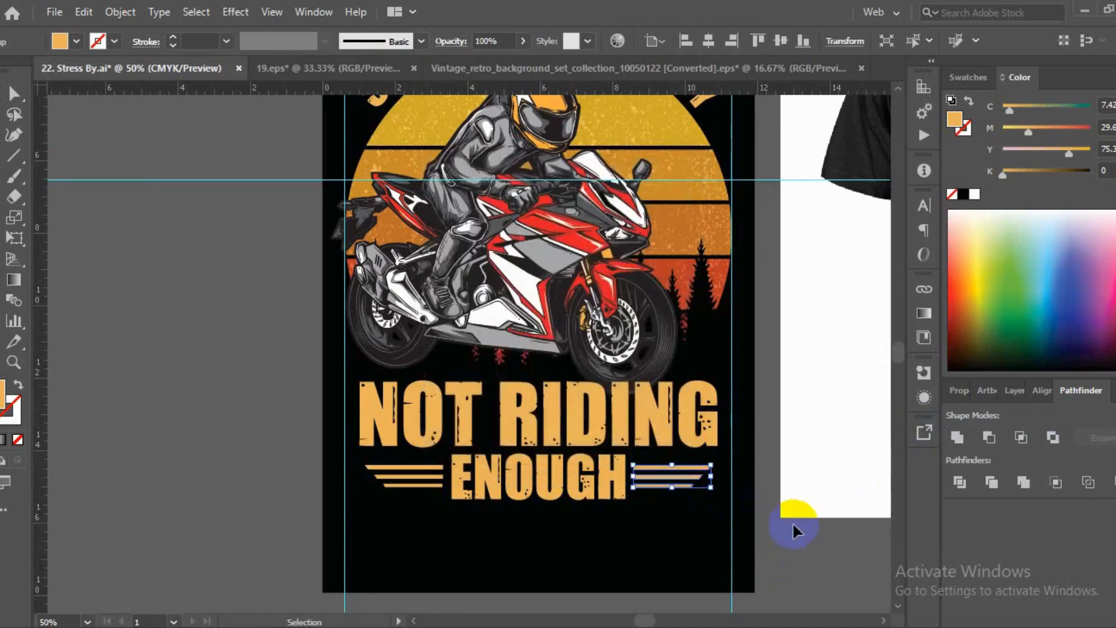
pyautogui.click(790, 521)
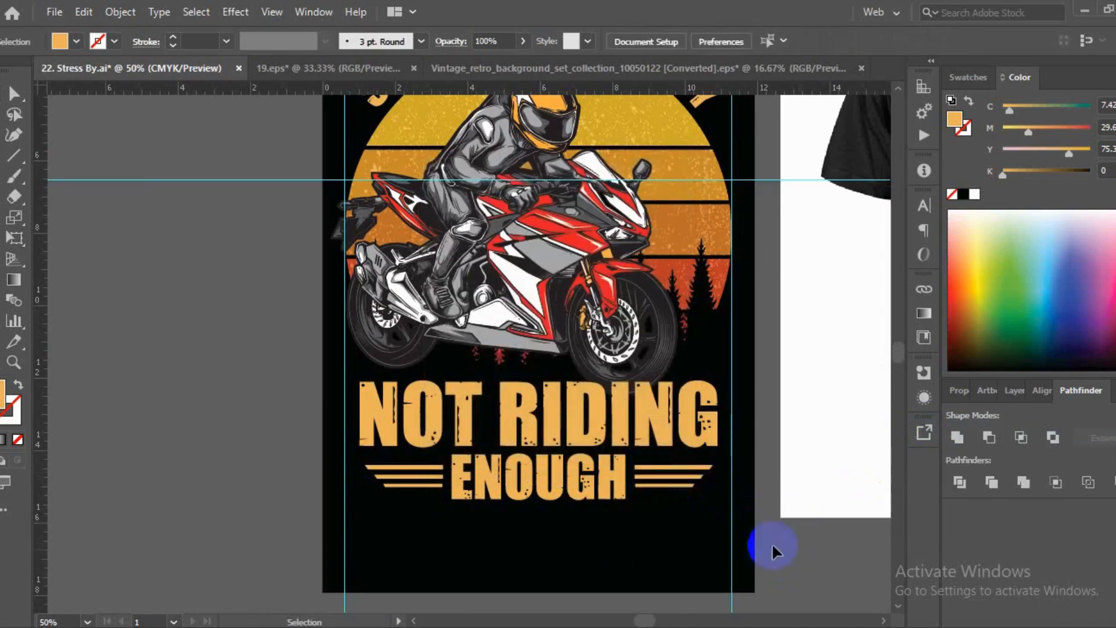
# - Delete the reference shirt image and the spare "STRESS IS CAUSED BY" text beside the artboard
pyautogui.scroll(-1, 437, 516)
pyautogui.scroll(-1, 438, 516)
pyautogui.click(647, 453)
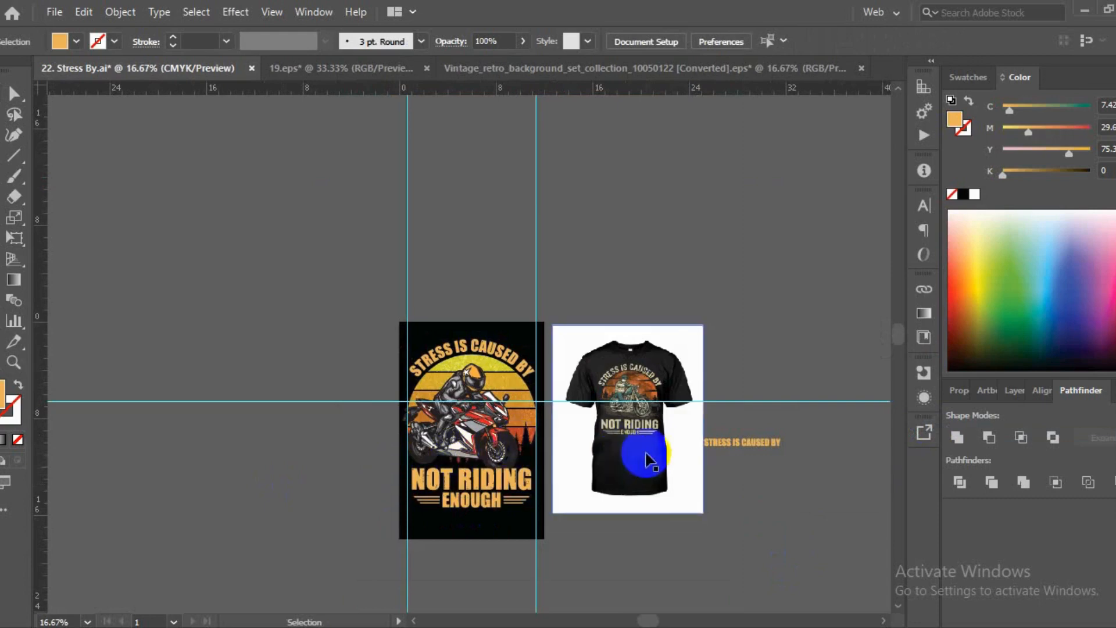
pyautogui.moveTo(777, 516); pyautogui.dragTo(647, 454)
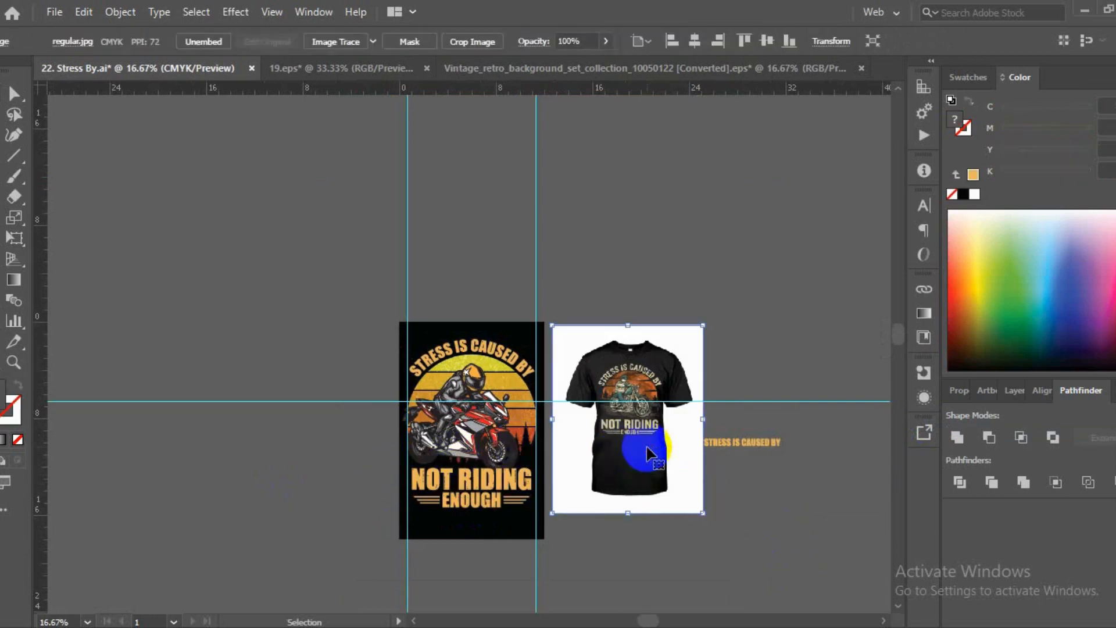
pyautogui.press('Delete')
pyautogui.moveTo(693, 428); pyautogui.dragTo(780, 504)
pyautogui.press('Delete')
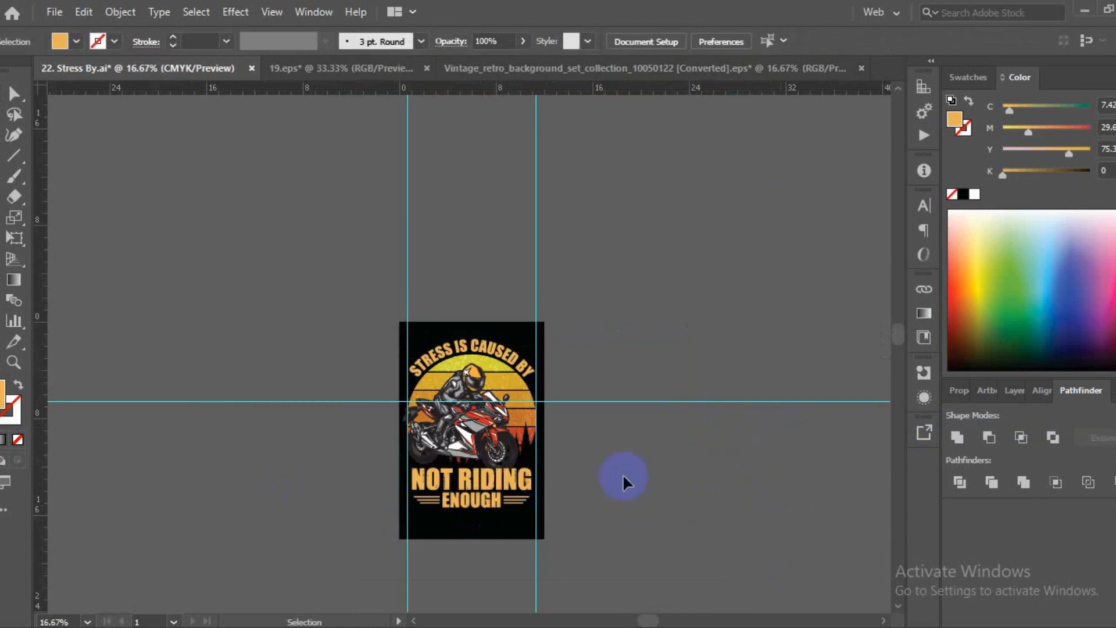
# - Unlock the guides and delete the horizontal guide across the artboard
pyautogui.scroll(-3, 410, 468)
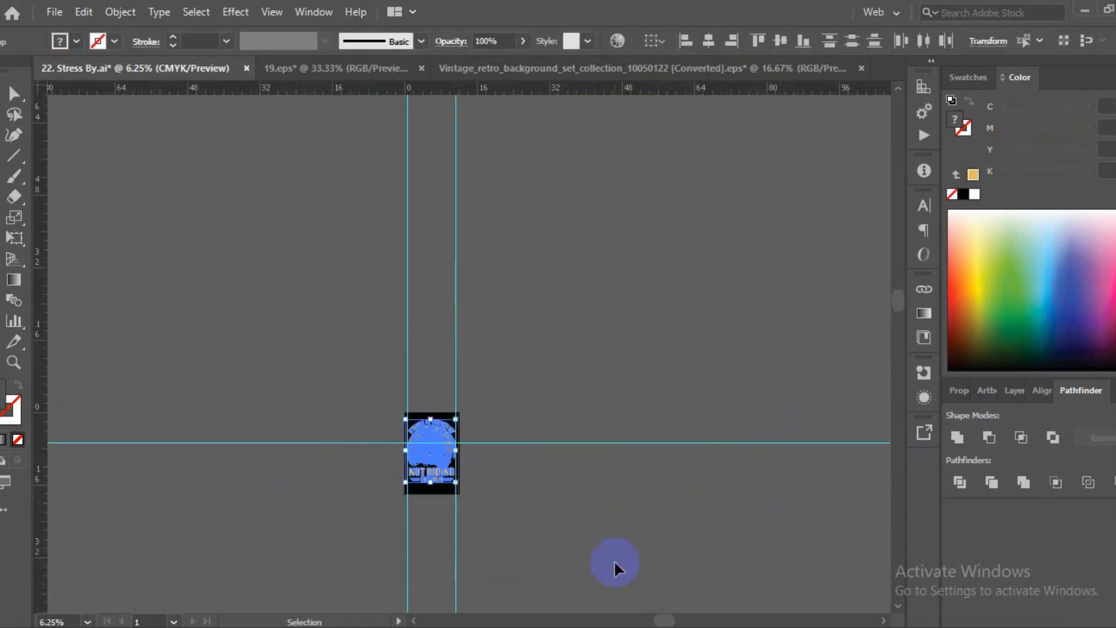
pyautogui.scroll(4, 361, 483)
pyautogui.rightClick(756, 329)
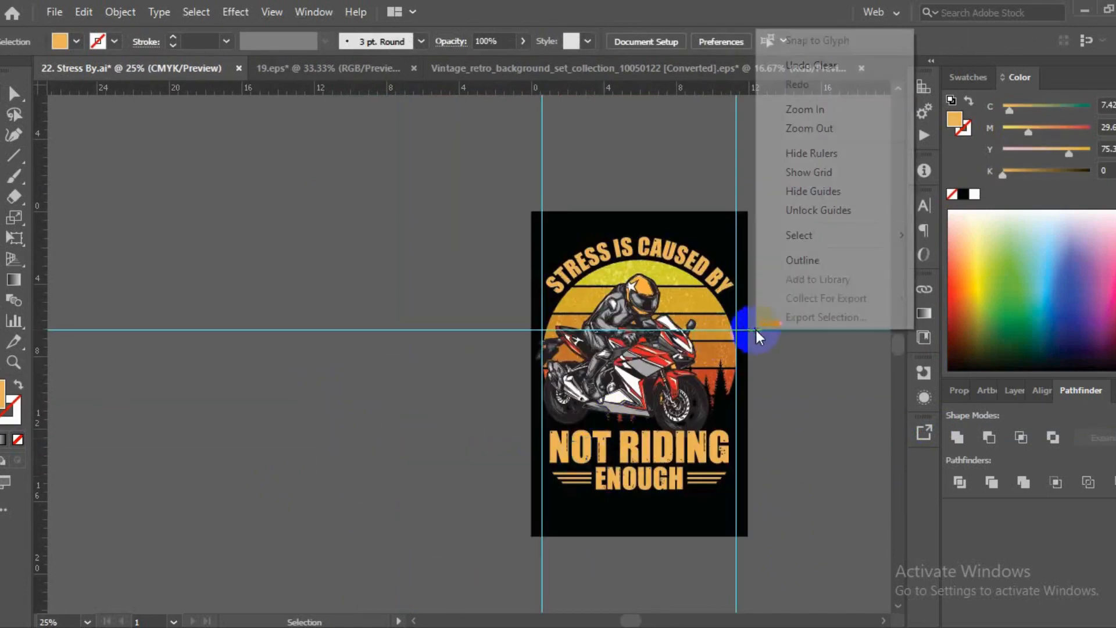
pyautogui.click(815, 210)
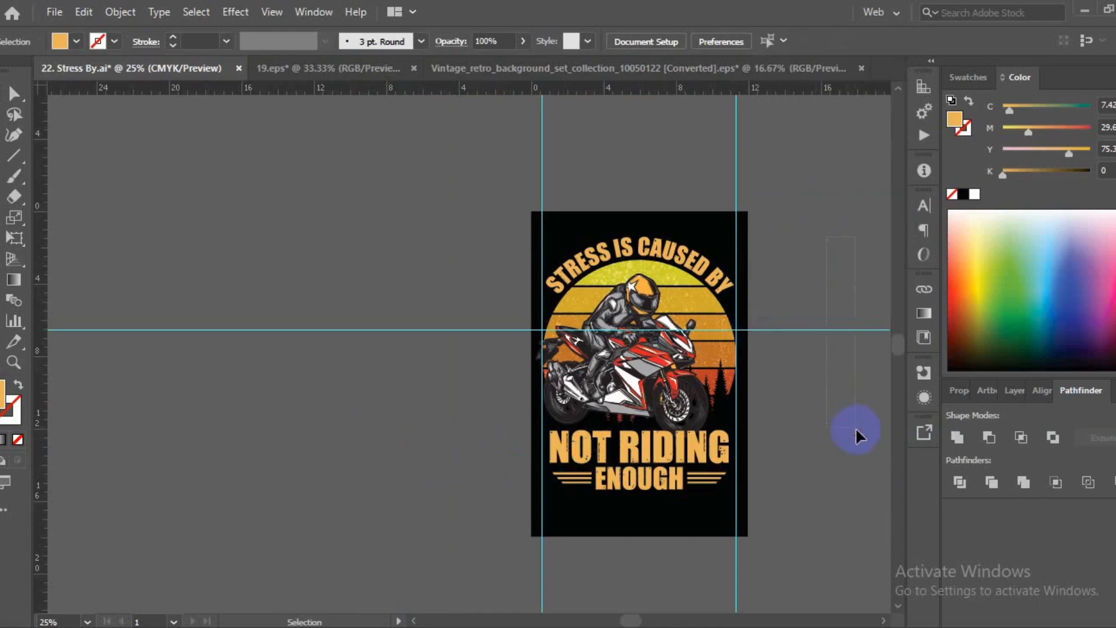
pyautogui.press('Delete')
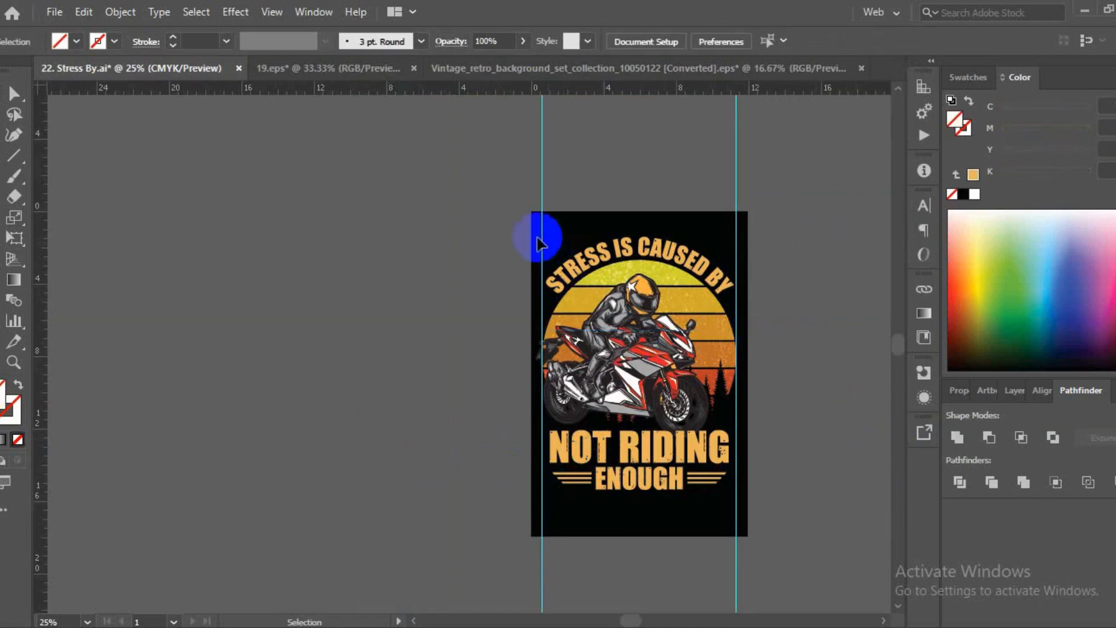
# - Lock the two remaining vertical guides again
pyautogui.click(416, 226)
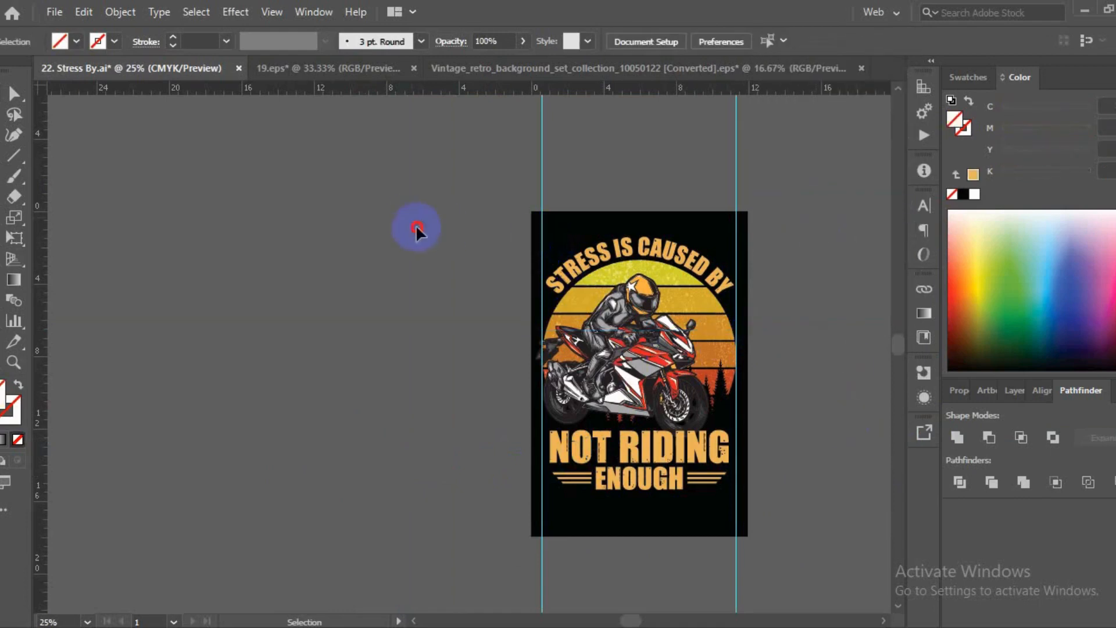
pyautogui.click(815, 550)
pyautogui.click(737, 570)
pyautogui.rightClick(738, 571)
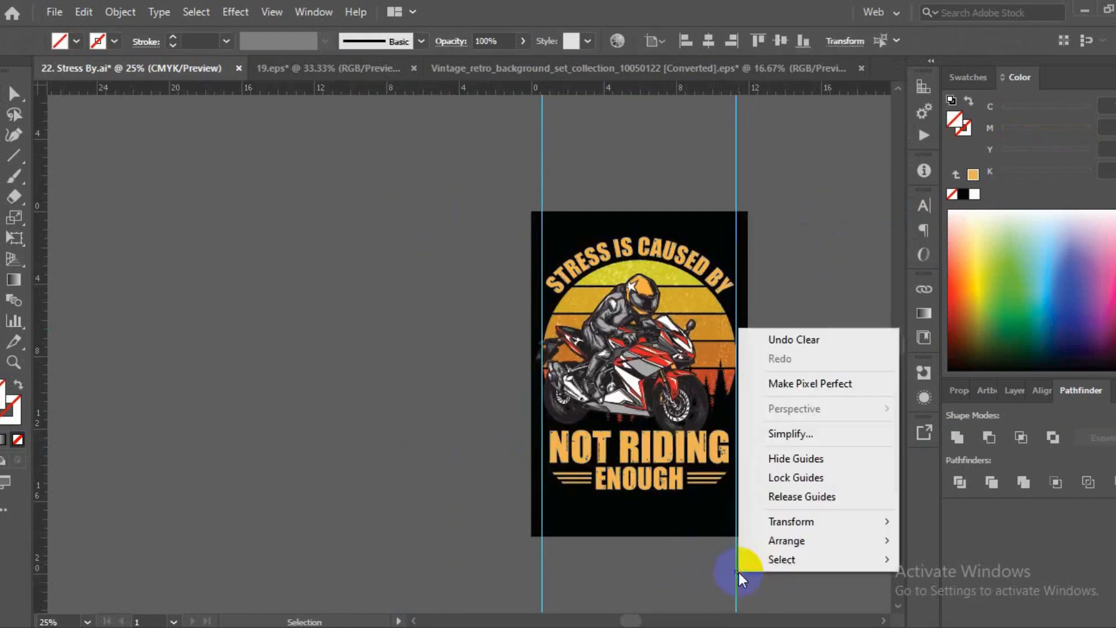
pyautogui.click(783, 481)
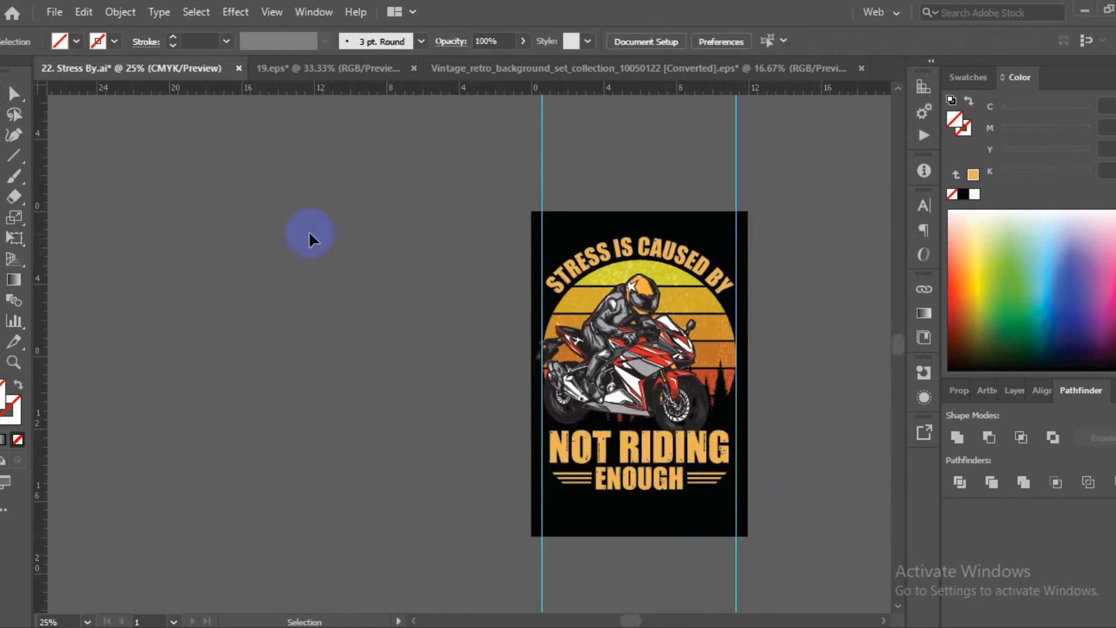
# - Group all the motorcycle artwork and lettering, and centre the group vertically on the black artboard
pyautogui.moveTo(391, 239); pyautogui.dragTo(756, 513)
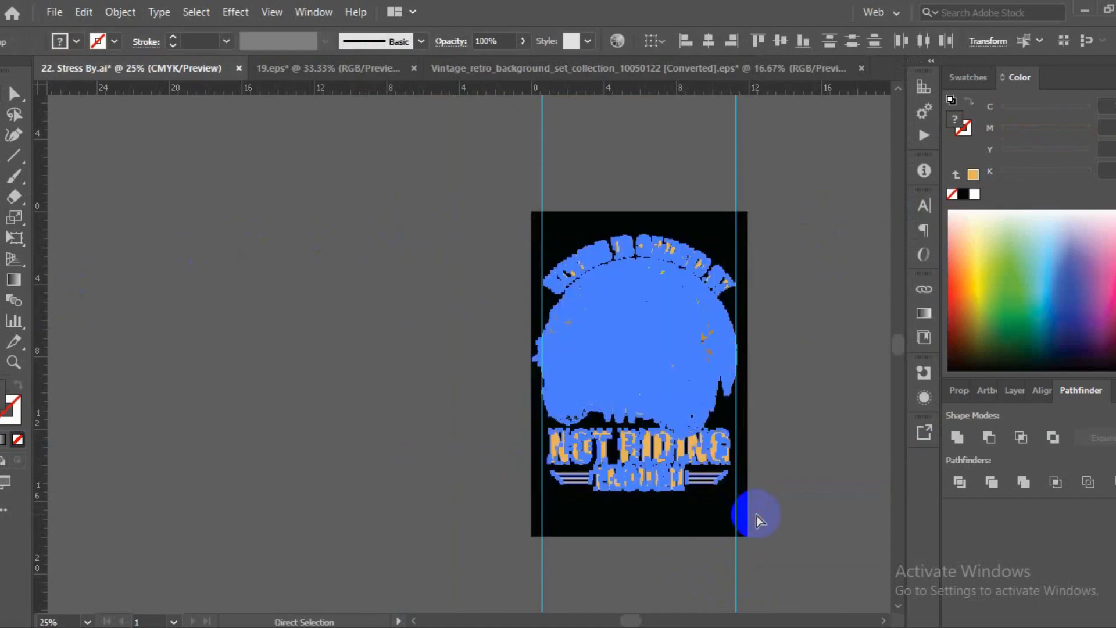
pyautogui.press('v')
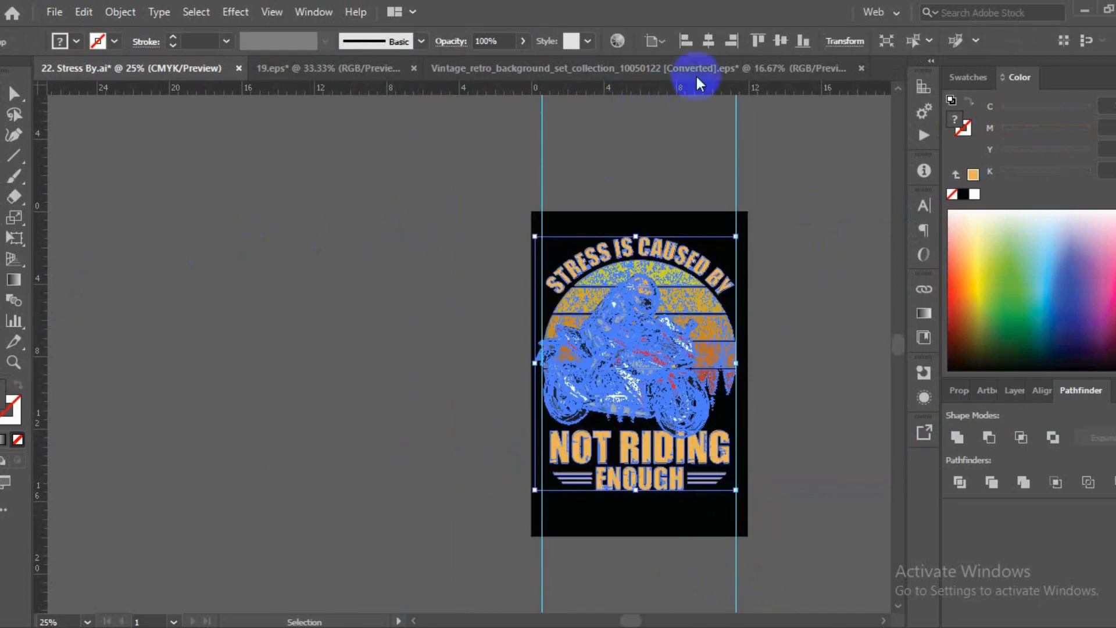
pyautogui.click(845, 394)
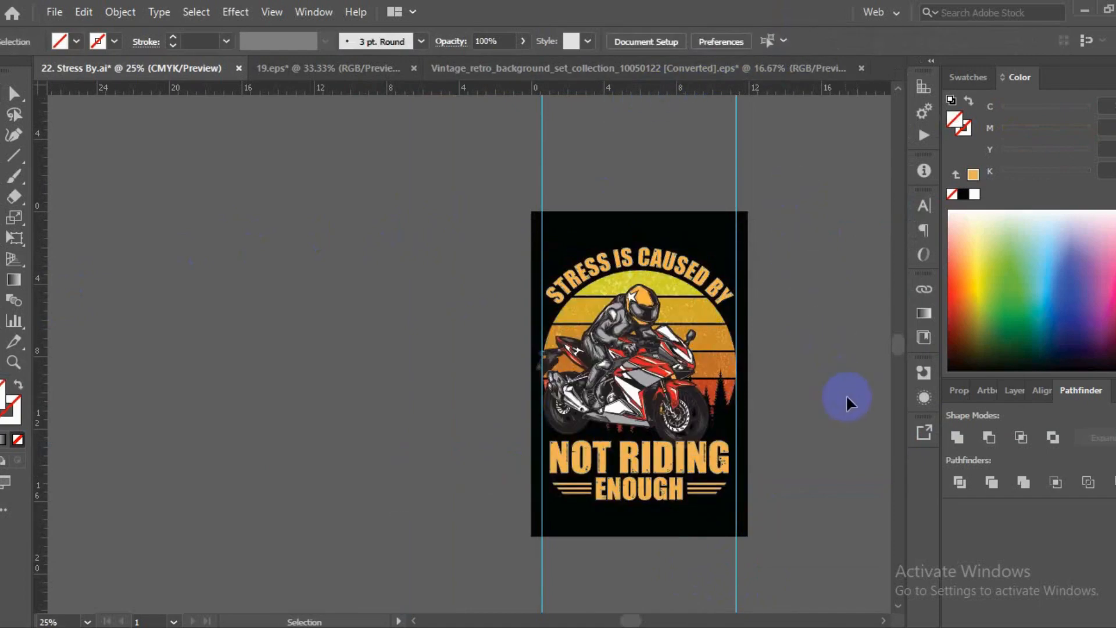
pyautogui.moveTo(846, 394); pyautogui.dragTo(741, 340)
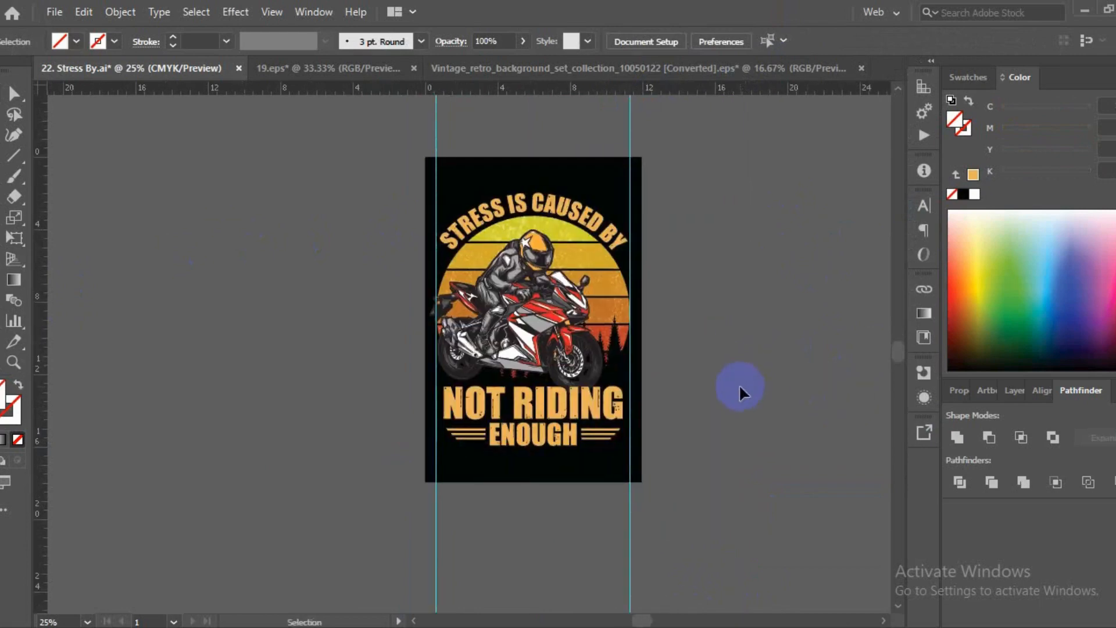
pyautogui.click(594, 283)
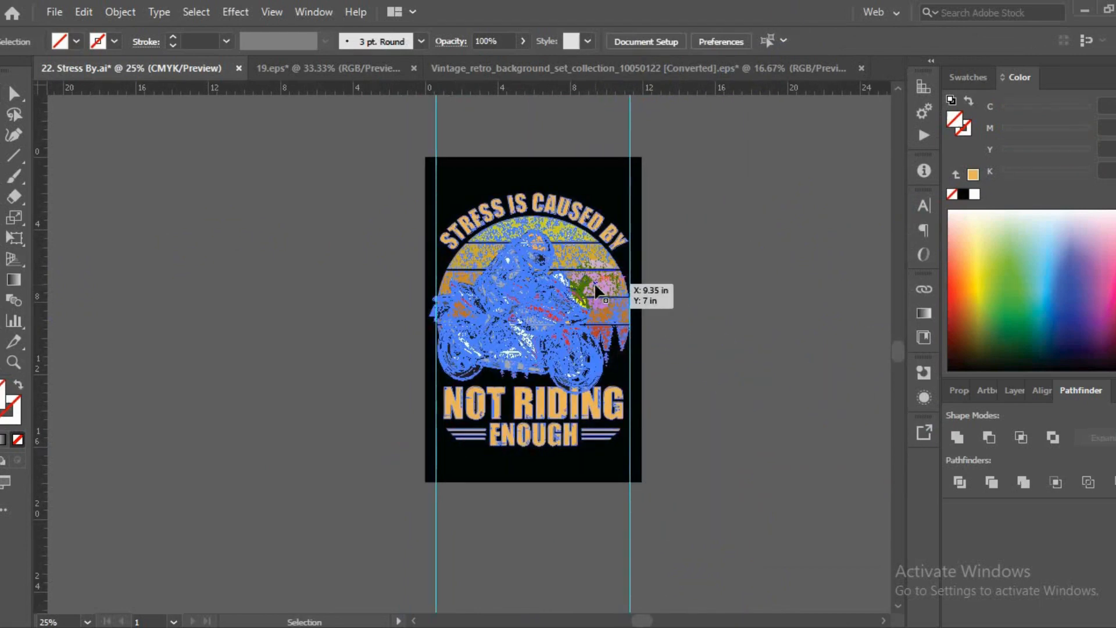
pyautogui.click(733, 389)
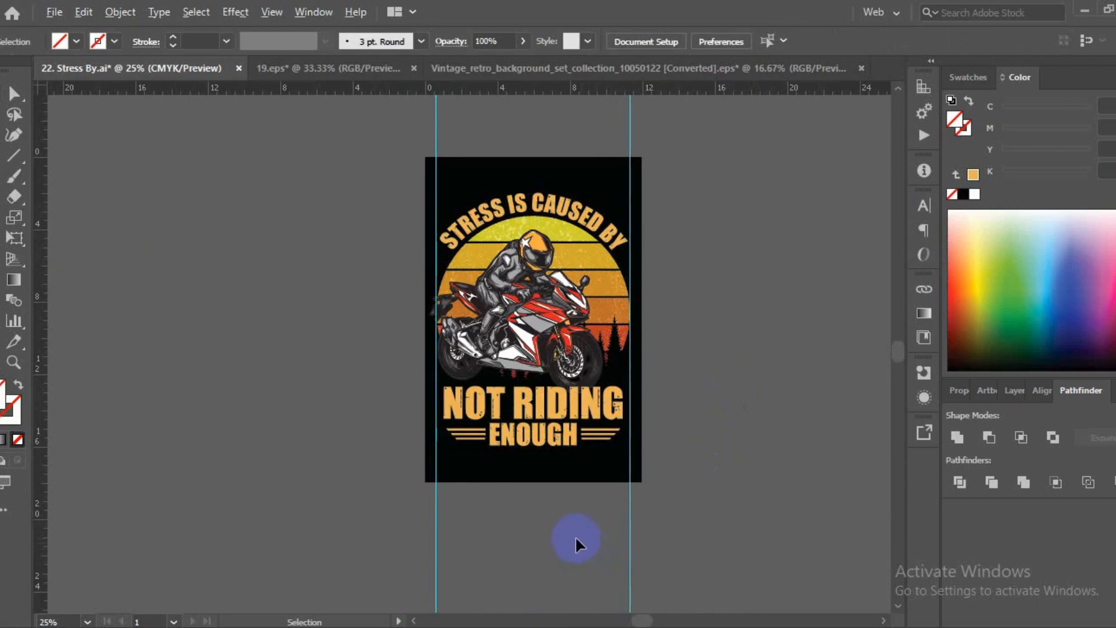
pyautogui.scroll(2, 576, 543)
pyautogui.scroll(-2, 576, 535)
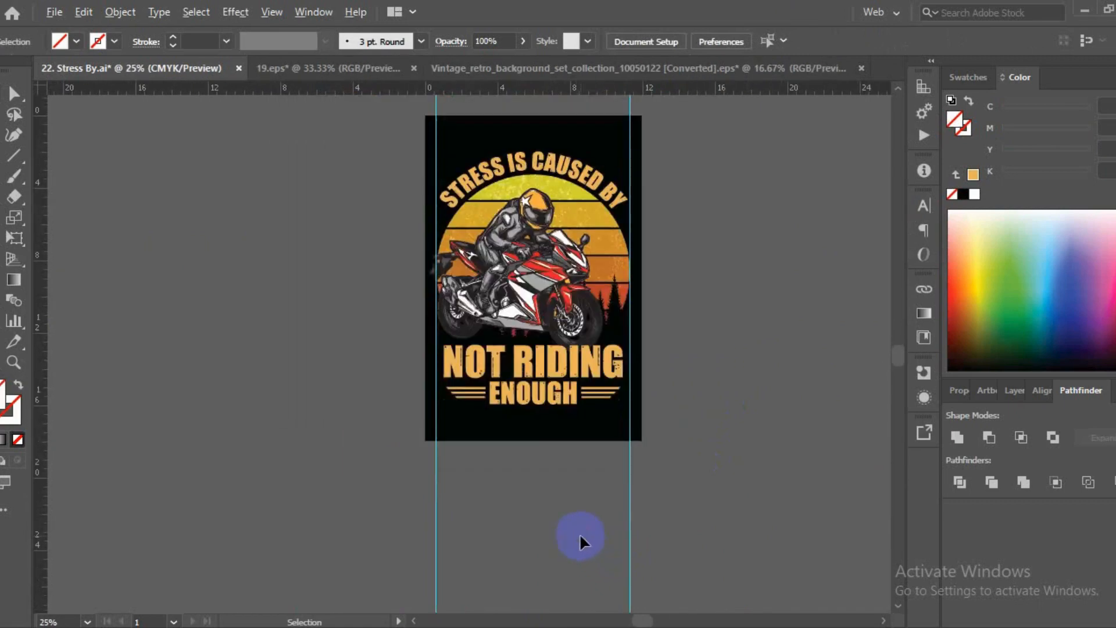
pyautogui.scroll(-2, 580, 536)
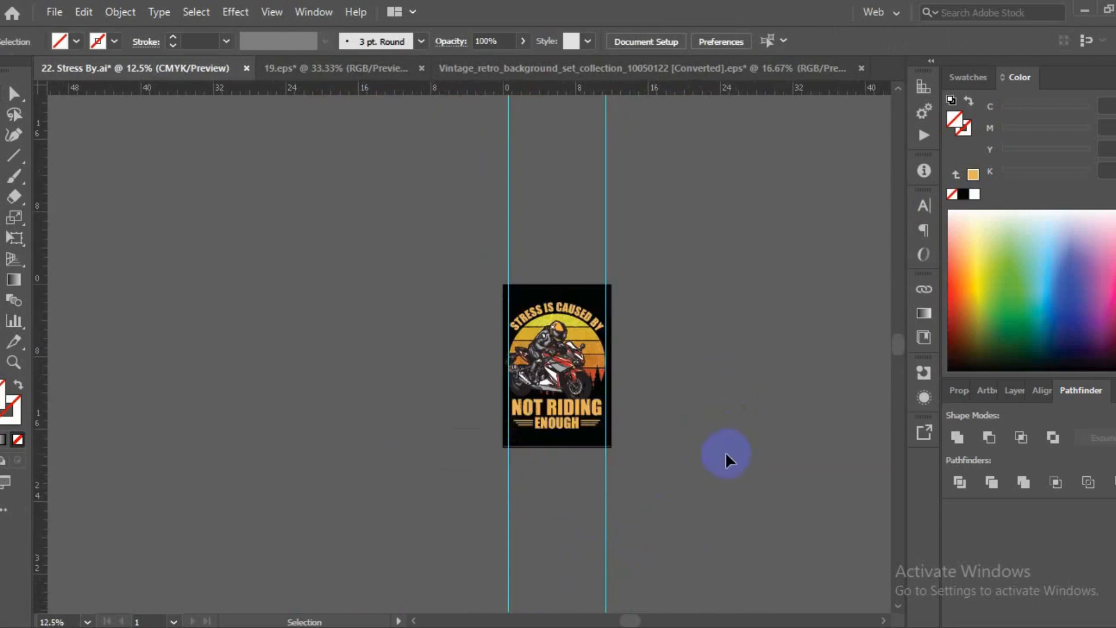
# - Save the finished motorcycle design in its existing Illustrator file
pyautogui.press('a')
pyautogui.hotkey('ctrl', 's')
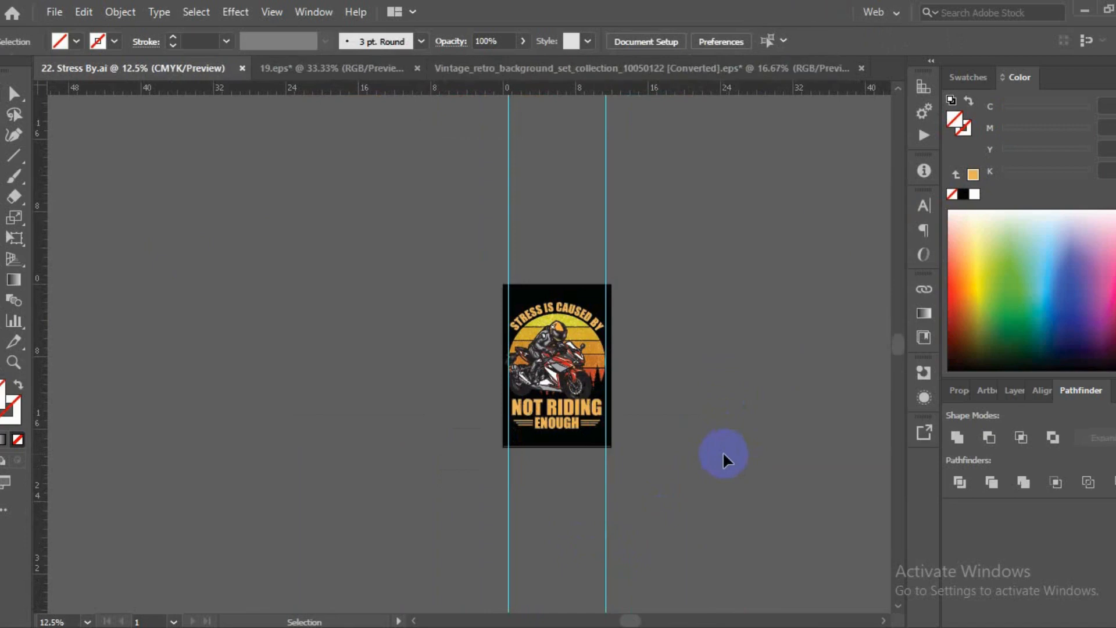
pyautogui.press('ctrl')
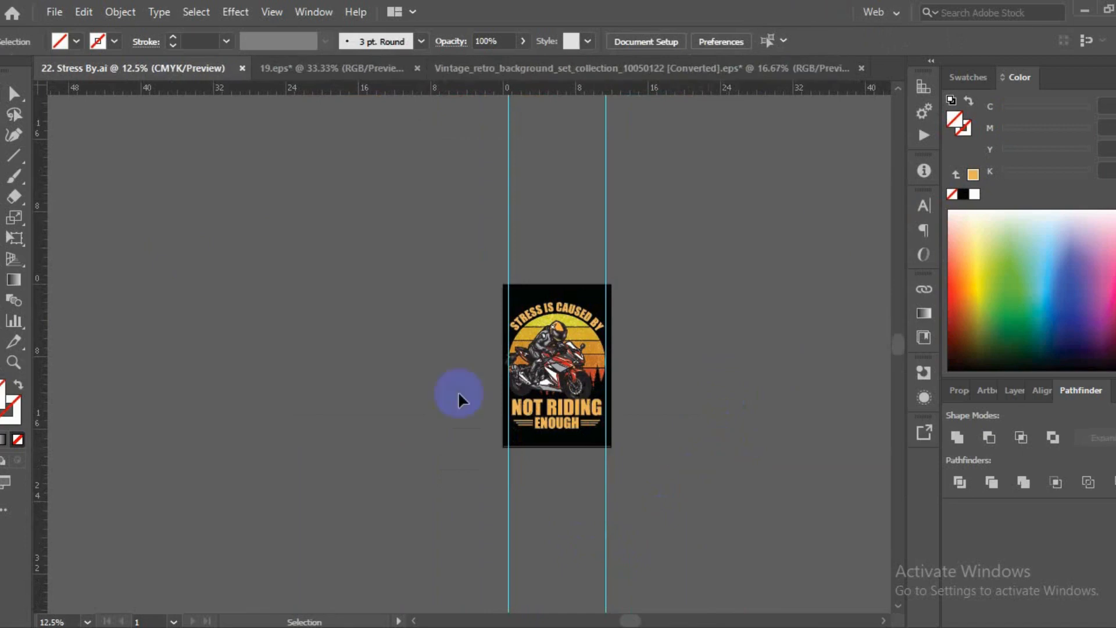
# - Save the design as an Illustrator EPS file named "22. Stress By", accepting the default EPS options
pyautogui.click(54, 12)
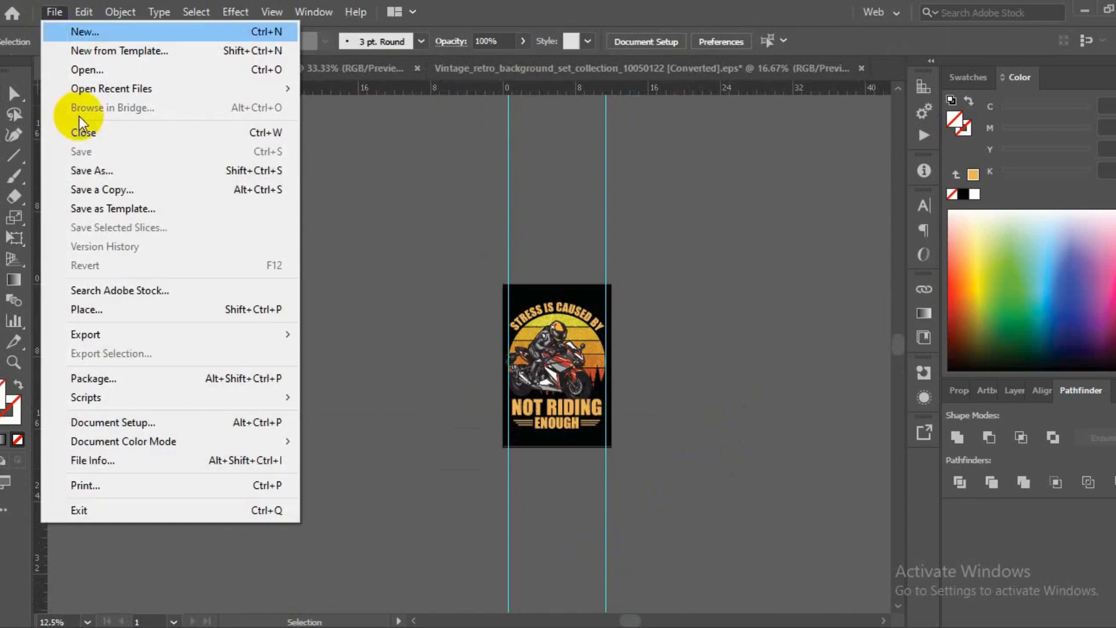
pyautogui.click(99, 170)
pyautogui.click(134, 351)
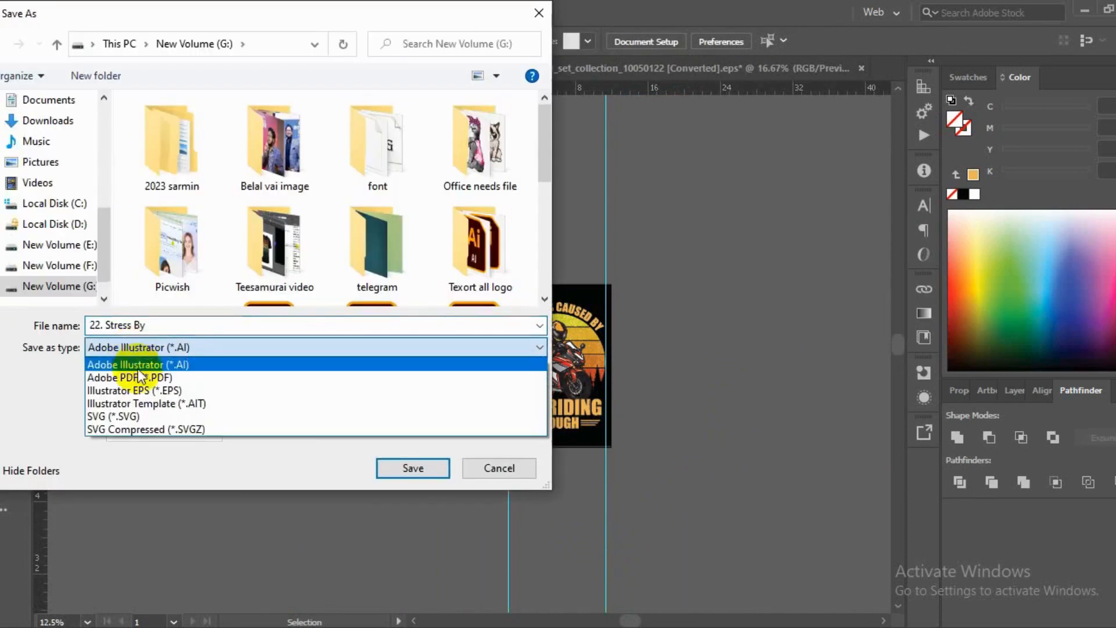
pyautogui.click(135, 390)
pyautogui.click(404, 467)
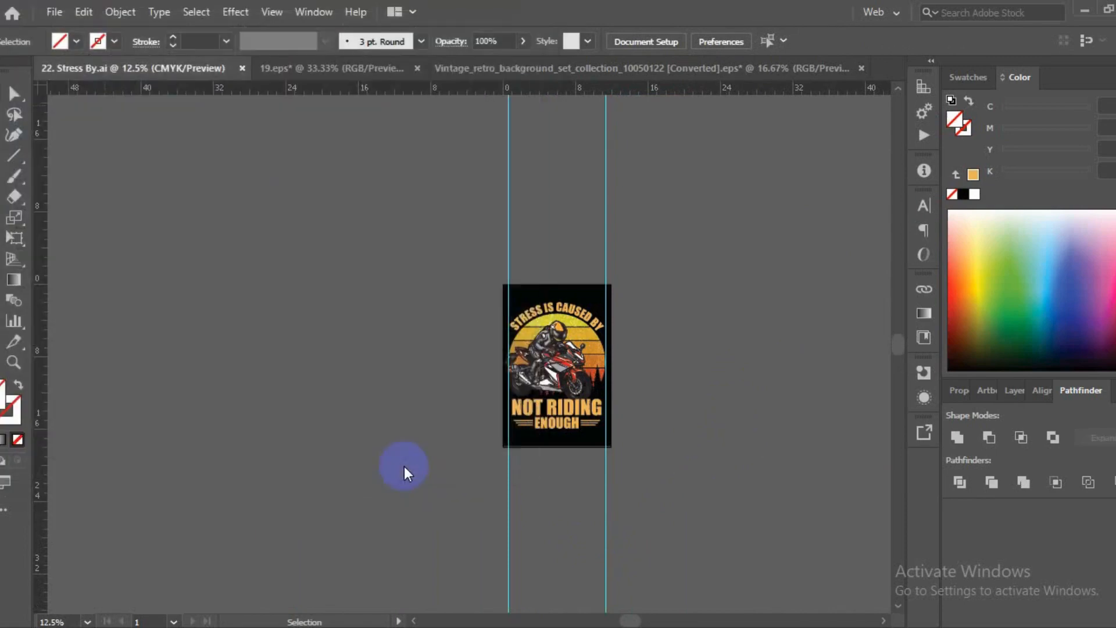
pyautogui.click(637, 552)
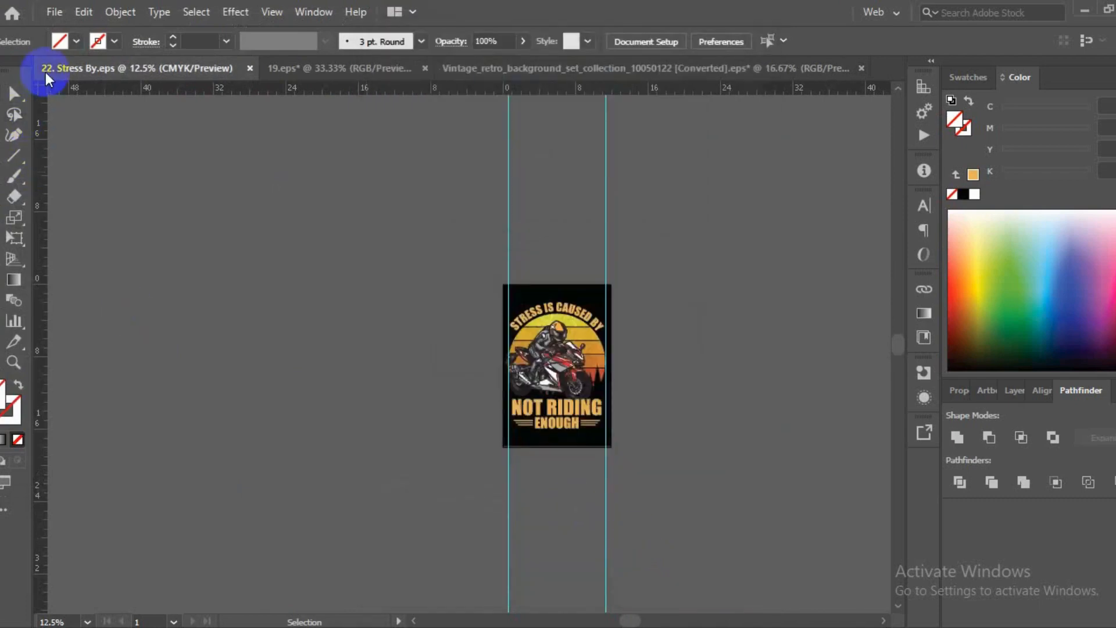
# - Export the design as the JPEG "22. Stress By", using all artboards and the RGB colour model
pyautogui.click(52, 12)
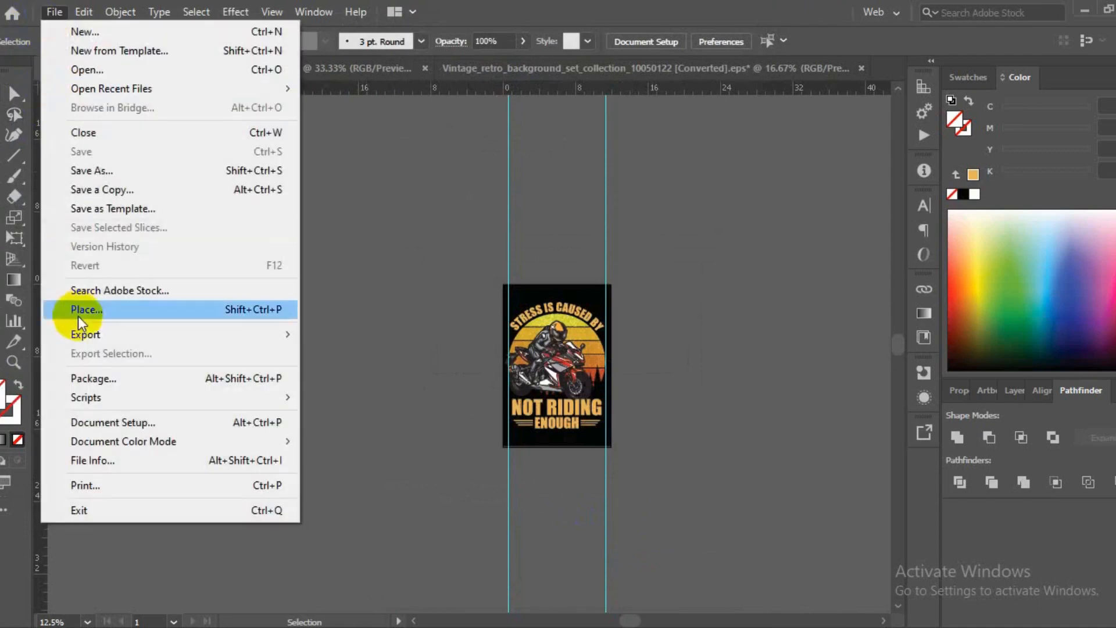
pyautogui.moveTo(87, 335)
pyautogui.click(369, 359)
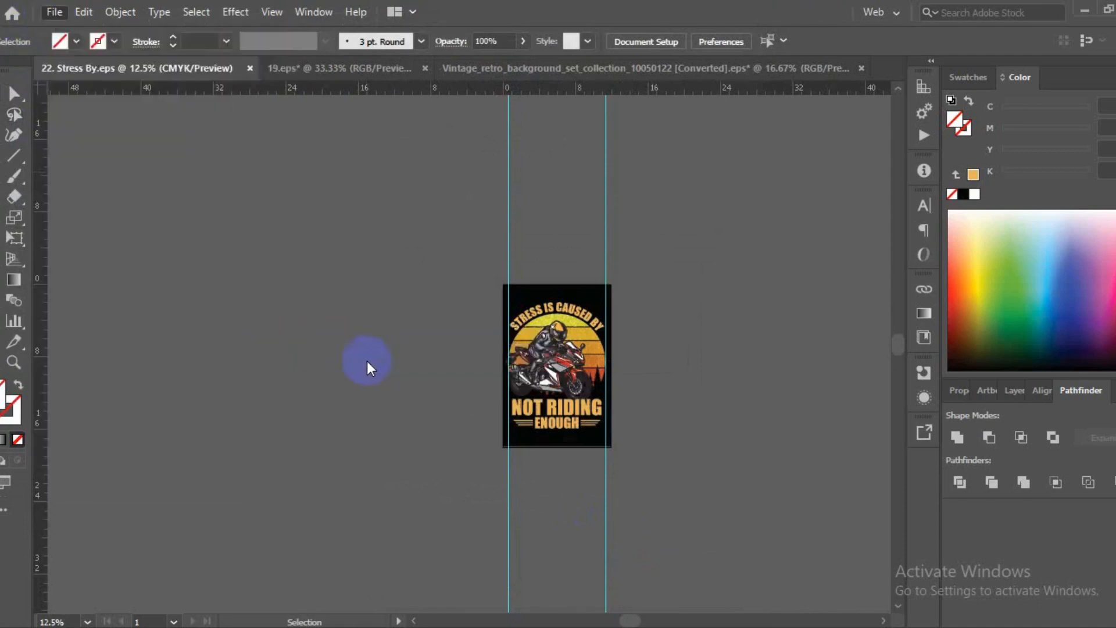
pyautogui.click(113, 347)
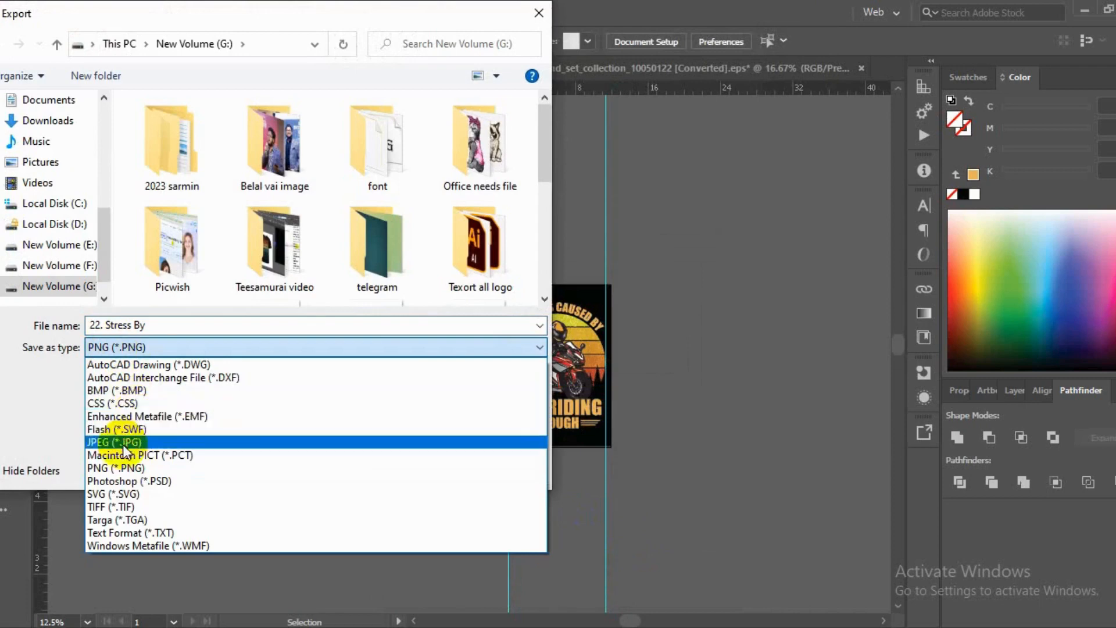
pyautogui.click(124, 444)
pyautogui.click(112, 372)
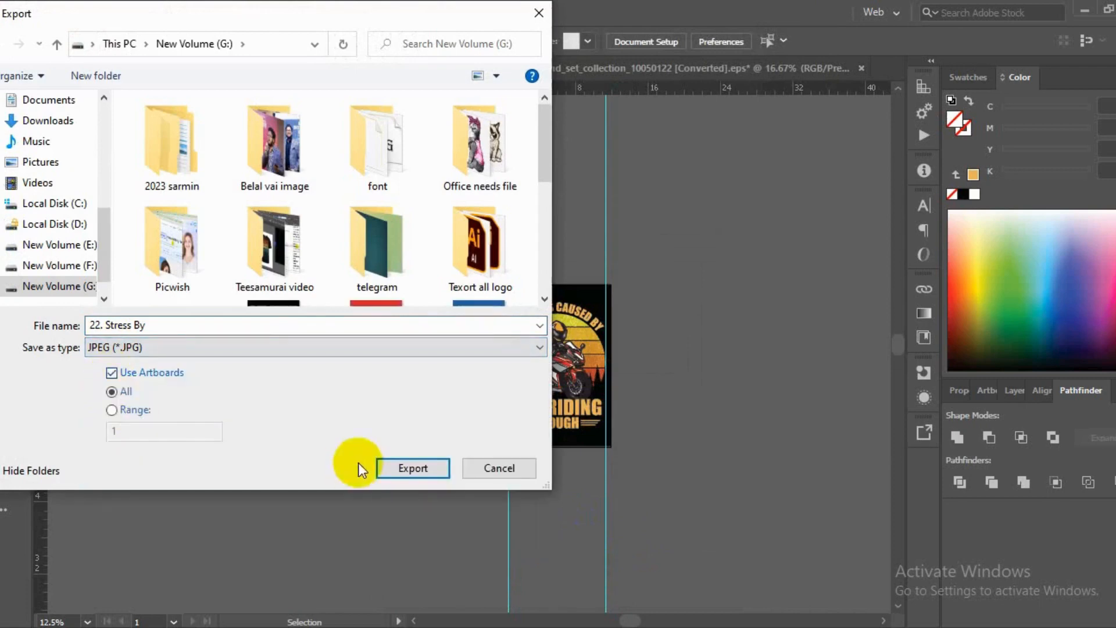
pyautogui.click(414, 469)
pyautogui.click(542, 297)
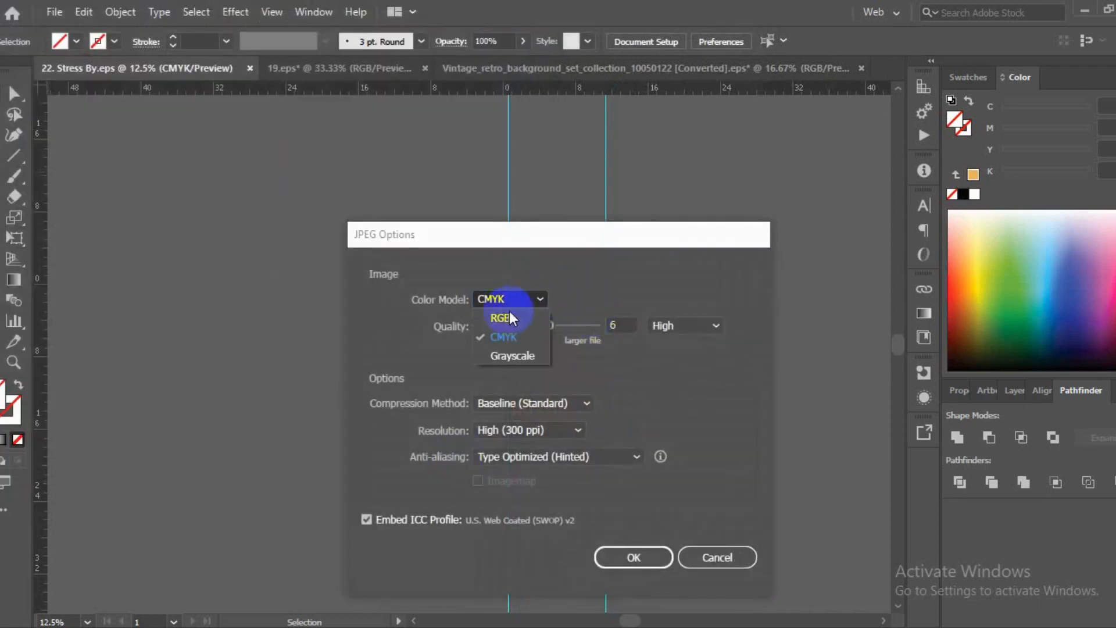
pyautogui.click(506, 317)
pyautogui.click(636, 559)
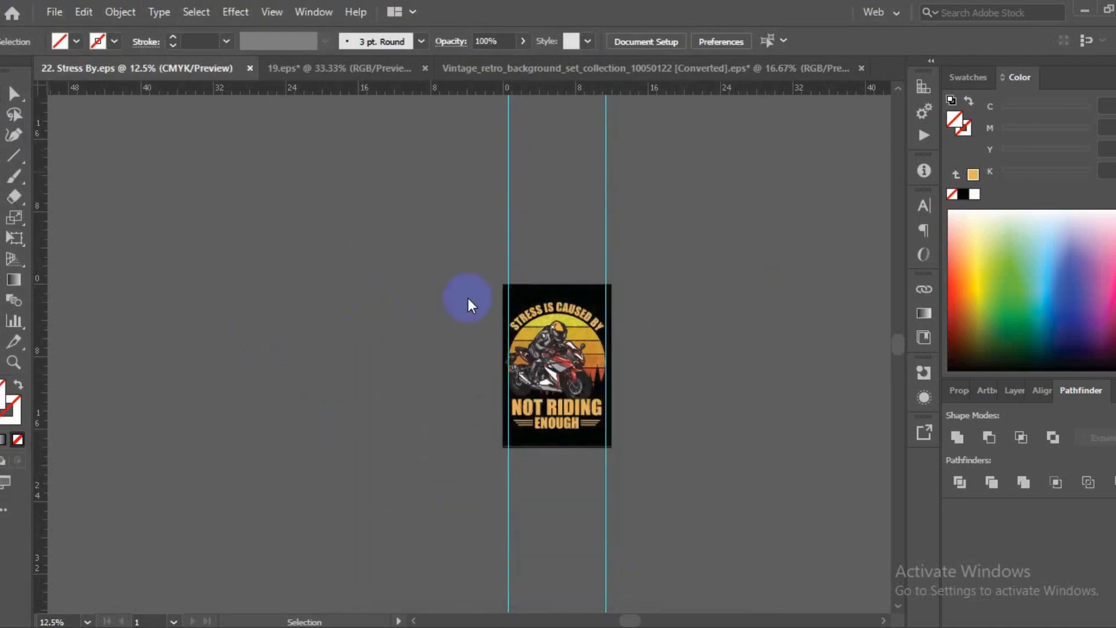
# - Delete the black background rectangle and export all artboards as the PNG "22. Stress By" at 300 ppi with a transparent background
pyautogui.click(528, 294)
pyautogui.press('Delete')
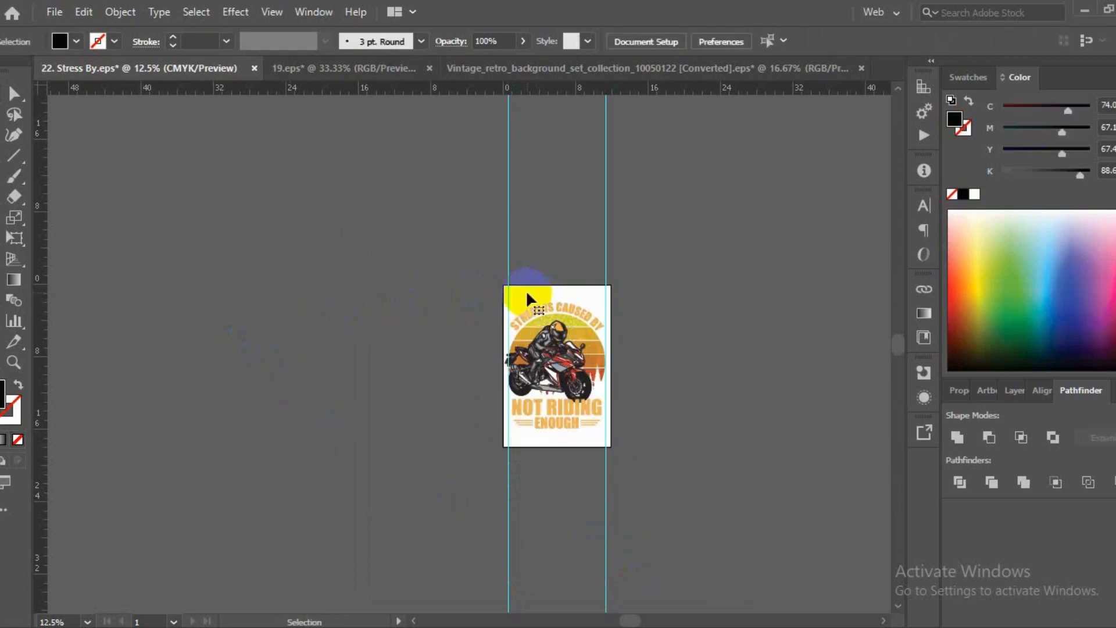
pyautogui.click(52, 11)
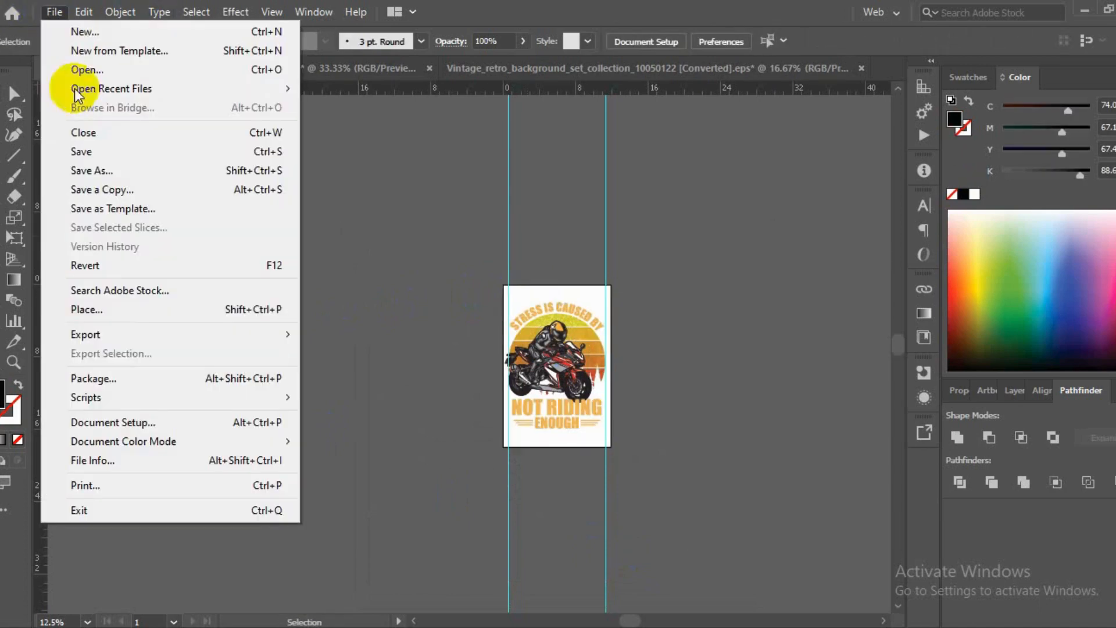
pyautogui.moveTo(103, 335)
pyautogui.click(344, 354)
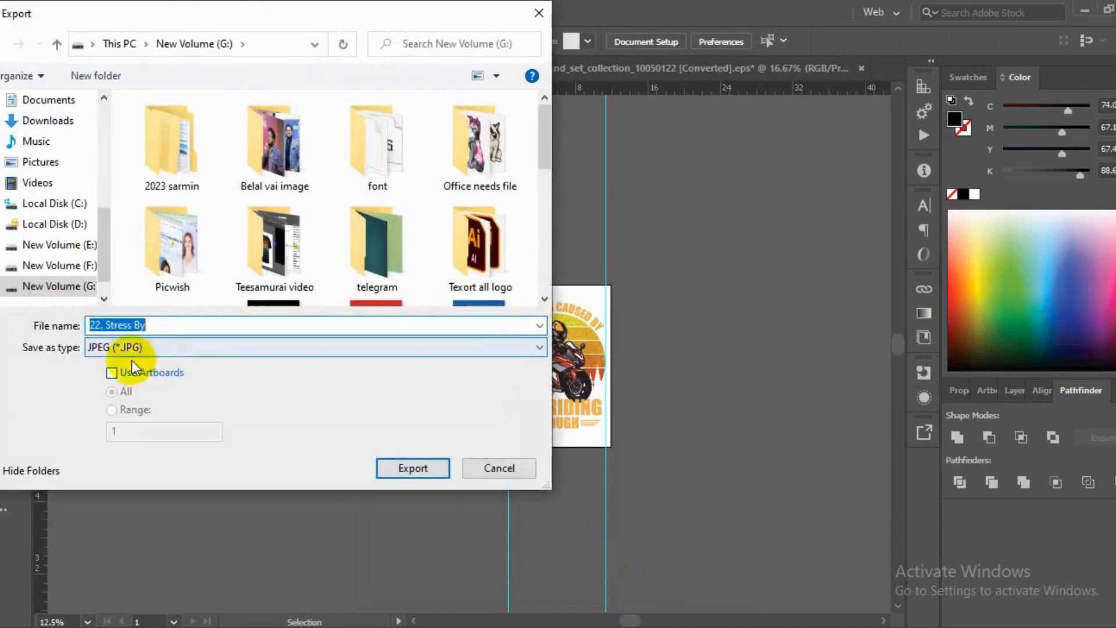
pyautogui.click(129, 347)
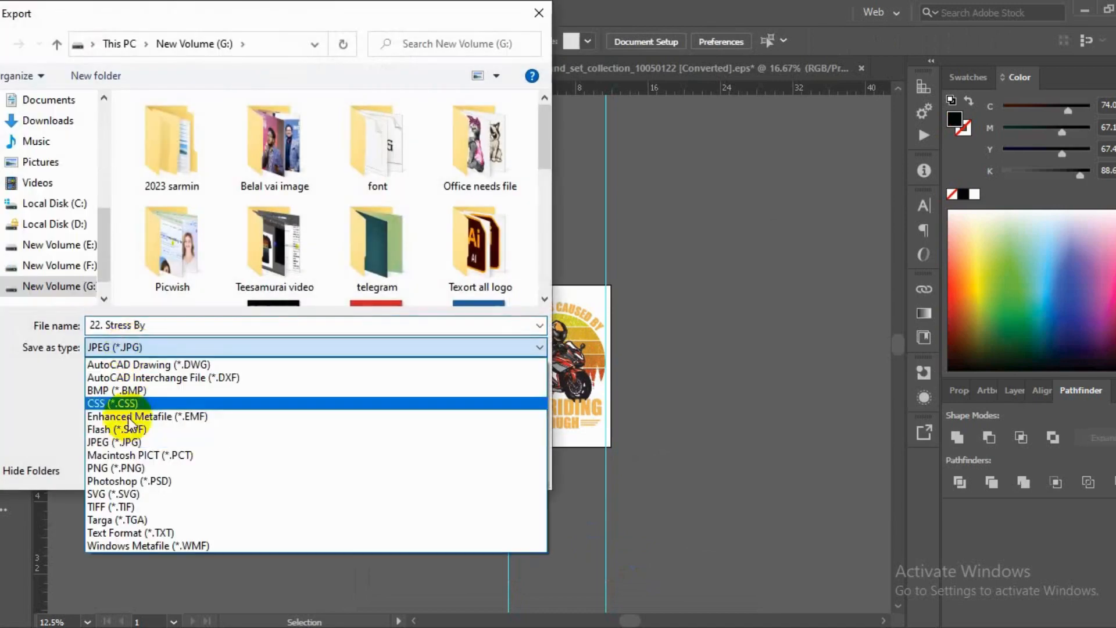
pyautogui.click(120, 468)
pyautogui.click(111, 373)
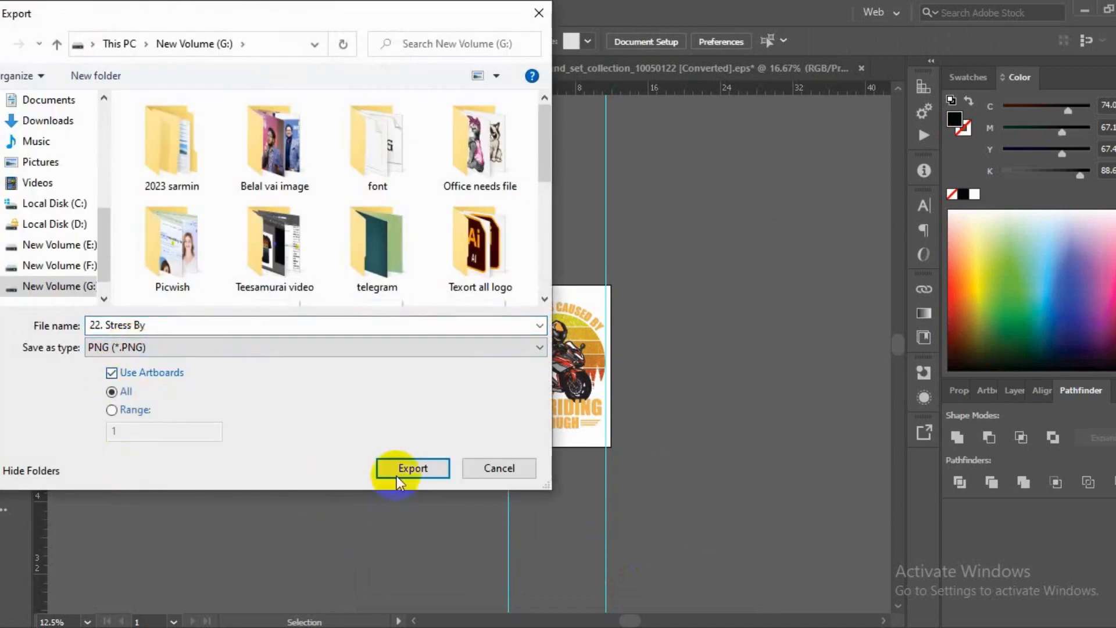
pyautogui.click(399, 466)
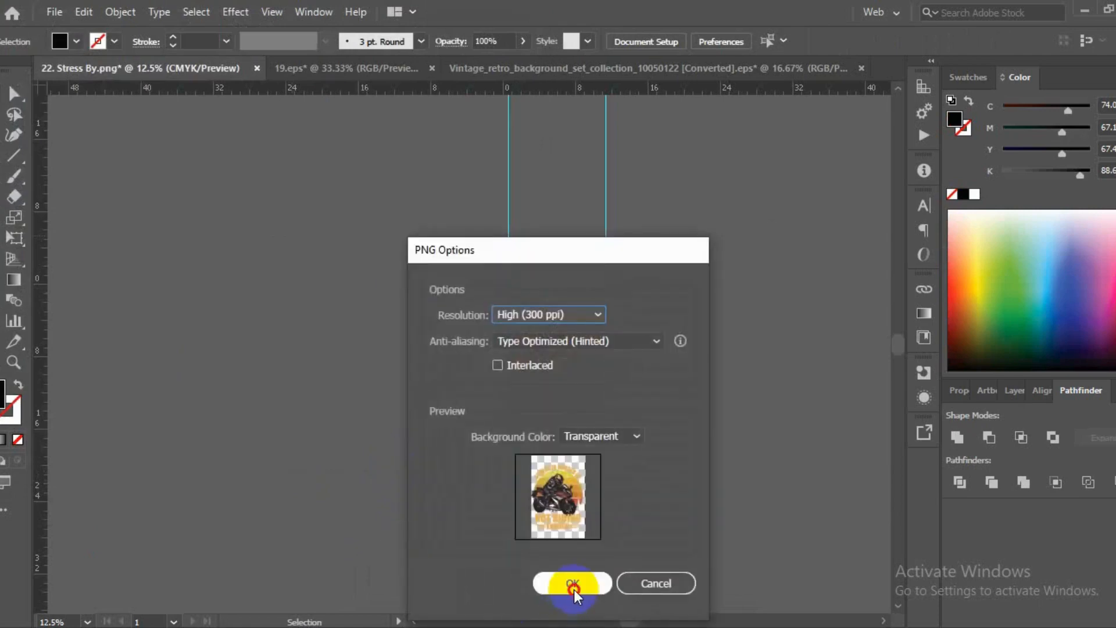
pyautogui.click(574, 590)
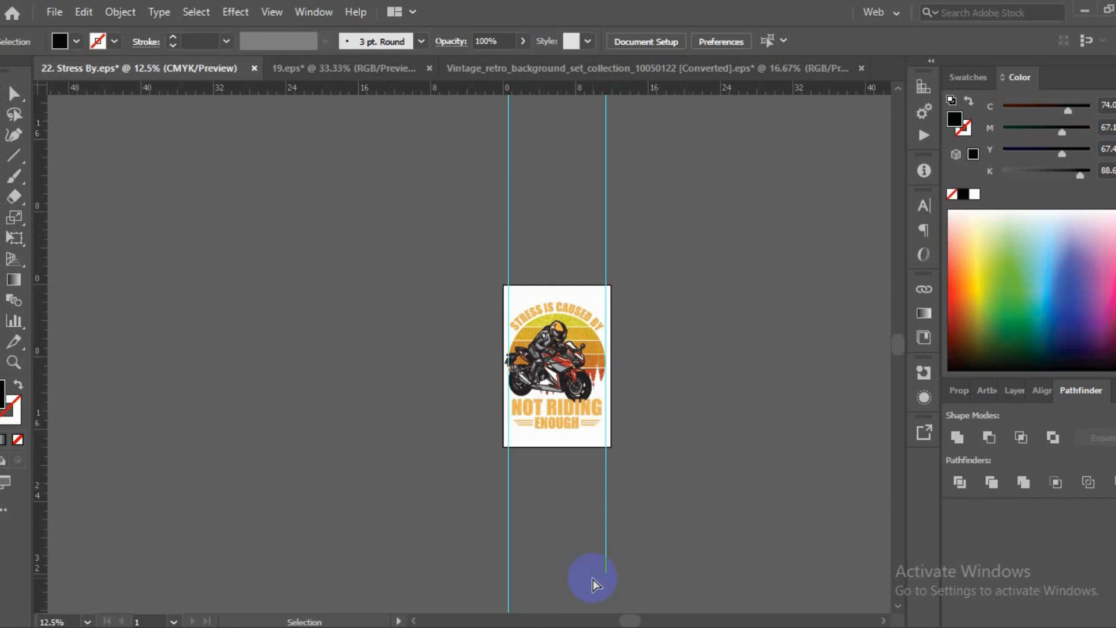
# - Undo the deletion of the black background rectangle and deselect it
pyautogui.press('a')
pyautogui.hotkey('ctrl', 'z')
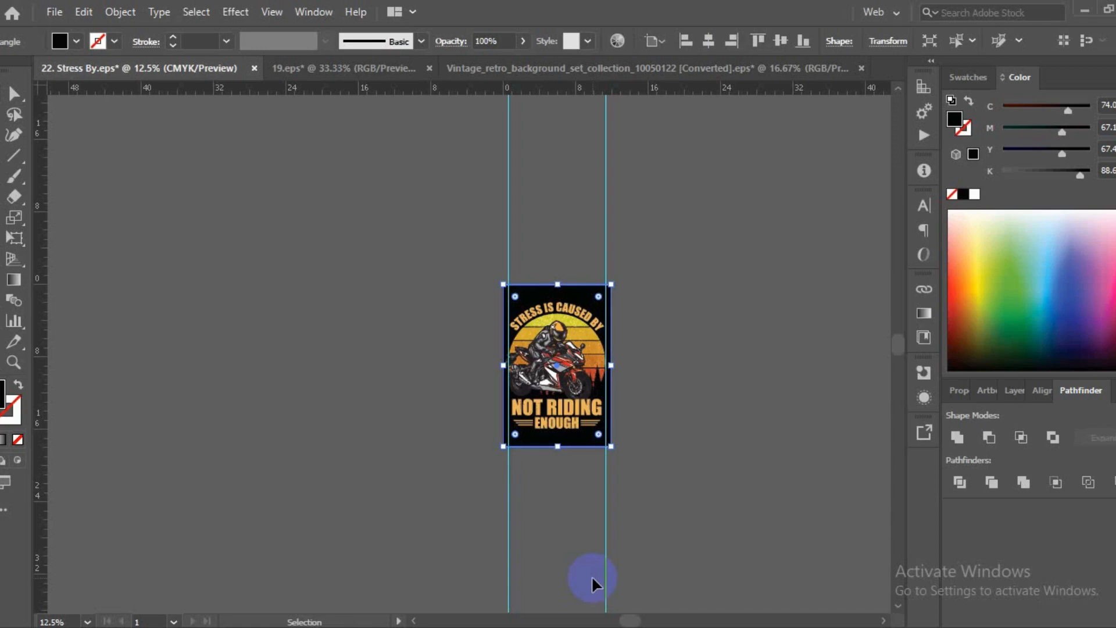
pyautogui.click(320, 543)
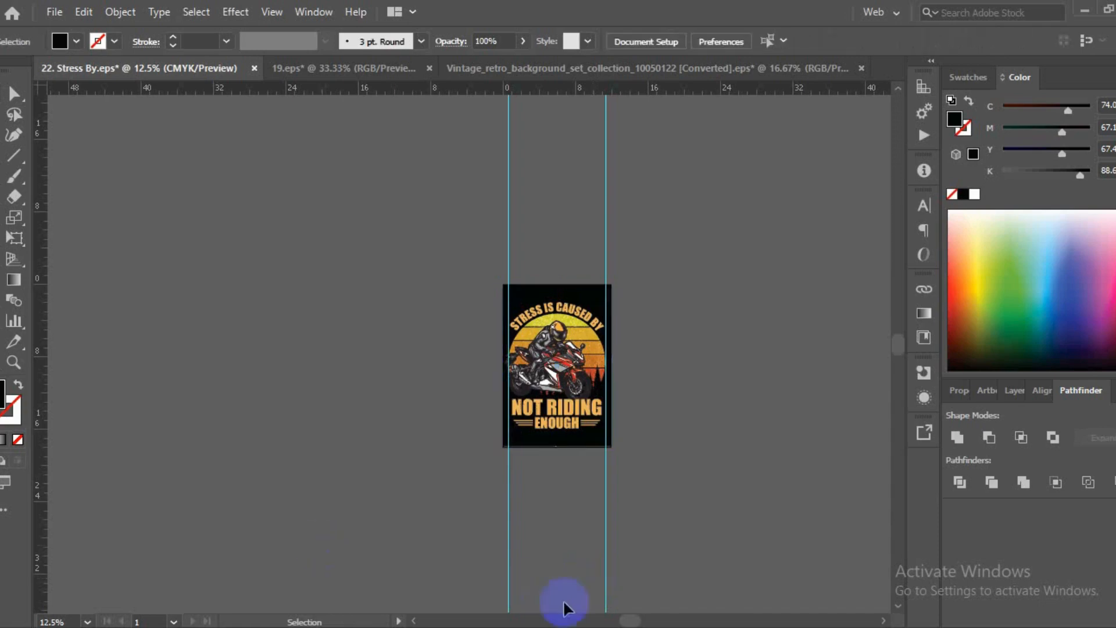